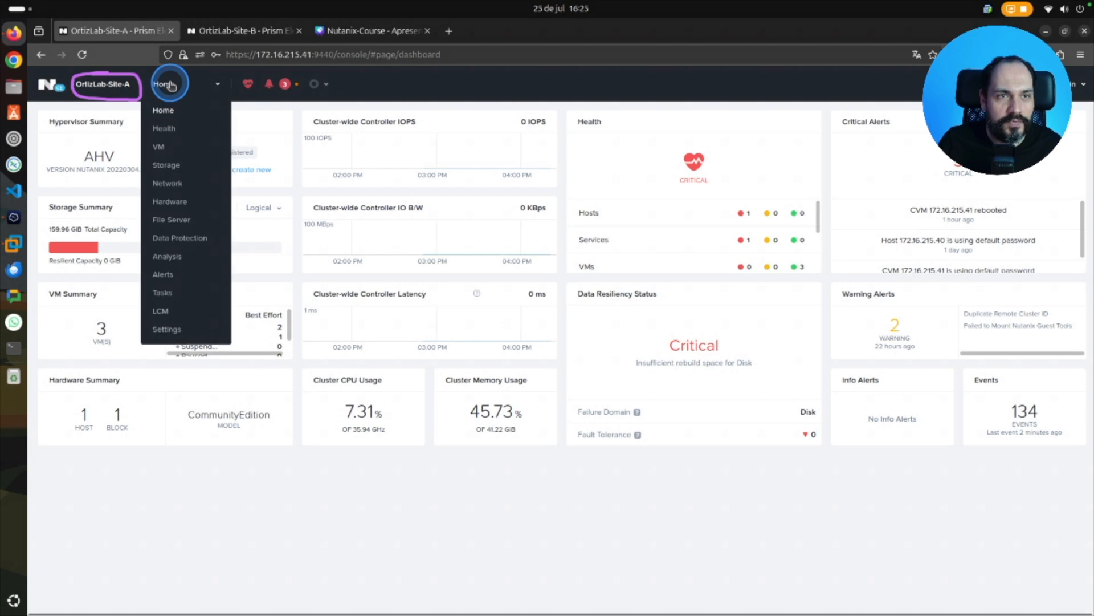
# Power on the Ubuntu-Server-01 virtual machine from the OrtizLab-Site-A VM table.
pyautogui.click(171, 140)
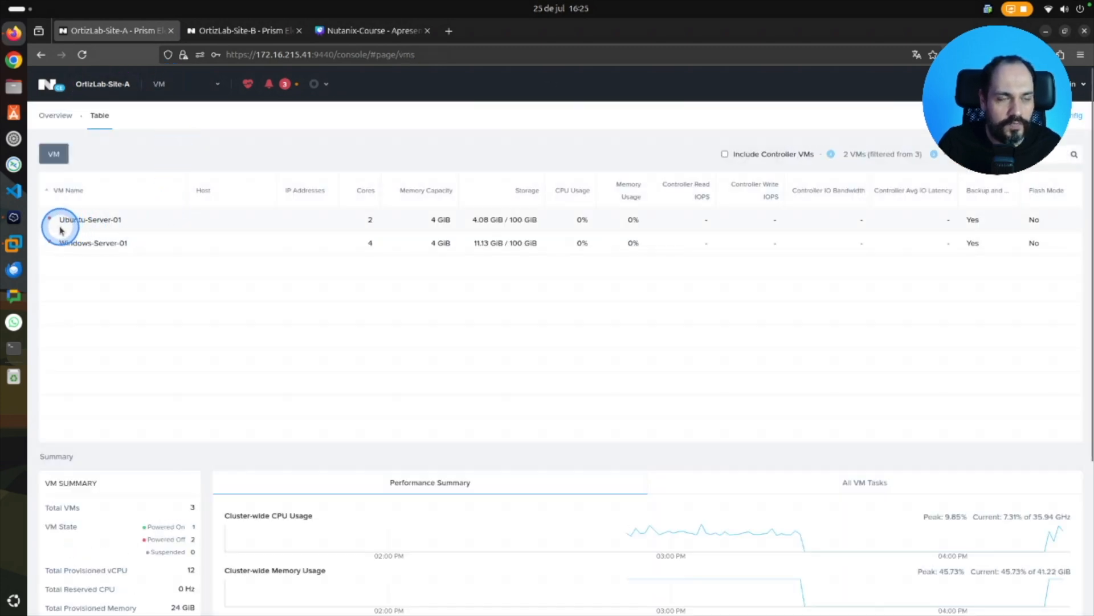
pyautogui.moveTo(60, 227); pyautogui.dragTo(84, 230)
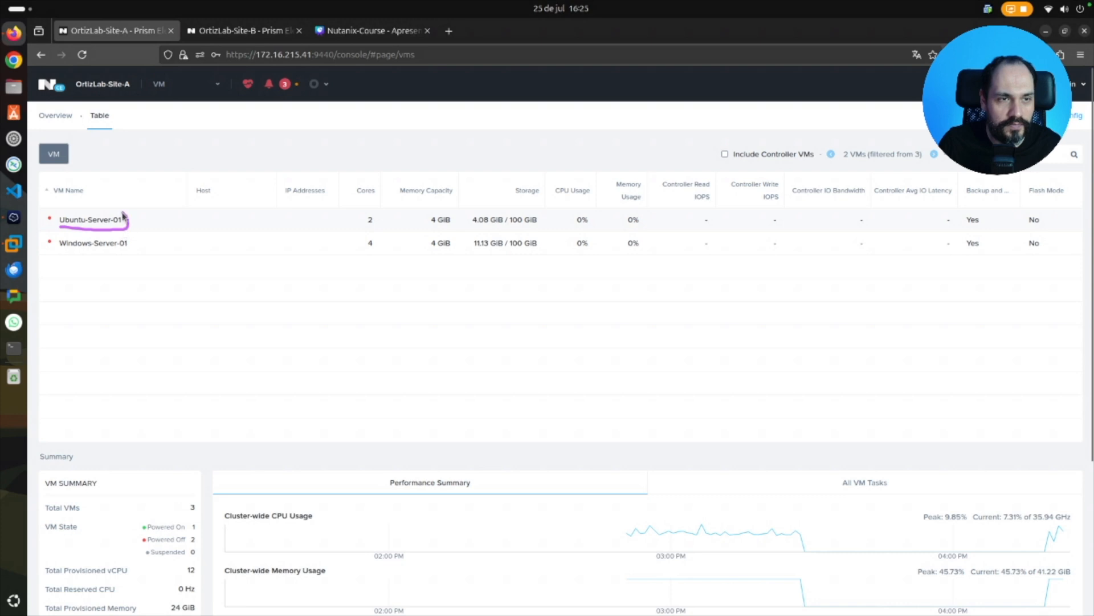
pyautogui.click(139, 216)
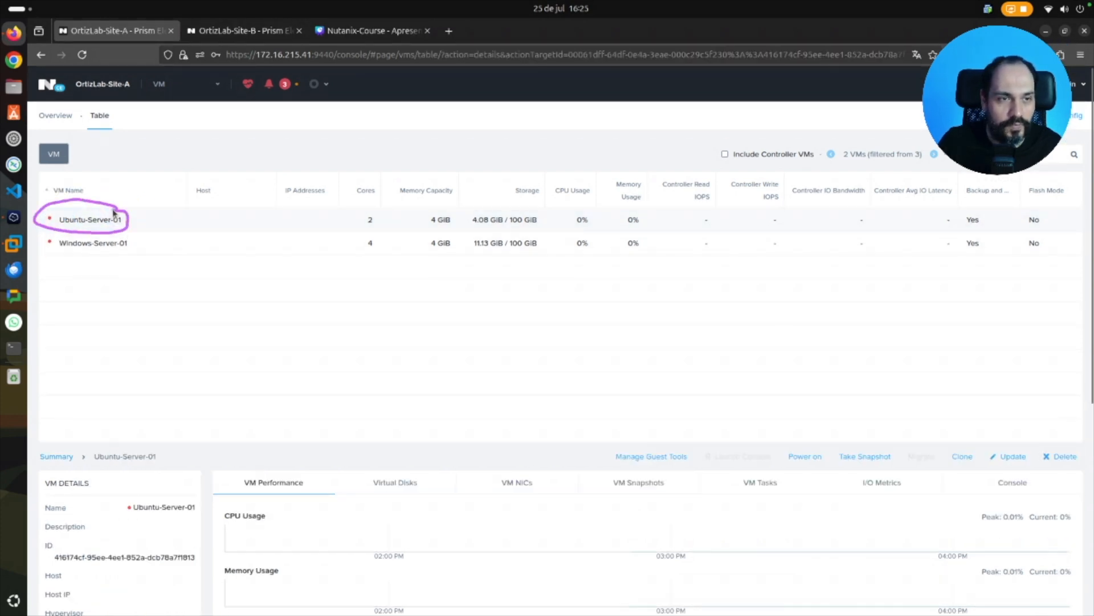
pyautogui.rightClick(119, 244)
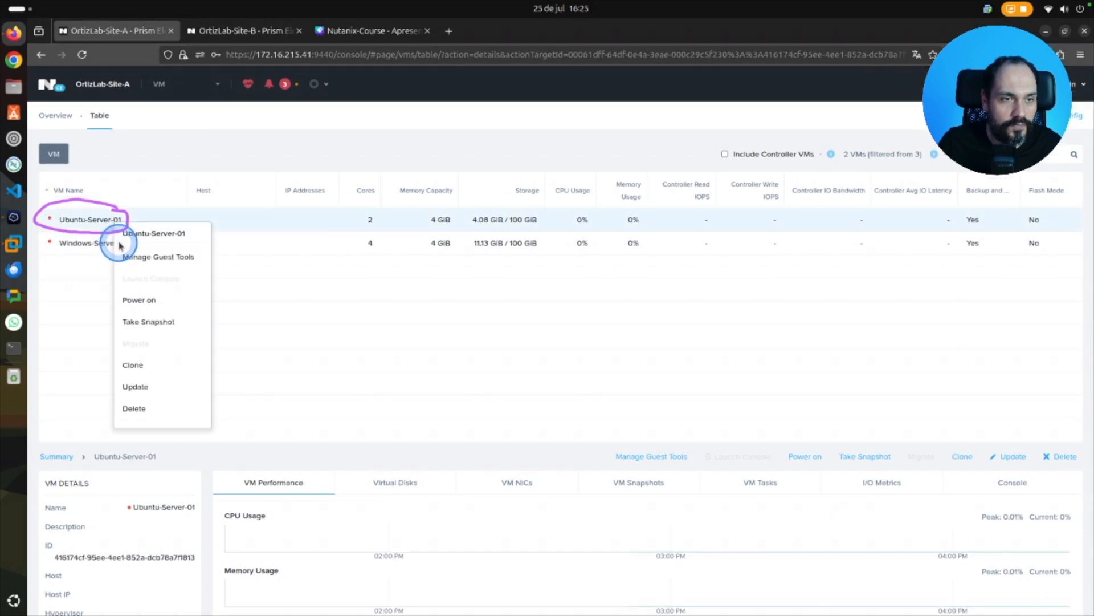
pyautogui.click(170, 301)
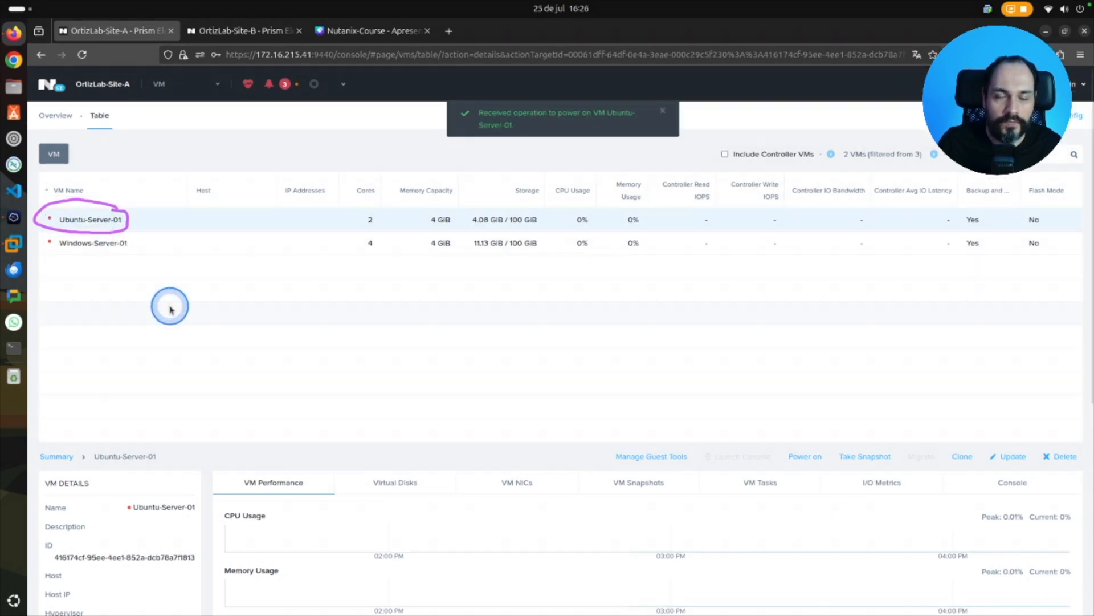
# Examine the Data Protection page of OrtizLab-Site-A, checking both its Remote Site and Async DR lists for existing entries.
pyautogui.click(216, 85)
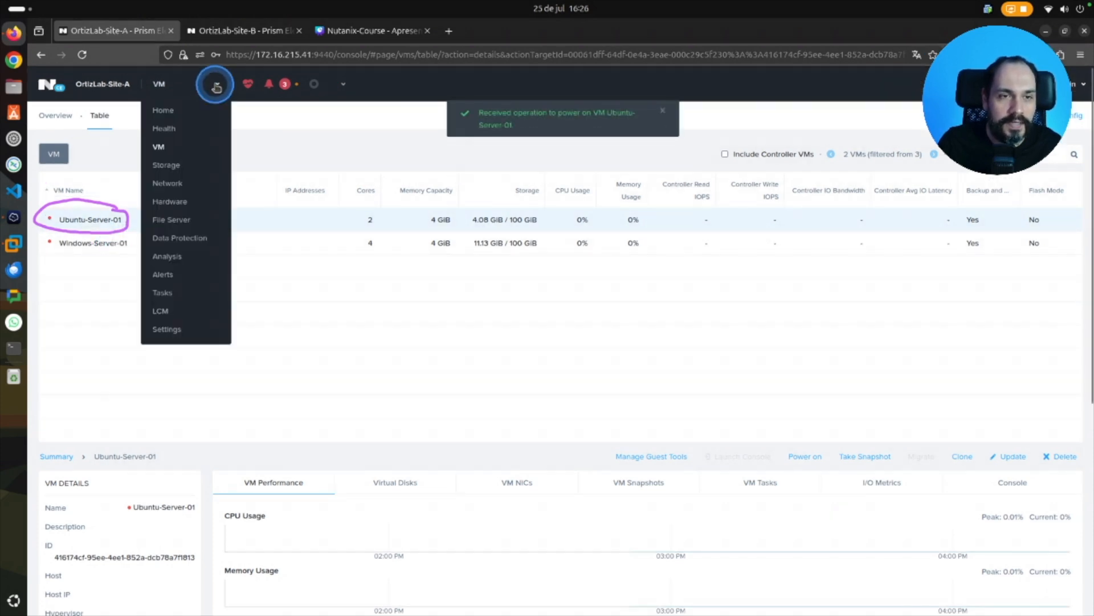
pyautogui.moveTo(205, 231)
pyautogui.mouseDown()
pyautogui.moveTo(153, 233)
pyautogui.moveTo(215, 250)
pyautogui.moveTo(205, 230)
pyautogui.moveTo(220, 252)
pyautogui.mouseUp()
pyautogui.press('alt')
pyautogui.press('alt')
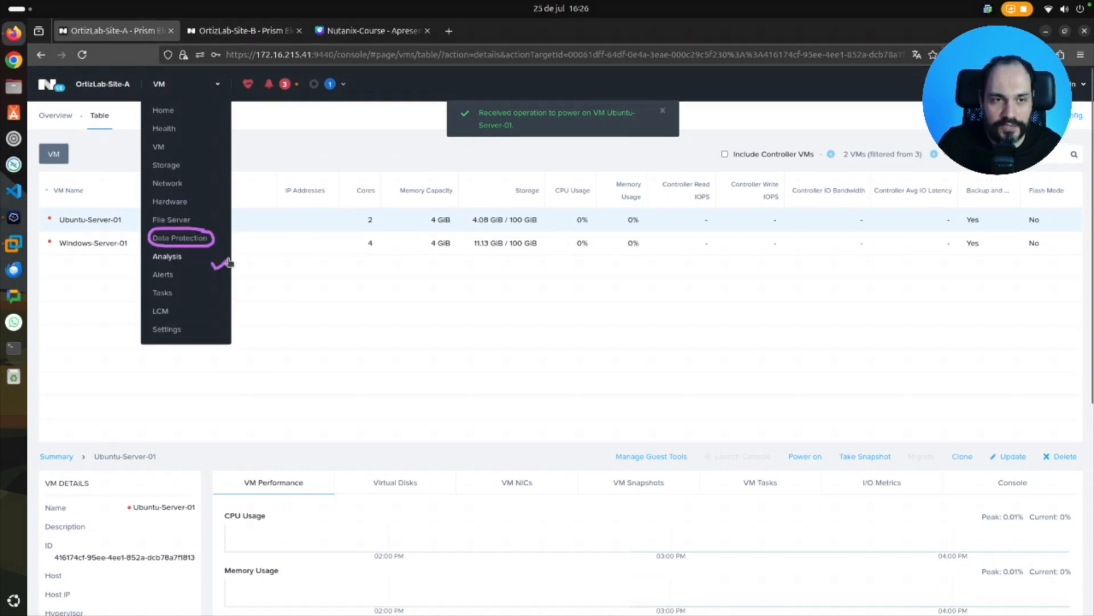
pyautogui.click(191, 238)
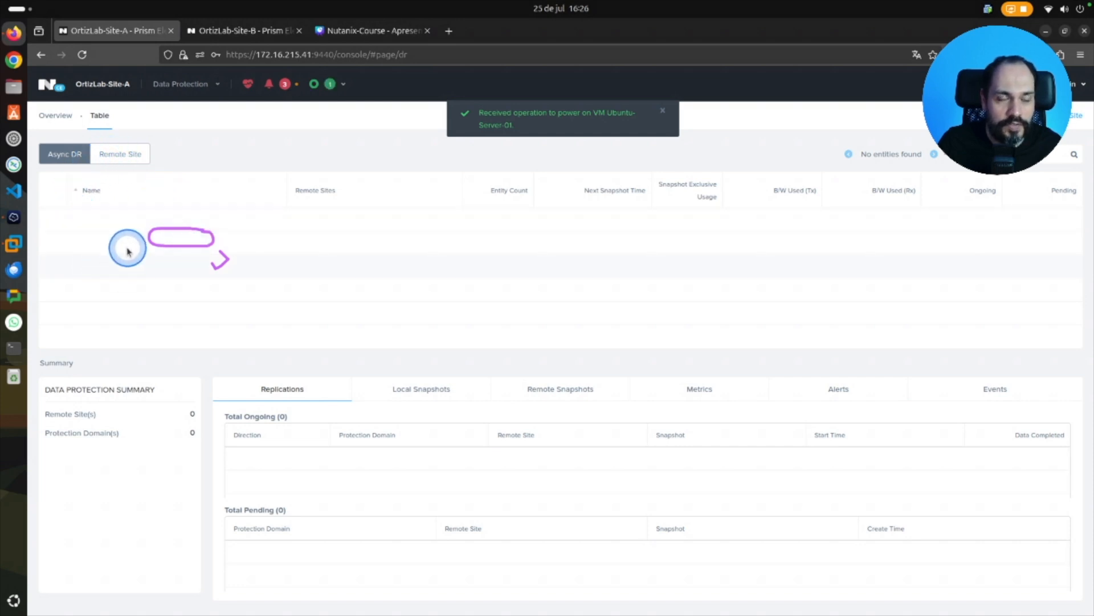
pyautogui.click(116, 157)
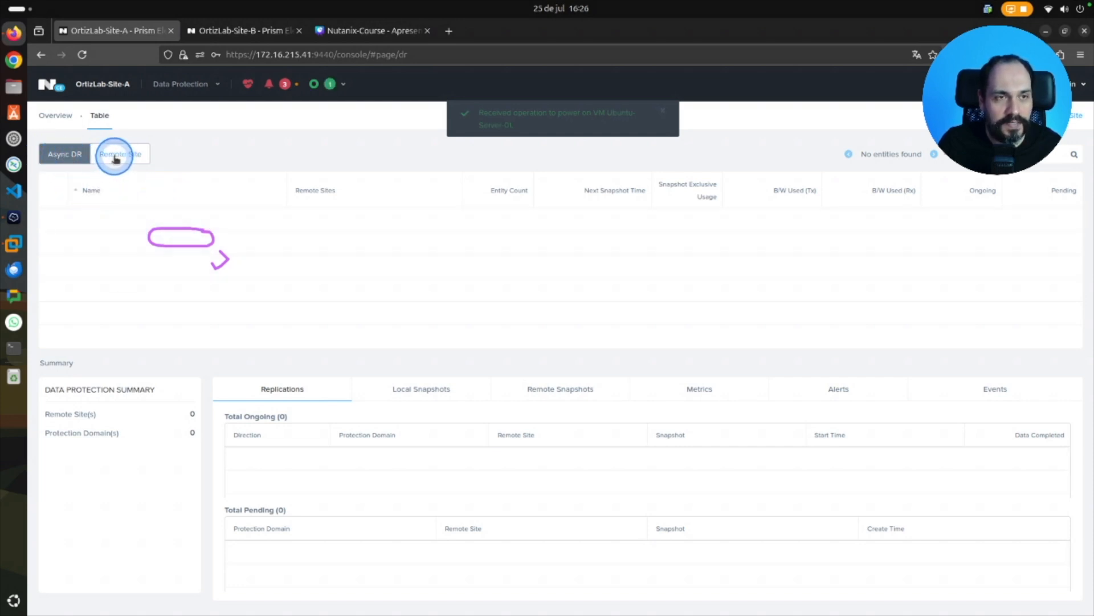
pyautogui.click(66, 153)
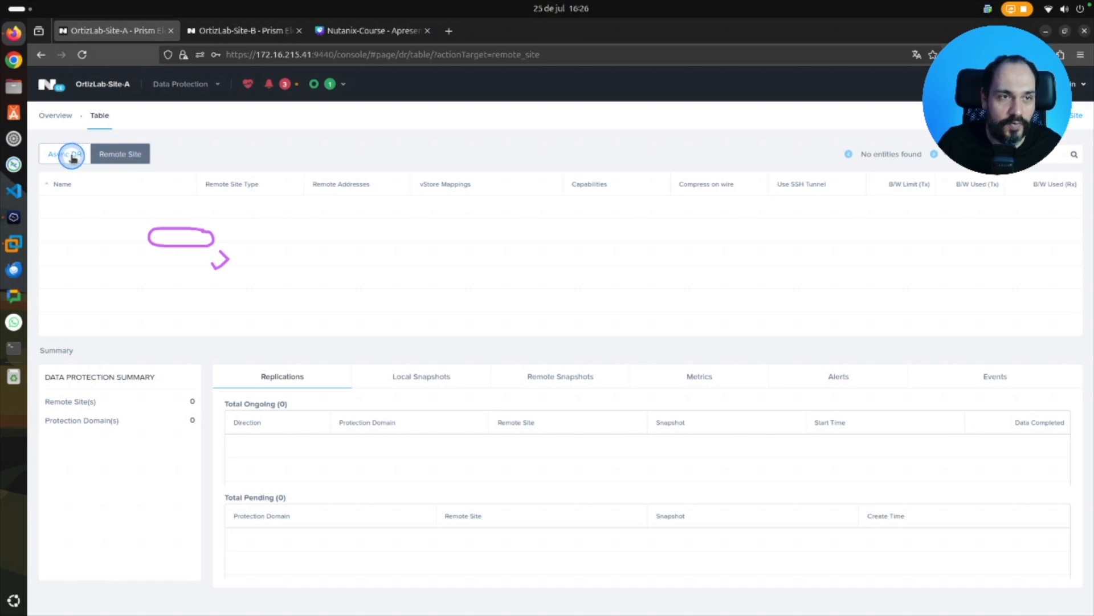
# Switch to the OrtizLab-Site-B cluster and check its VM table for existing virtual machines.
pyautogui.click(239, 33)
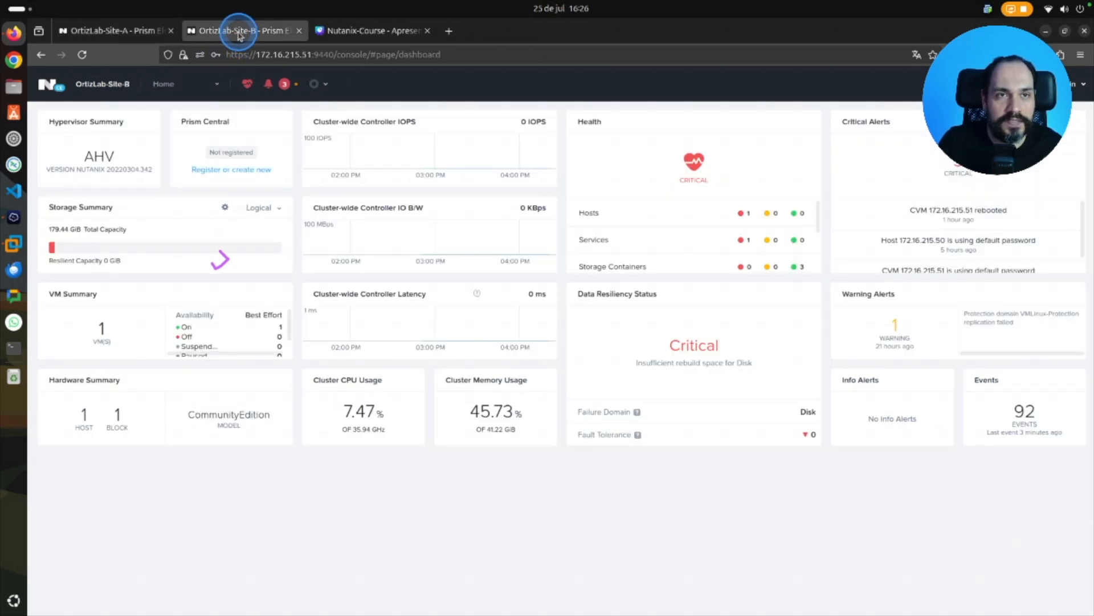
pyautogui.click(209, 86)
pyautogui.click(162, 147)
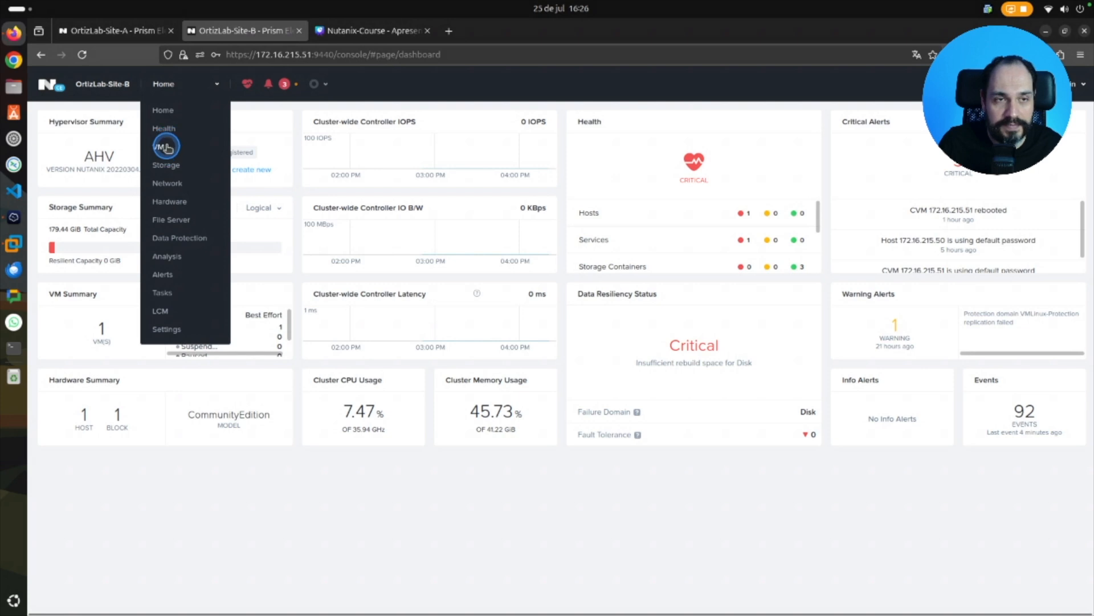
pyautogui.moveTo(118, 216); pyautogui.dragTo(121, 279)
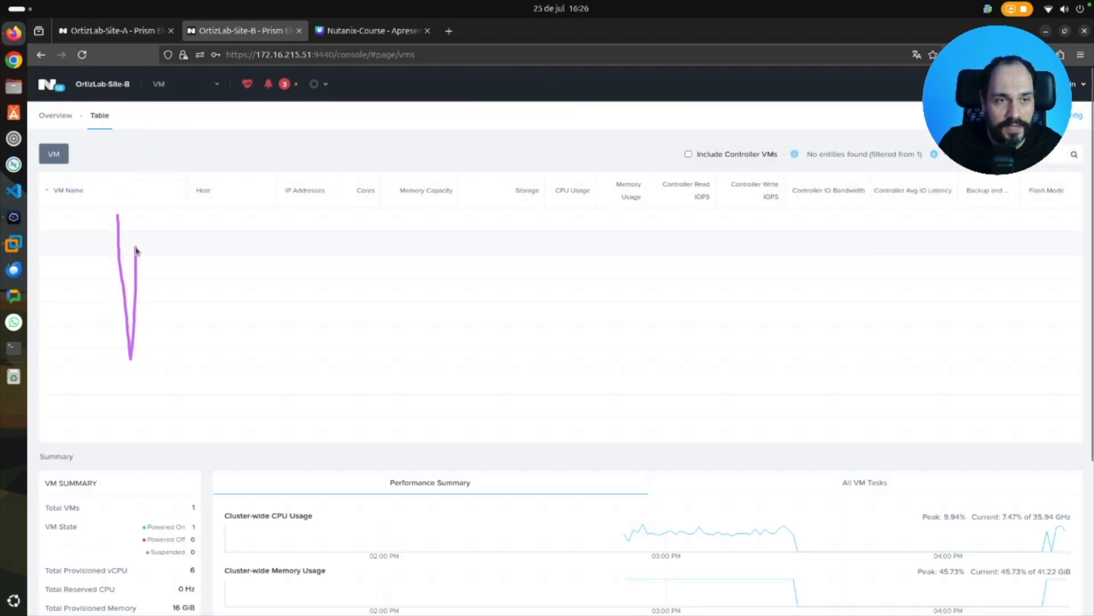
# Check the Async DR and Remote Site lists on OrtizLab-Site-B's Data Protection page.
pyautogui.click(192, 92)
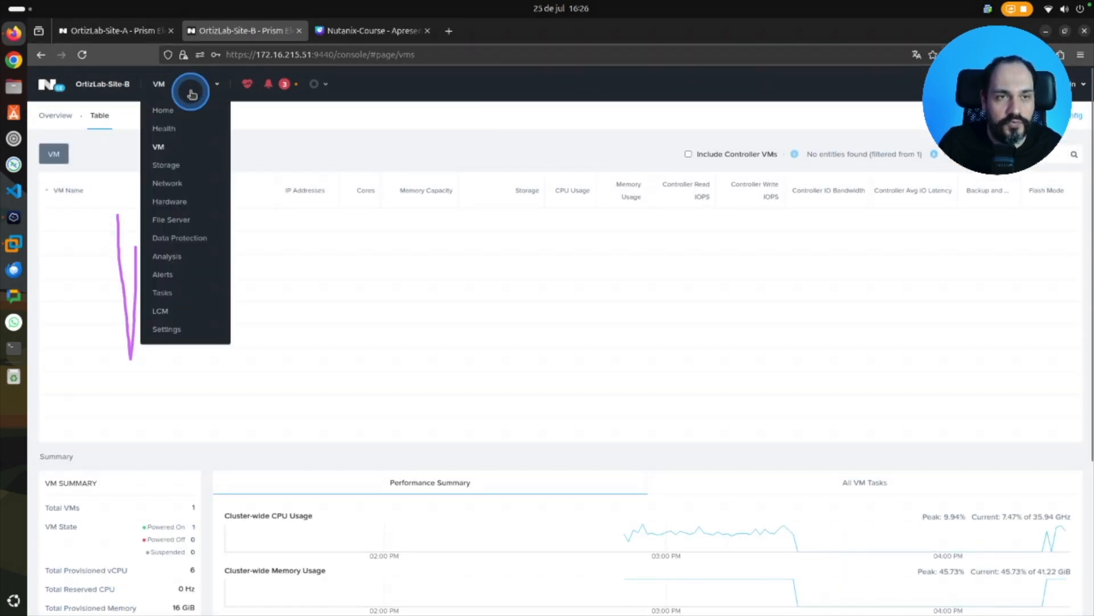
pyautogui.click(200, 238)
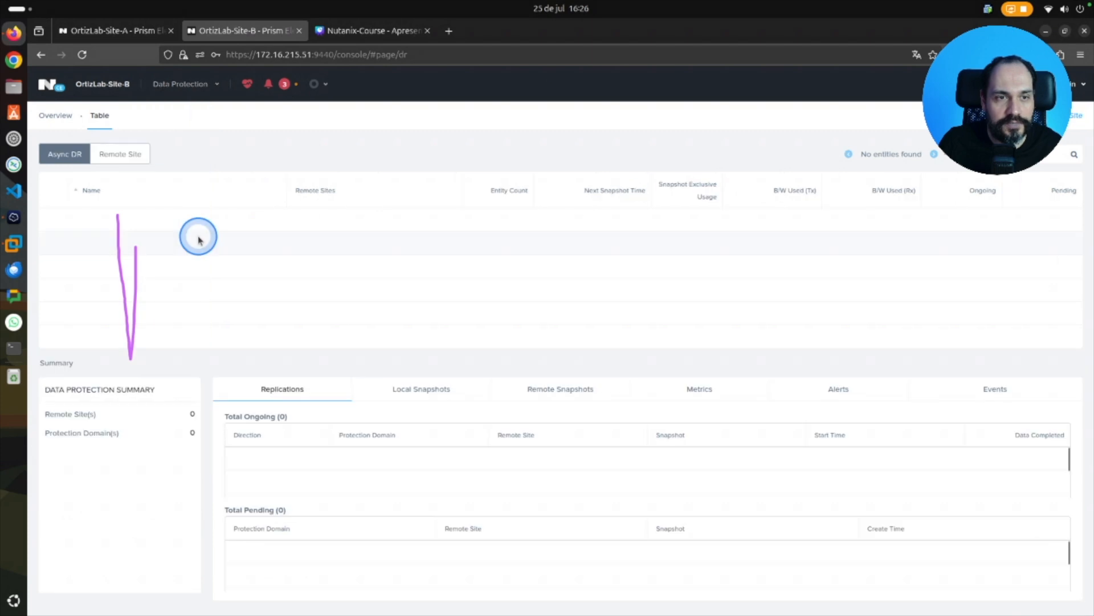
pyautogui.click(120, 153)
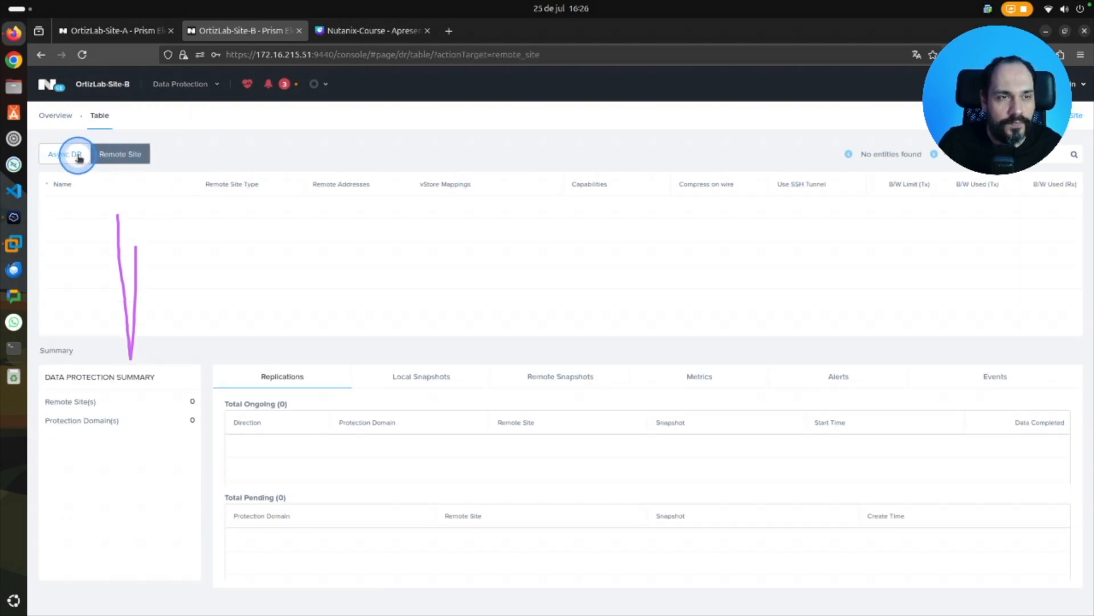
pyautogui.click(79, 156)
pyautogui.click(117, 153)
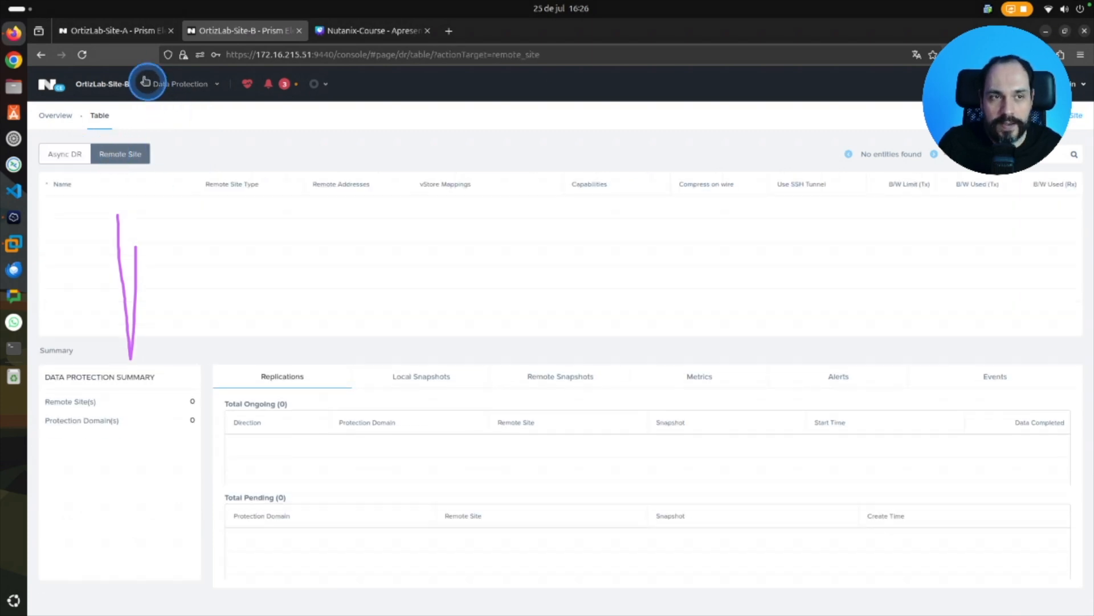
# Return to OrtizLab-Site-A and look up Ubuntu-Server-01's power state and IP address in the VM table.
pyautogui.click(111, 31)
pyautogui.click(215, 85)
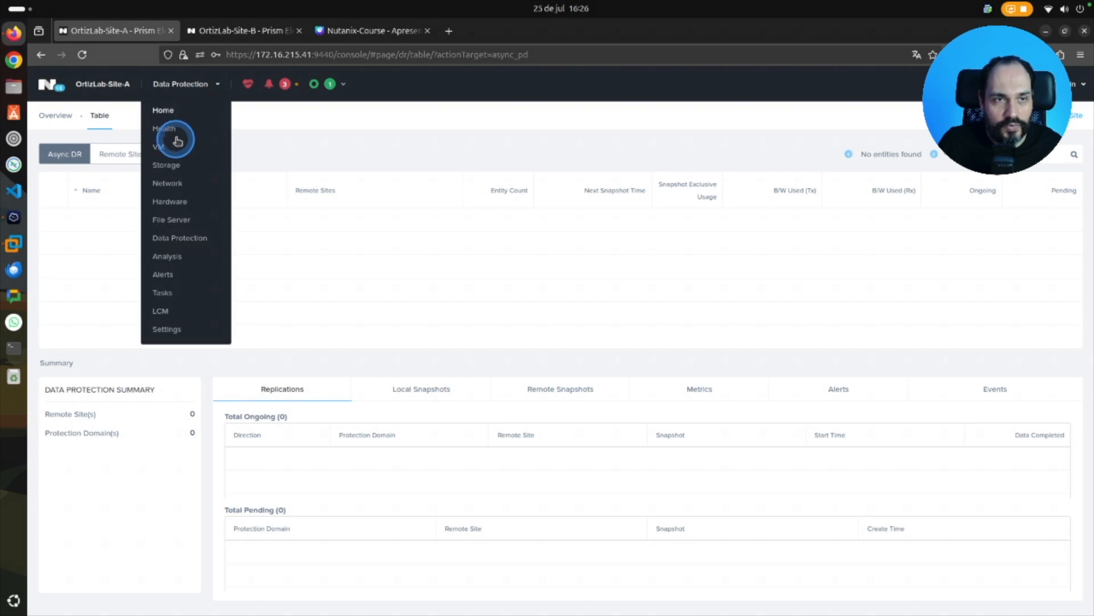
pyautogui.click(177, 140)
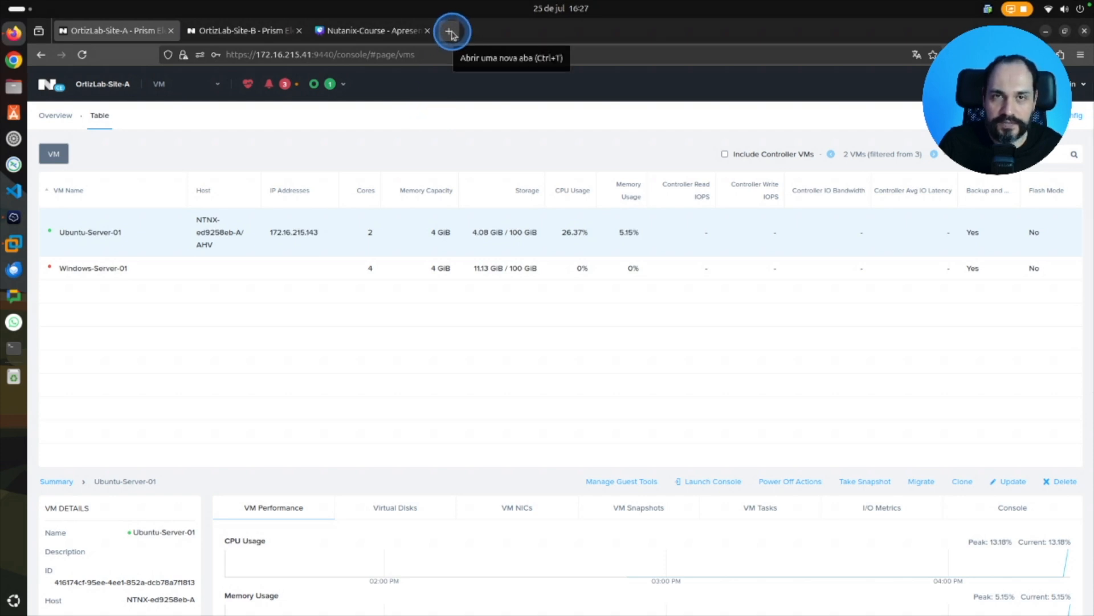
pyautogui.click(450, 34)
pyautogui.write('htt')
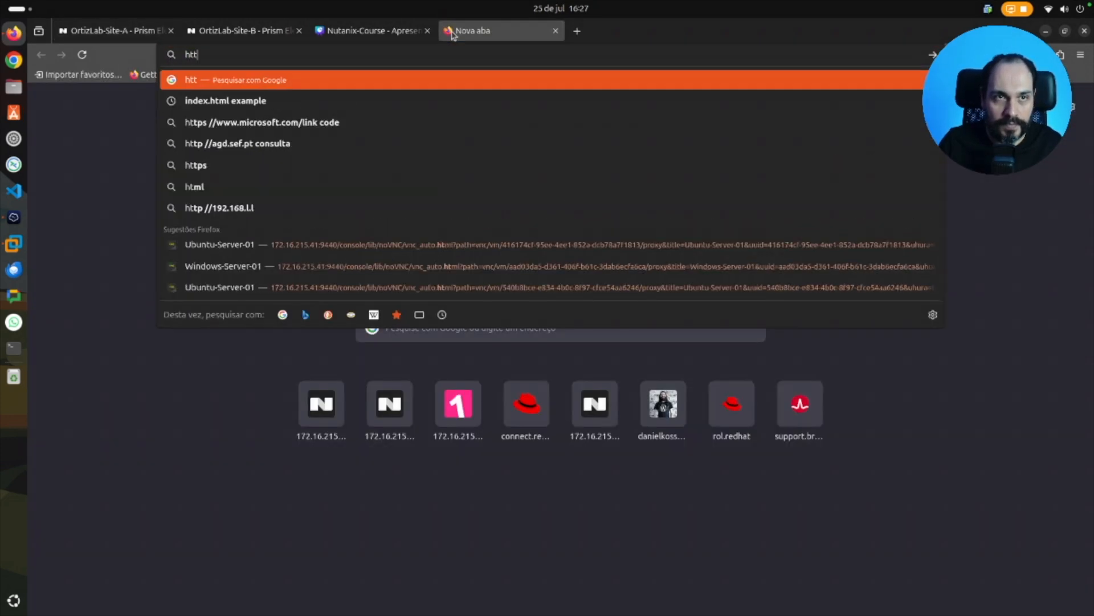
pyautogui.write('p://1')
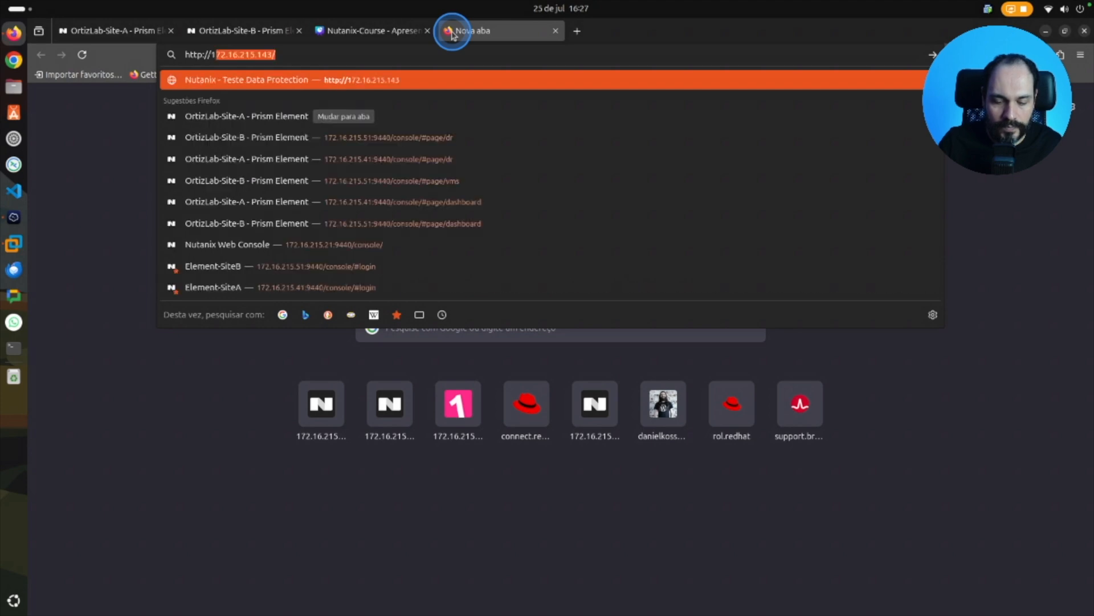
pyautogui.write('72.1')
pyautogui.press('Return')
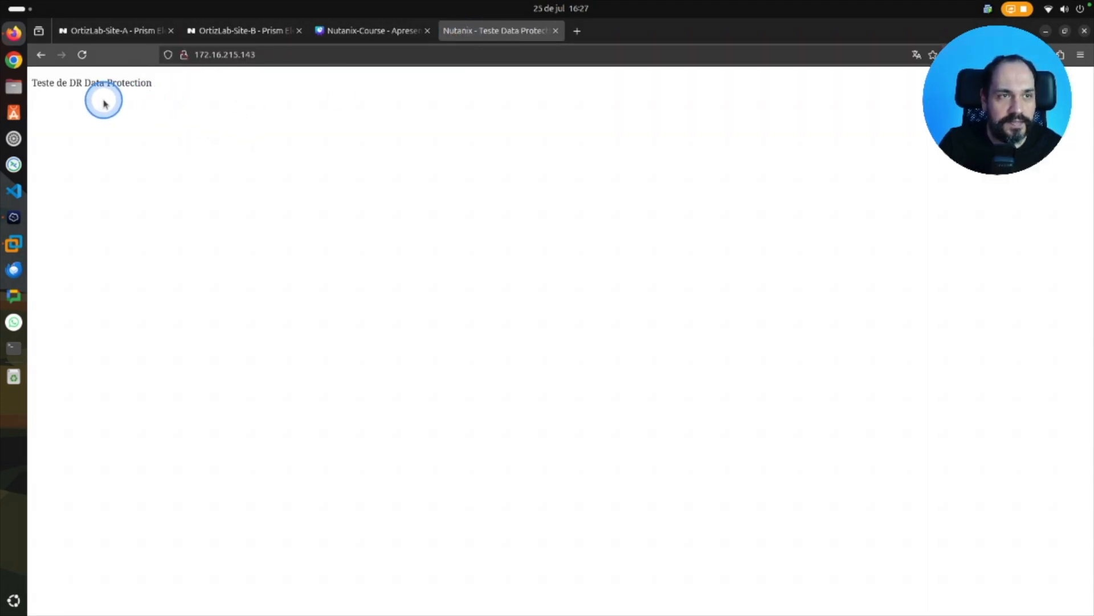
pyautogui.moveTo(33, 82); pyautogui.dragTo(190, 80)
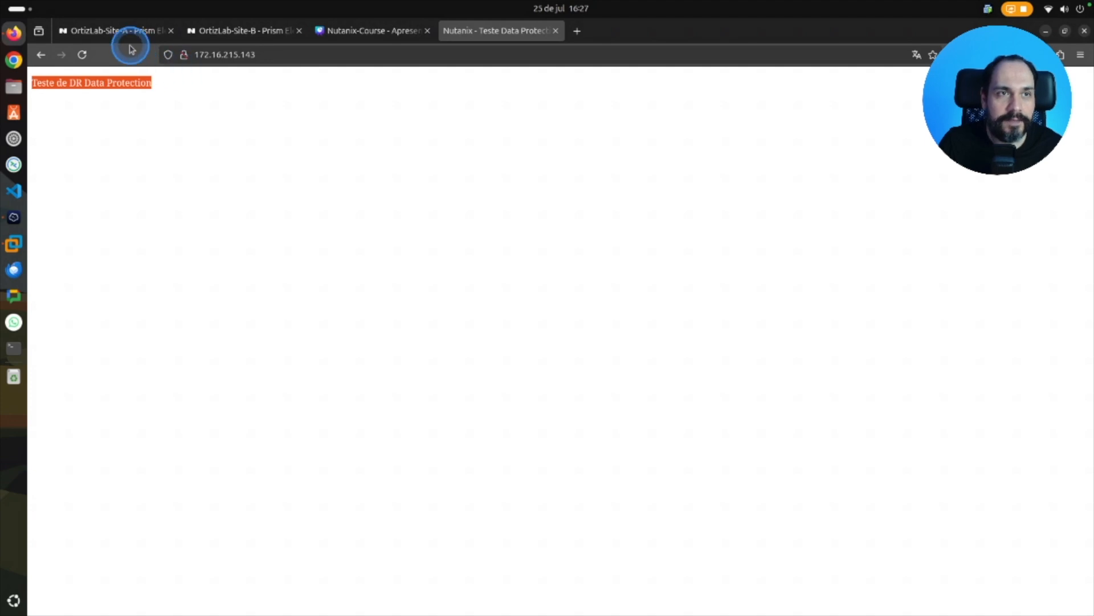
# Switch to the Nutanix-Course presentation in Canva and review the first Laboratório item, on configuring a Protection Domain for local backups.
pyautogui.click(363, 31)
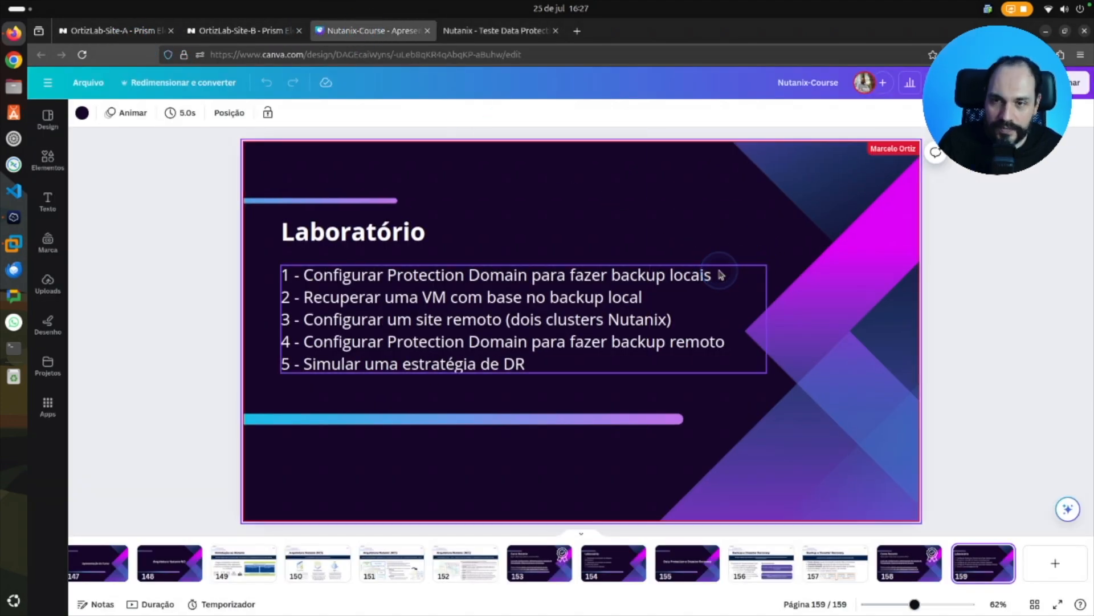
pyautogui.moveTo(719, 270)
pyautogui.mouseDown()
pyautogui.moveTo(728, 278)
pyautogui.moveTo(740, 253)
pyautogui.mouseUp()
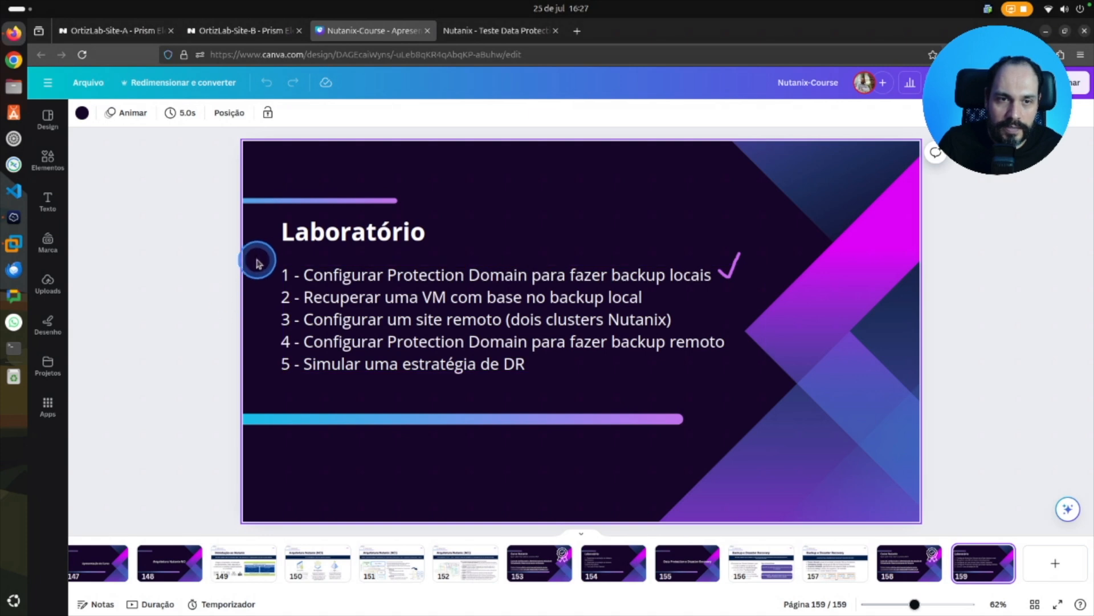
pyautogui.moveTo(257, 262)
pyautogui.mouseDown()
pyautogui.moveTo(269, 279)
pyautogui.moveTo(274, 268)
pyautogui.mouseUp()
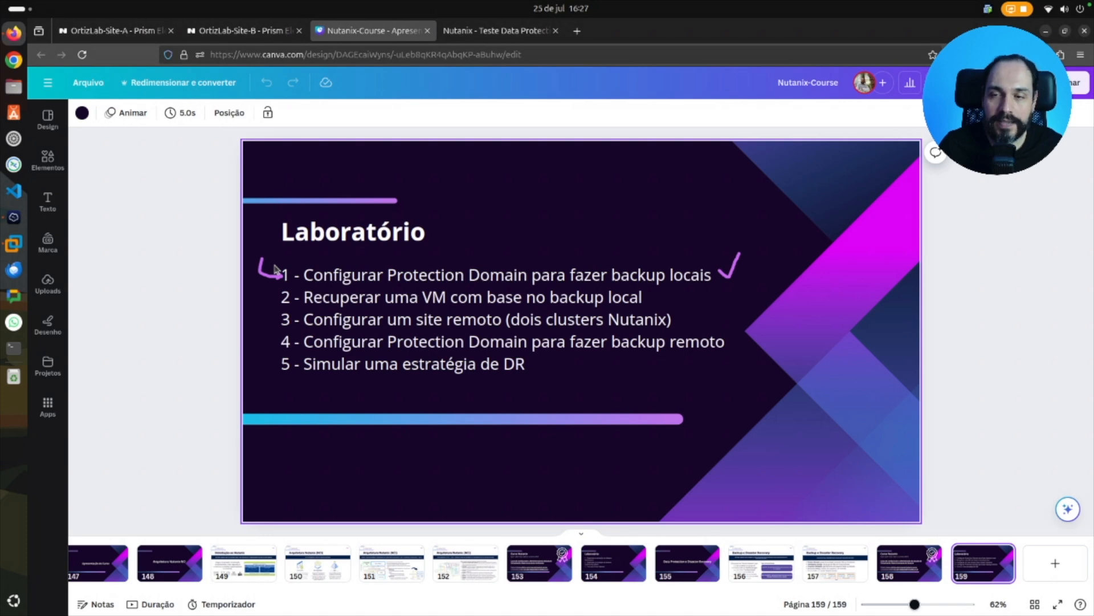
# Go back to OrtizLab-Site-A's VM table and inspect the Ubuntu-Server-01 entry as the machine to protect.
pyautogui.click(131, 35)
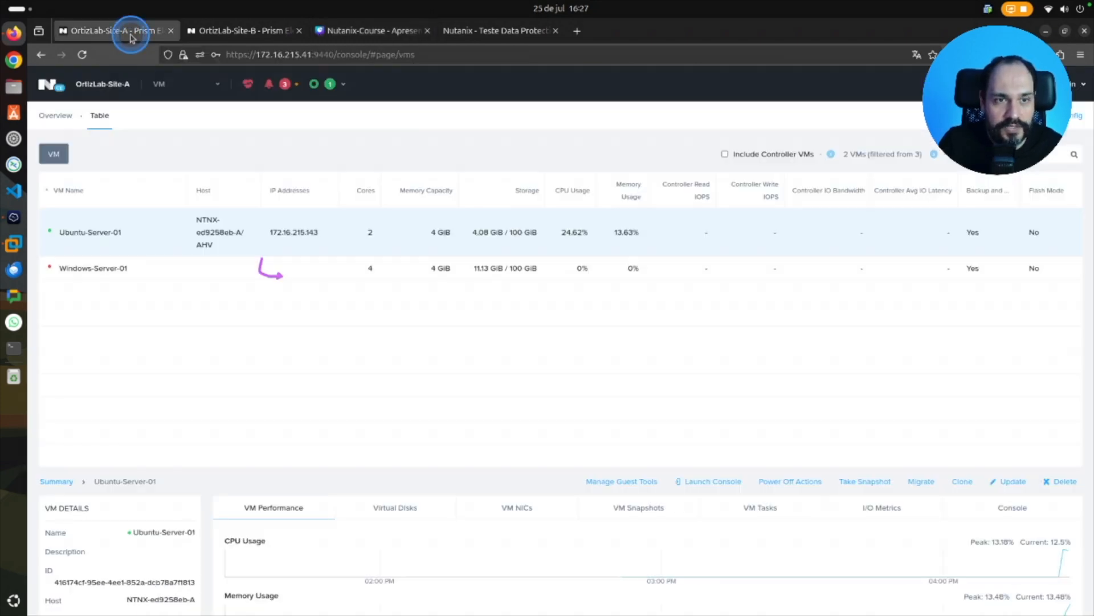
pyautogui.moveTo(126, 215); pyautogui.dragTo(86, 218)
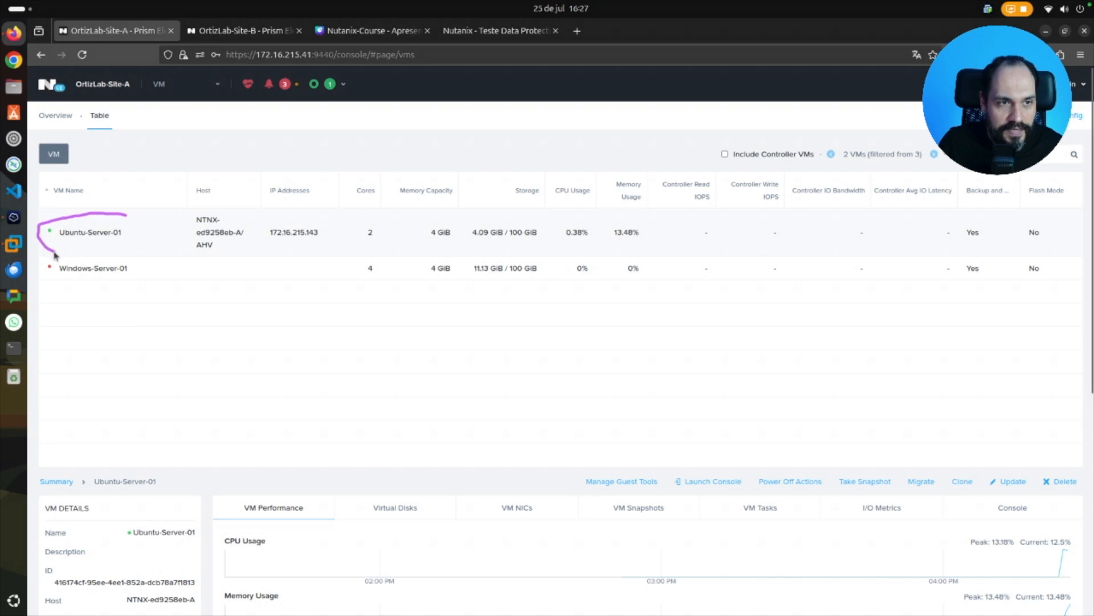
pyautogui.moveTo(54, 252); pyautogui.dragTo(119, 209)
pyautogui.press('alt')
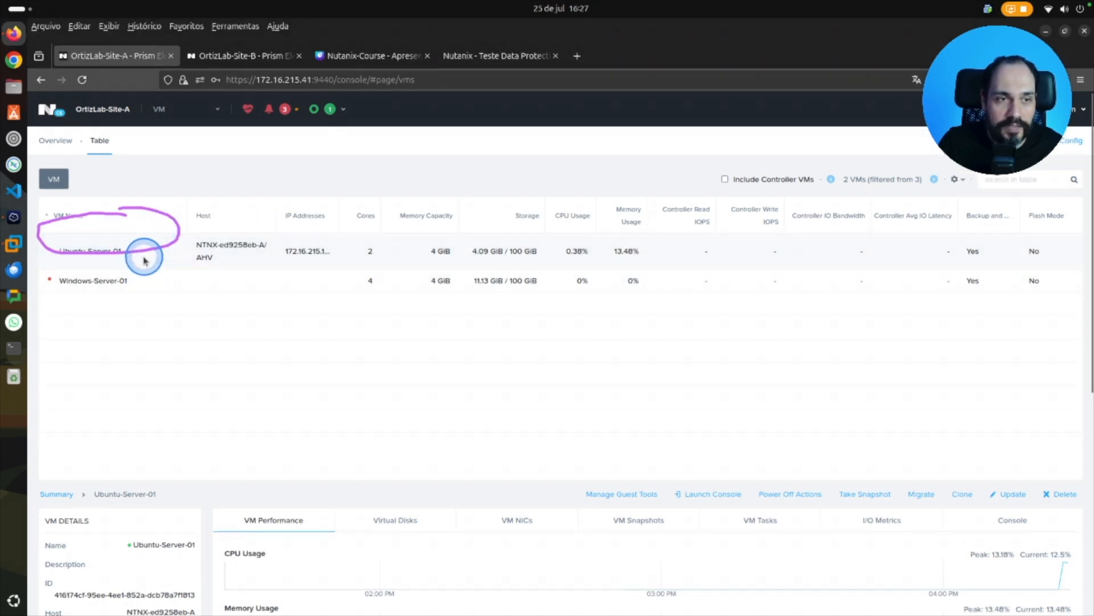
pyautogui.moveTo(162, 268); pyautogui.dragTo(141, 261)
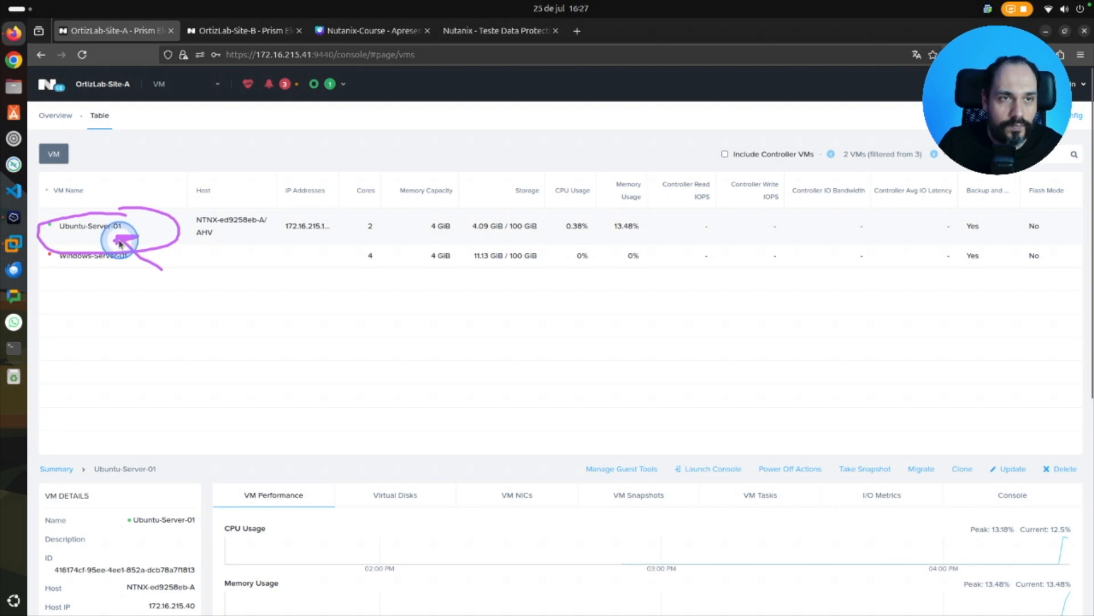
# Go to the Data Protection page of OrtizLab-Site-A and create an Async DR Protection Domain named Local-Linux-Teste.
pyautogui.click(217, 82)
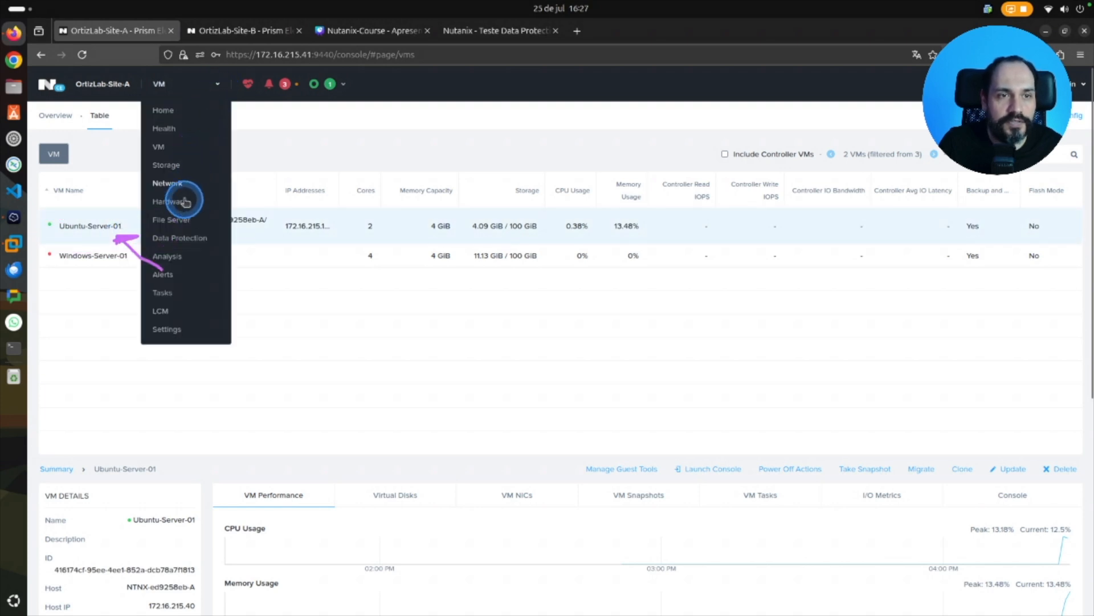
pyautogui.click(190, 238)
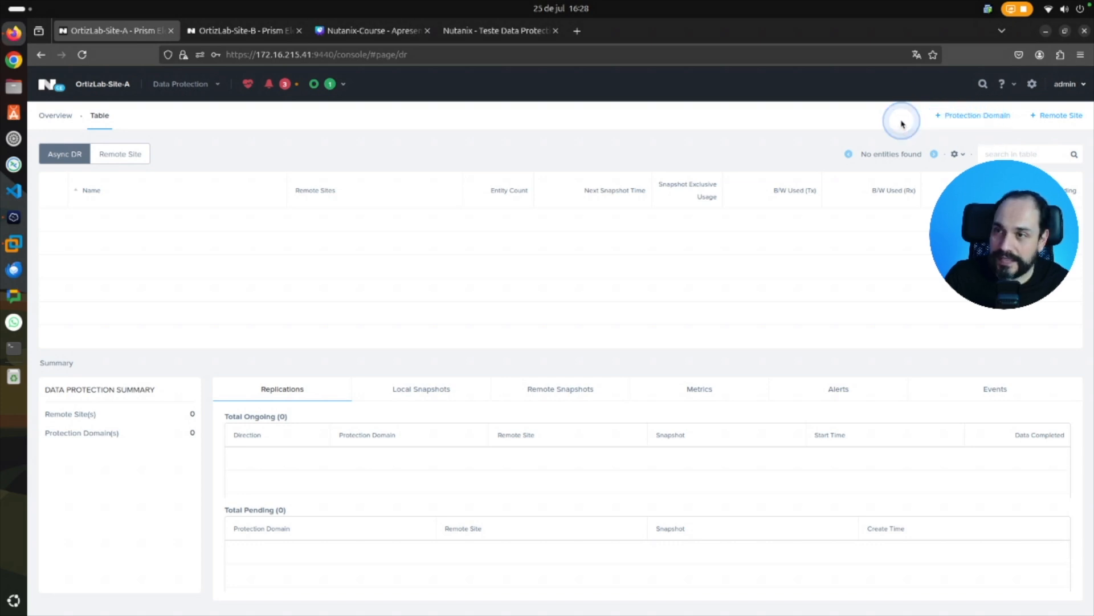
pyautogui.moveTo(902, 120); pyautogui.dragTo(937, 120)
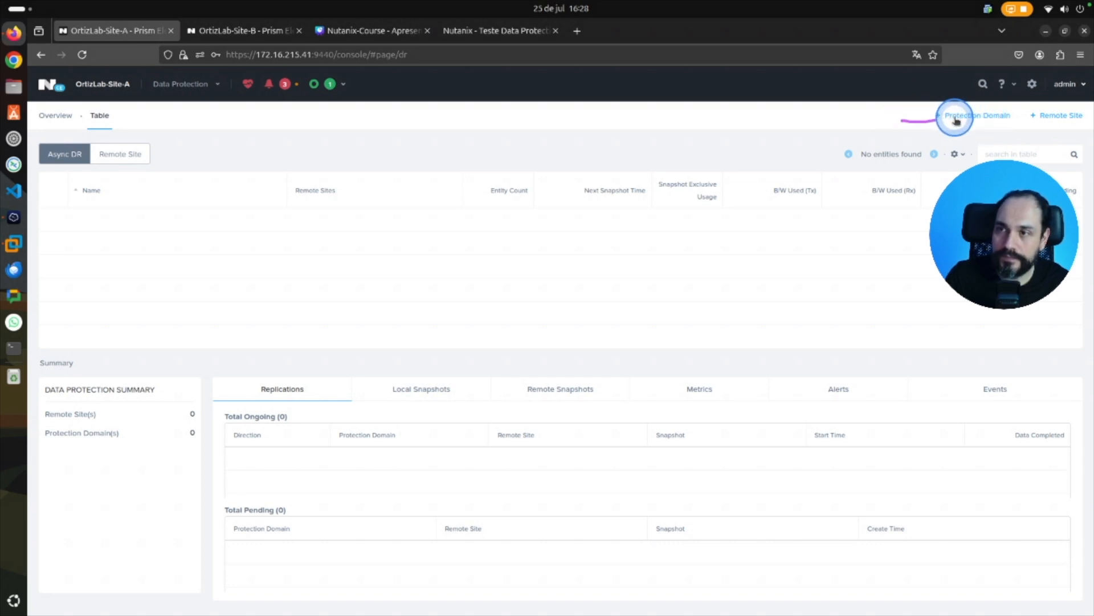
pyautogui.click(951, 117)
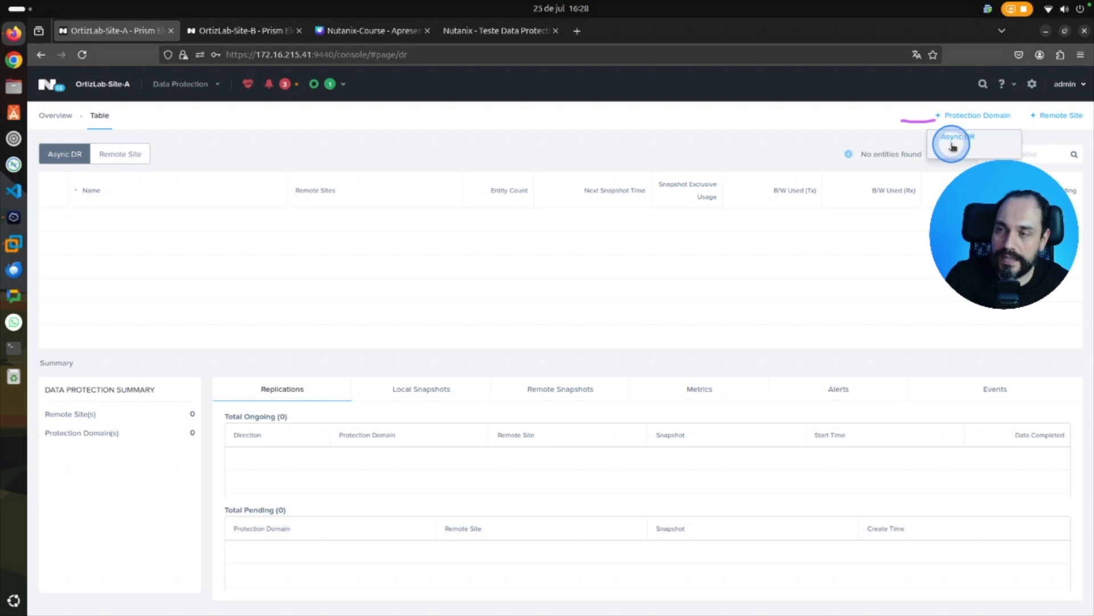
pyautogui.moveTo(945, 144); pyautogui.dragTo(974, 142)
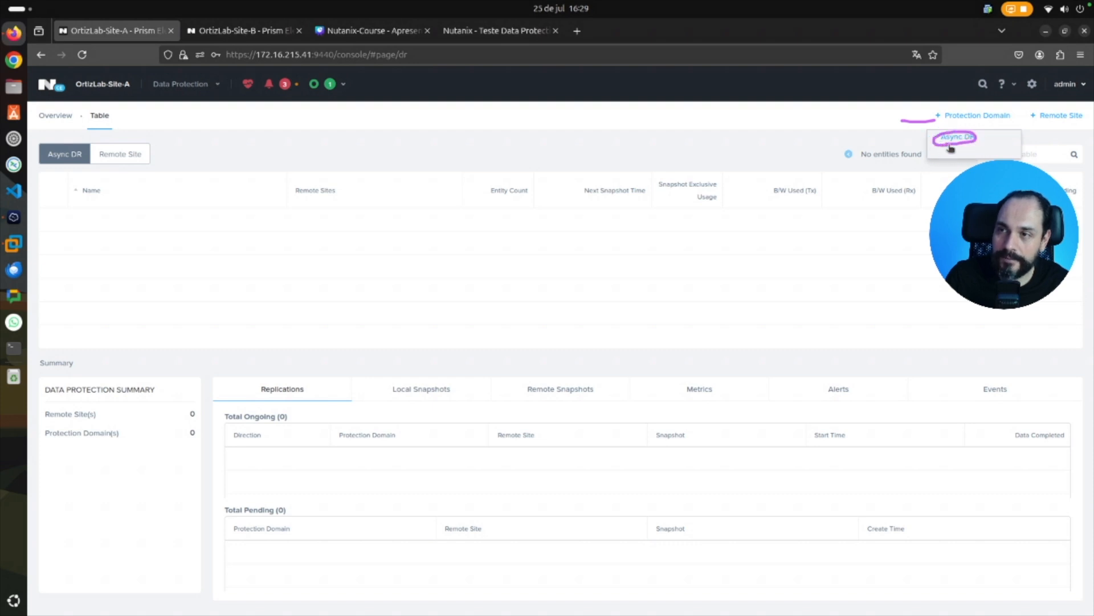
pyautogui.press('alt')
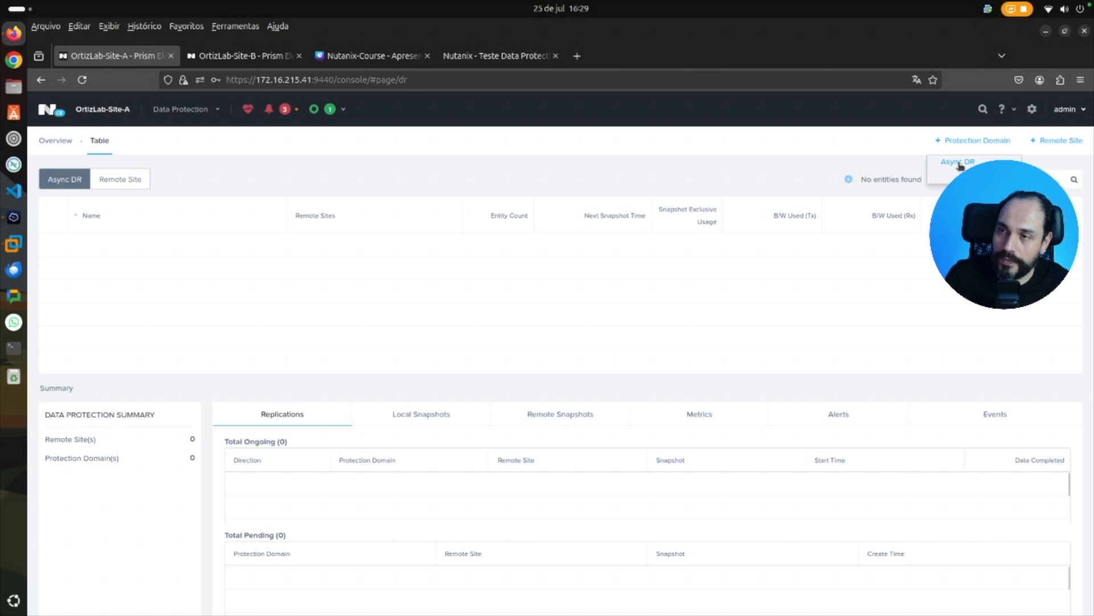
pyautogui.click(961, 165)
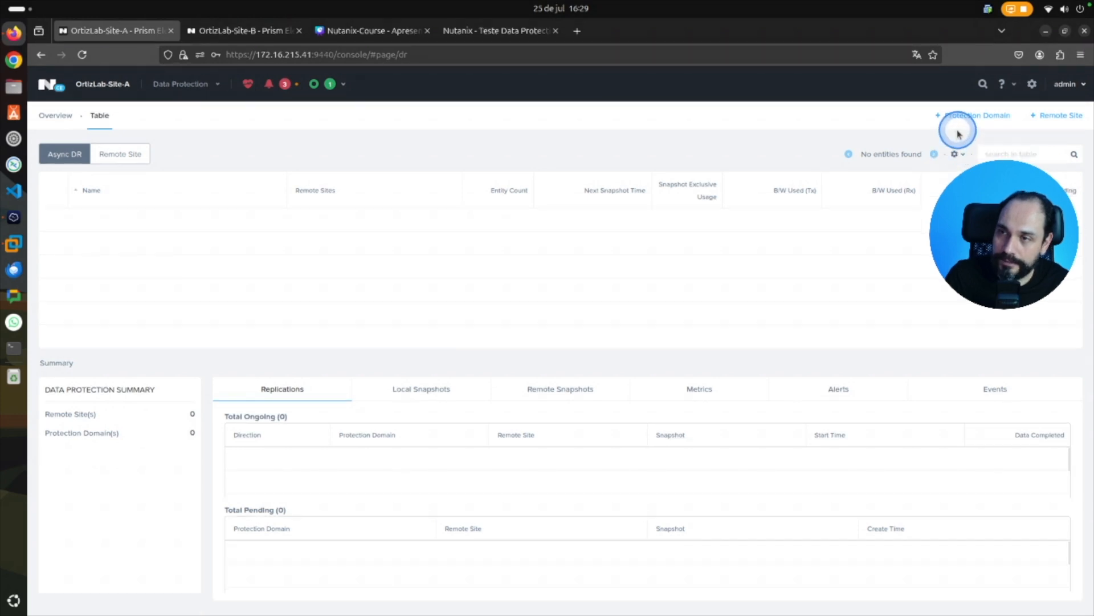
pyautogui.click(961, 119)
pyautogui.click(959, 136)
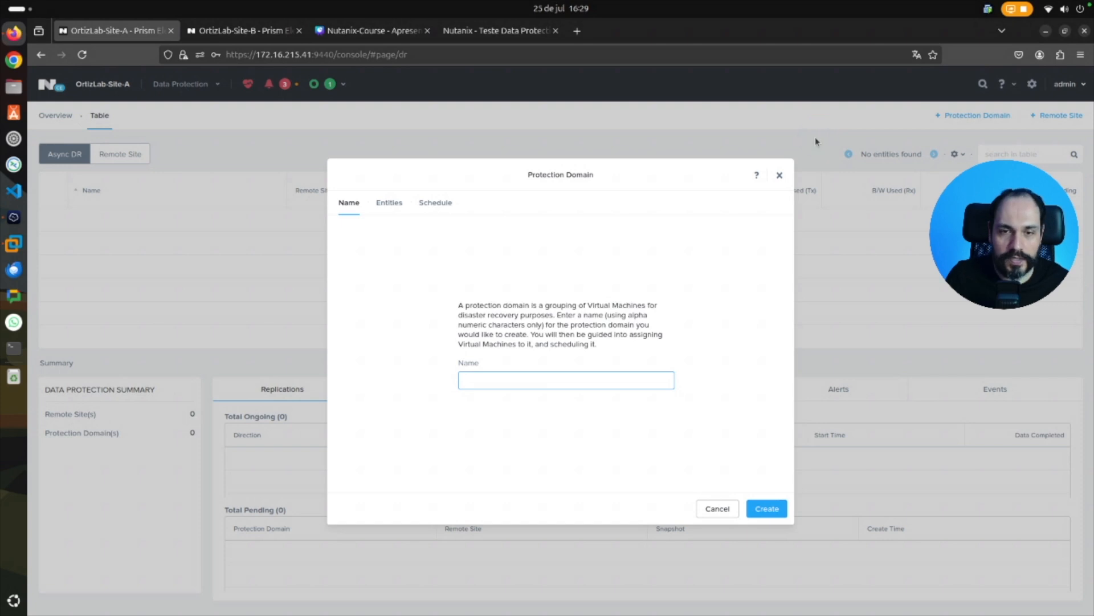
pyautogui.click(492, 380)
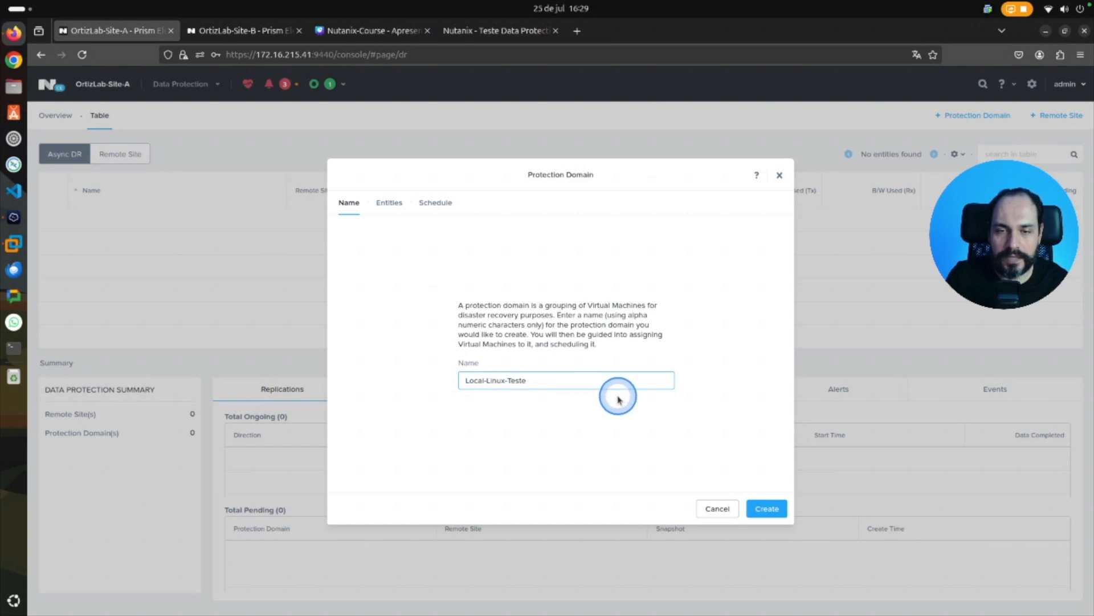
pyautogui.moveTo(772, 498); pyautogui.dragTo(790, 523)
pyautogui.click(766, 506)
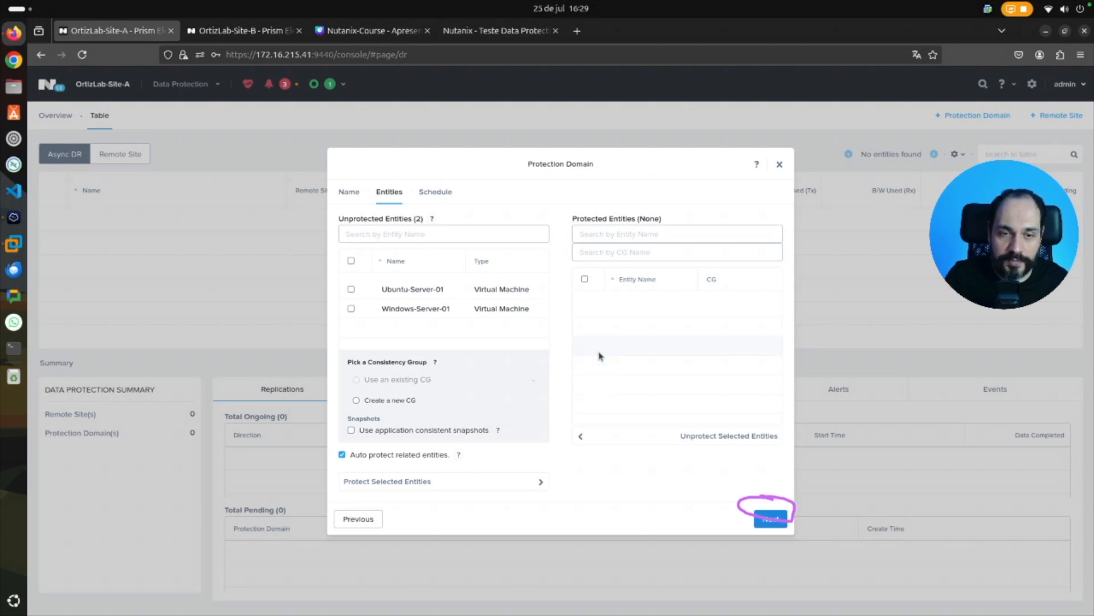
# Protect Ubuntu-Server-01 in a new consistency group named Linux-VM and proceed to the domain's scheduling stage.
pyautogui.click(351, 290)
pyautogui.click(356, 400)
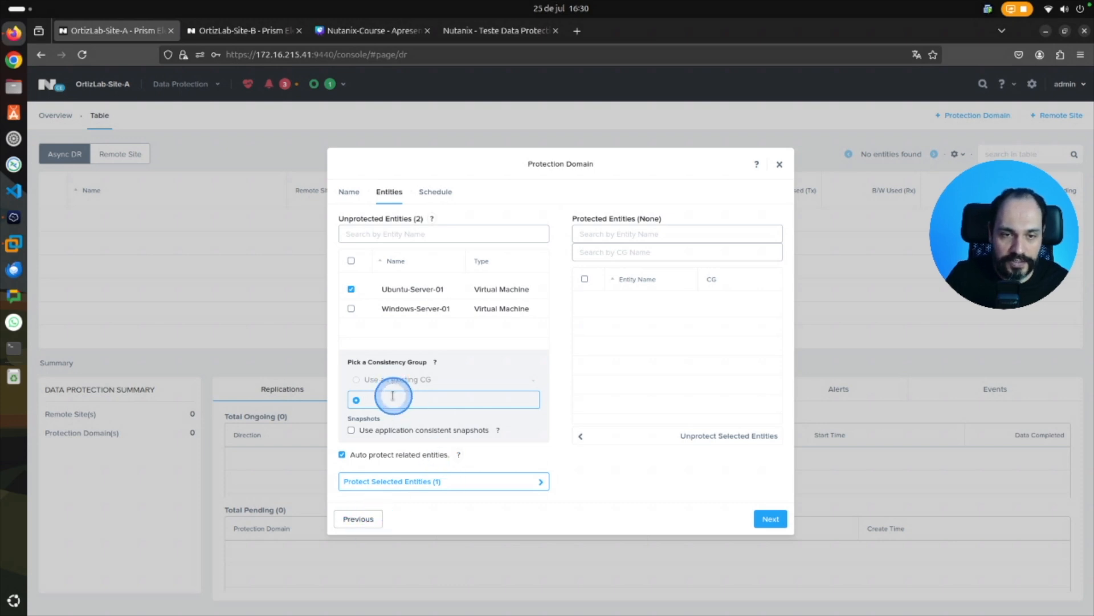
pyautogui.write('Linux-VM')
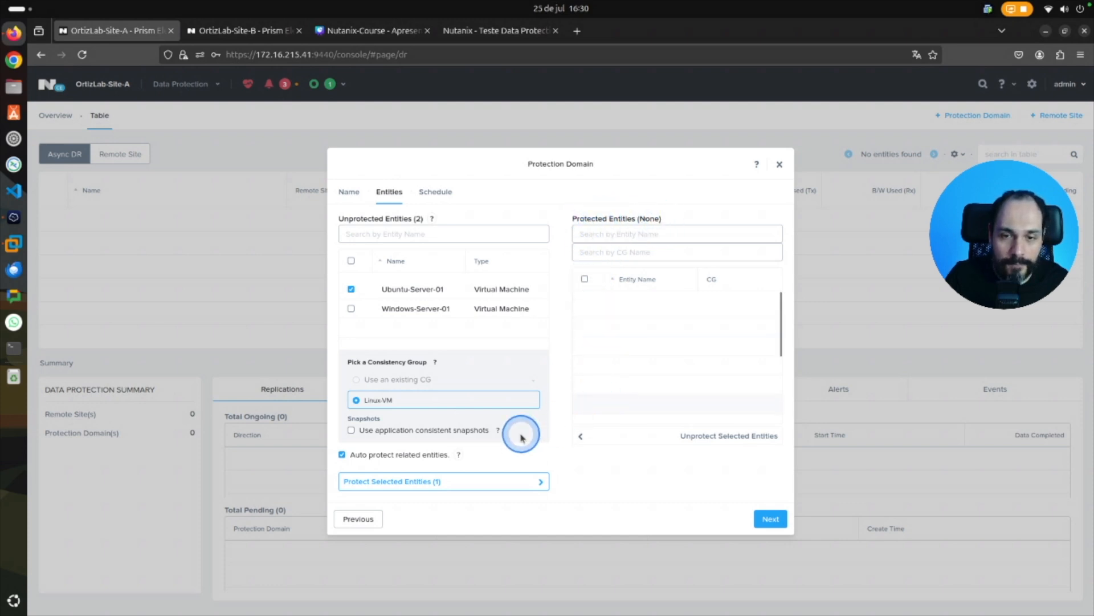
pyautogui.click(542, 483)
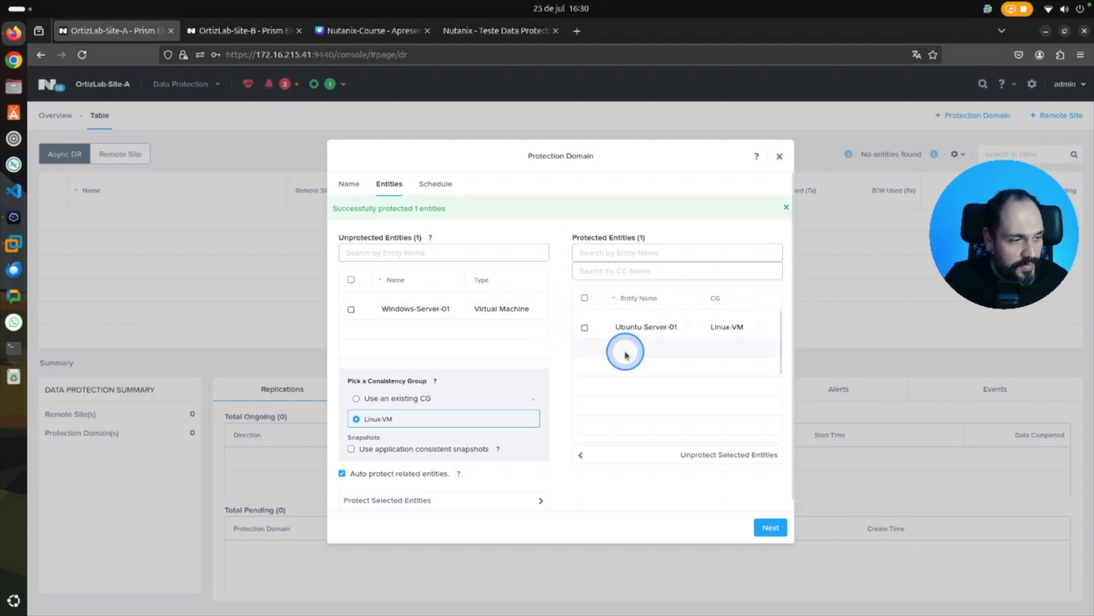
pyautogui.click(775, 527)
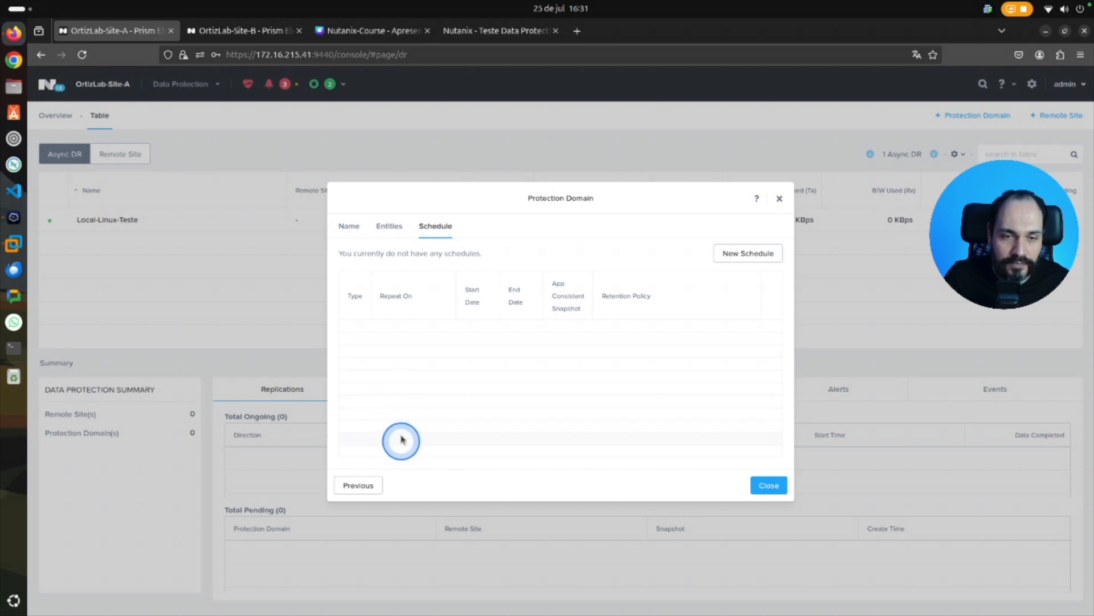
# Create a local schedule that repeats every 6 hours and keeps the last 3 snapshots, and close the Protection Domain setup.
pyautogui.click(762, 251)
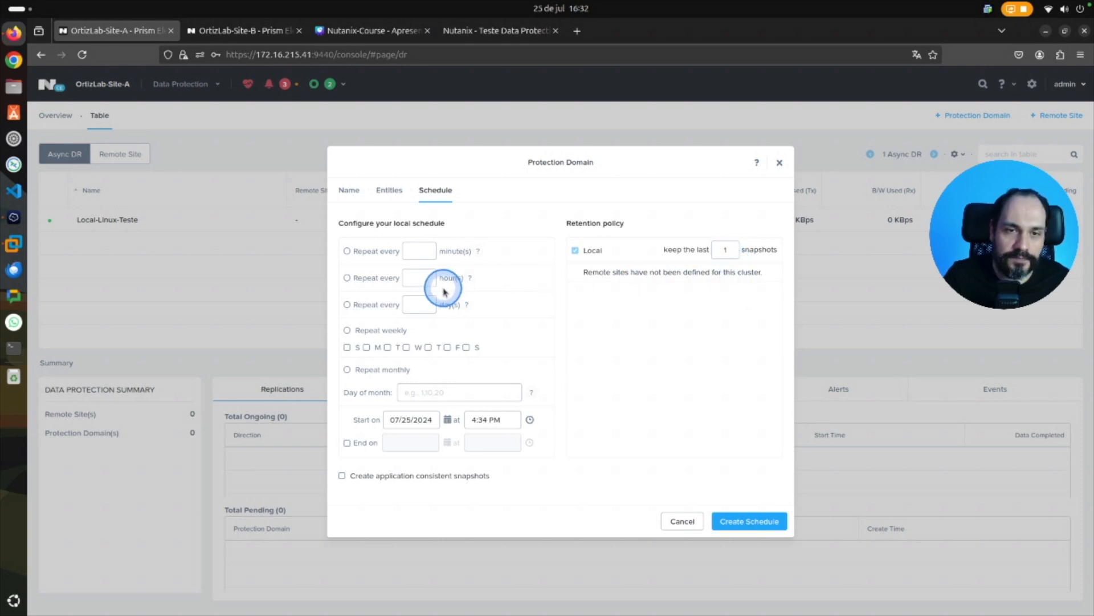
pyautogui.click(348, 279)
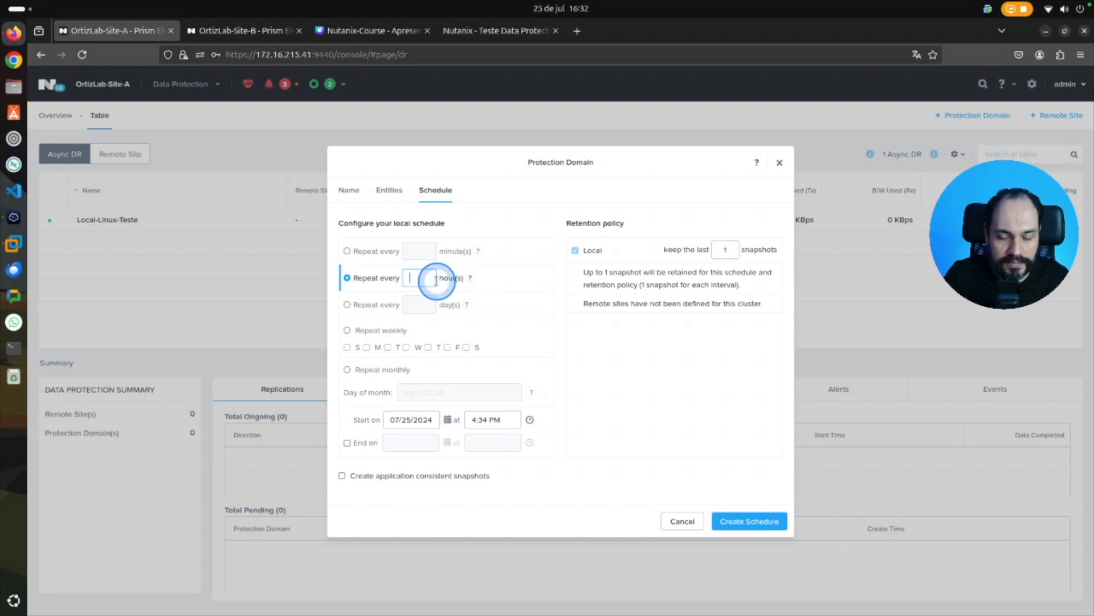
pyautogui.write('6')
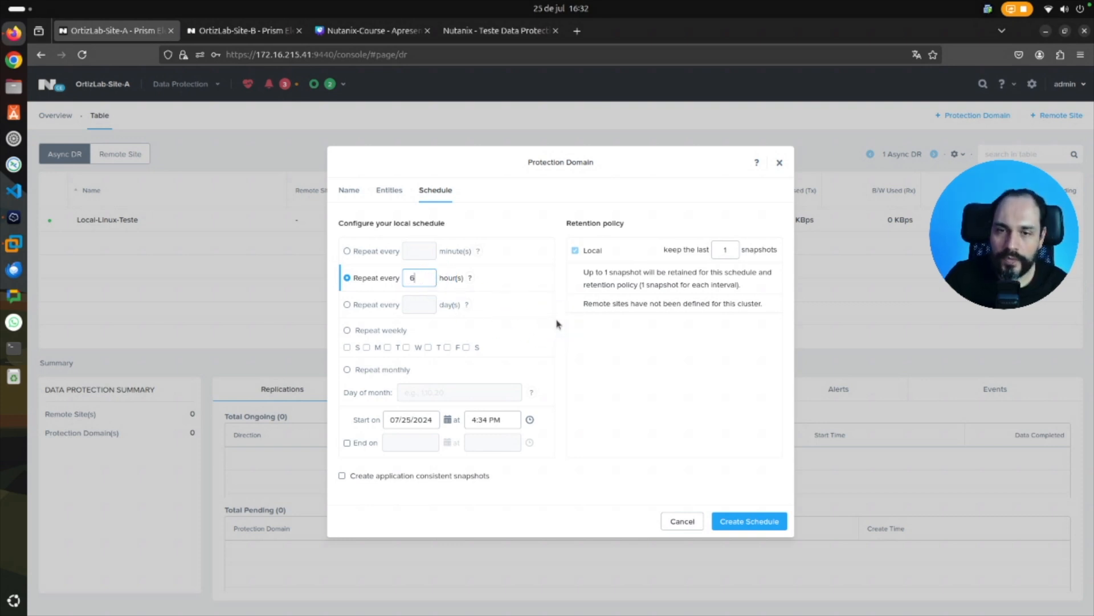
pyautogui.click(732, 251)
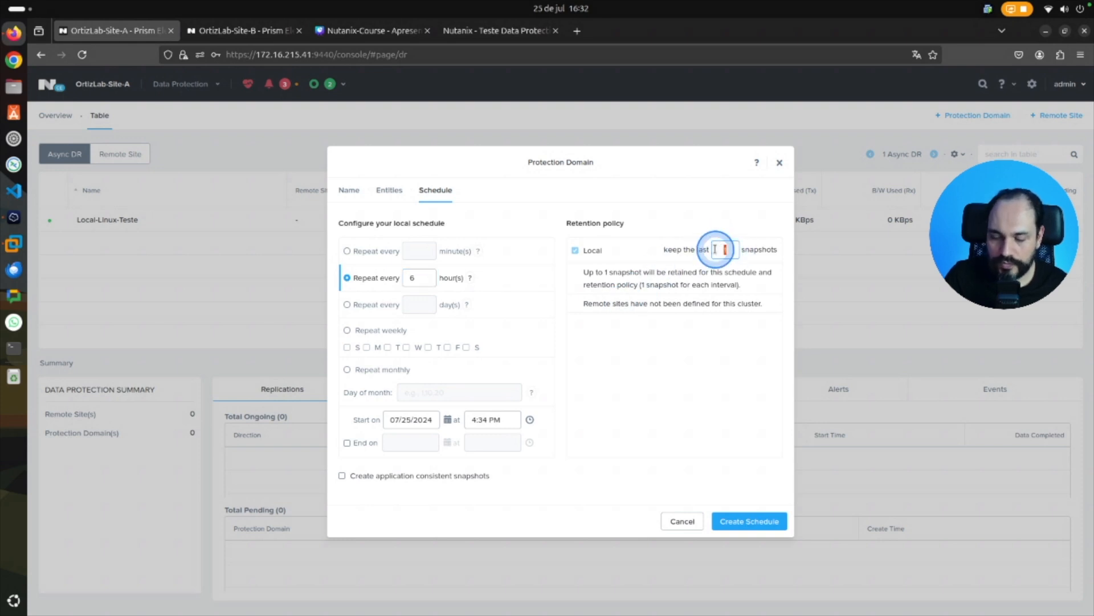
pyautogui.write('3')
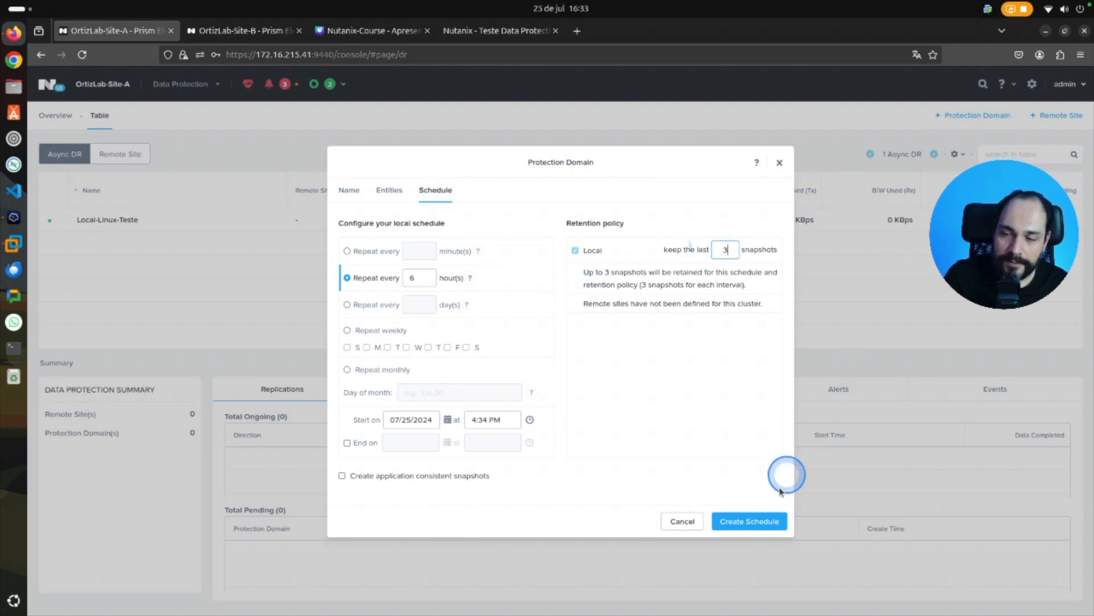
pyautogui.click(751, 522)
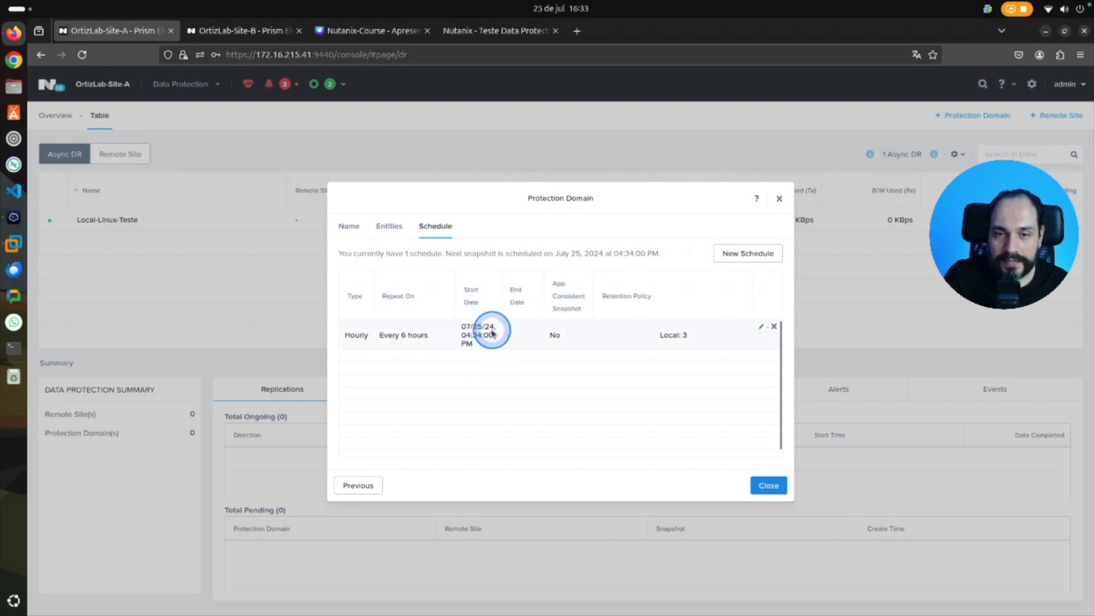
pyautogui.click(769, 485)
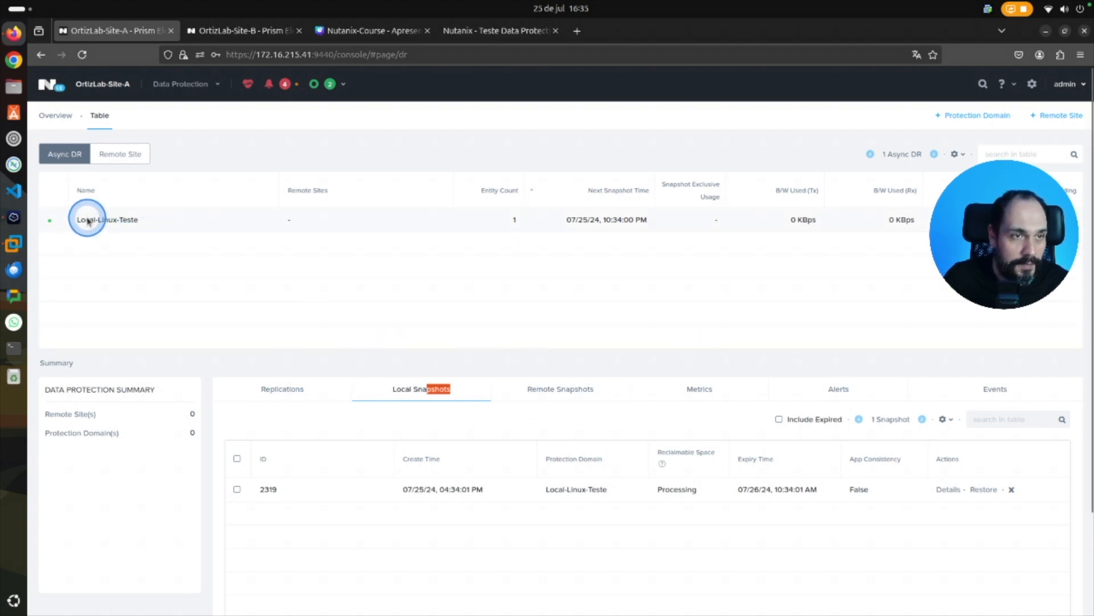
# Review the Local-Linux-Teste entry and the data protection summary's local snapshots, remote snapshots, bandwidth metrics and events.
pyautogui.moveTo(67, 232); pyautogui.dragTo(152, 232)
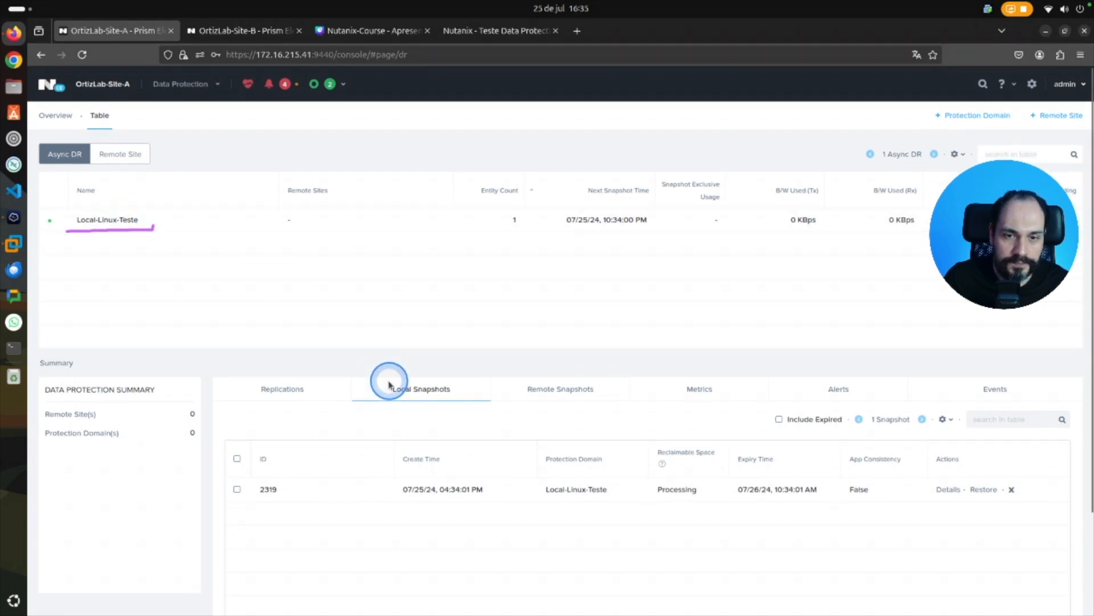
pyautogui.click(318, 393)
pyautogui.click(402, 394)
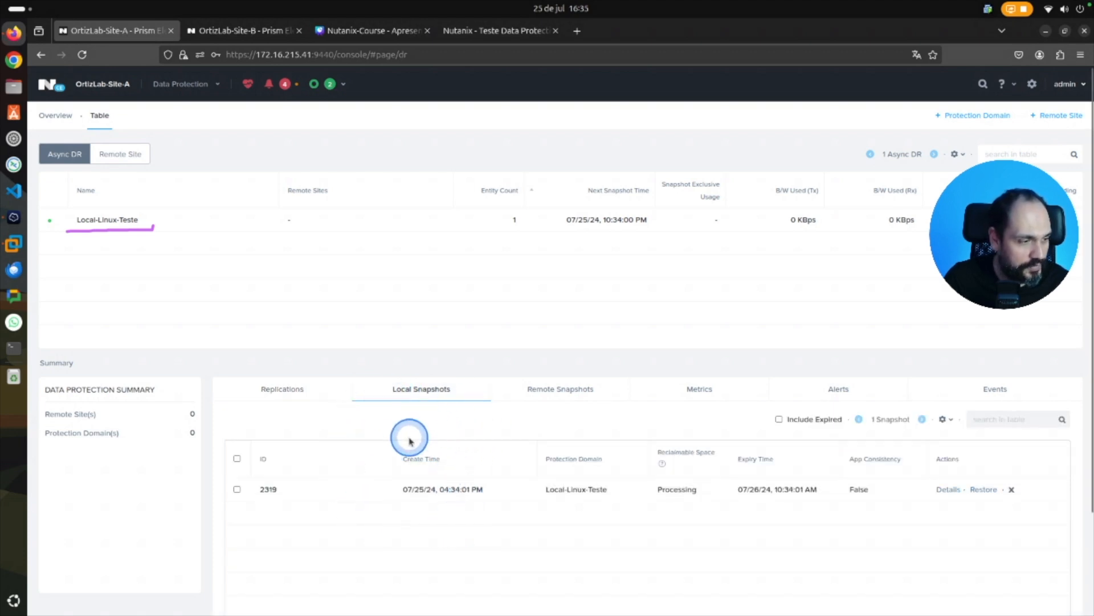
pyautogui.click(579, 391)
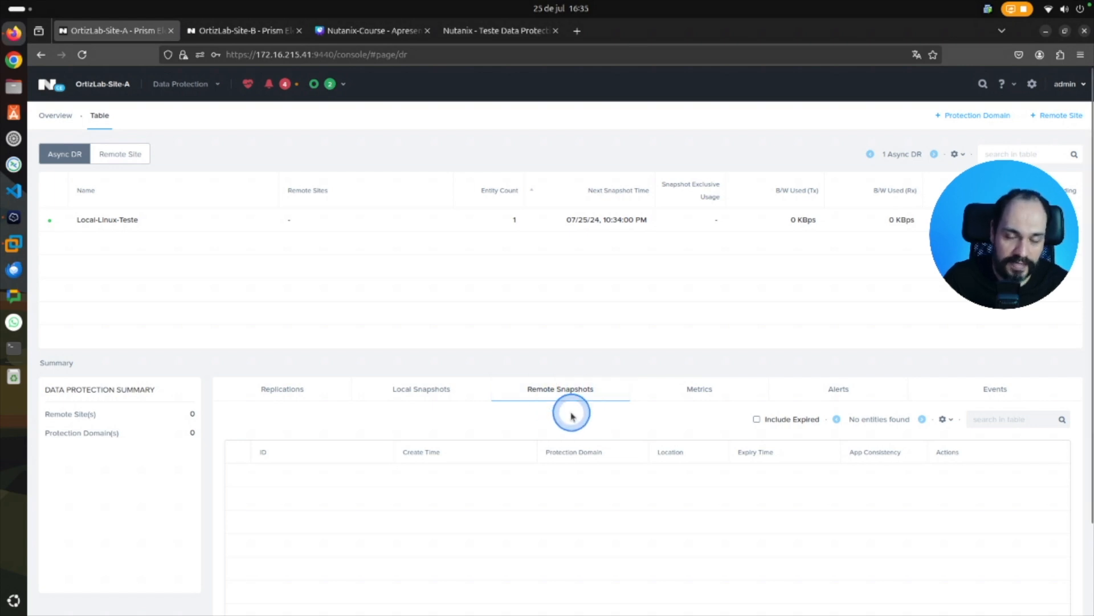
pyautogui.click(701, 391)
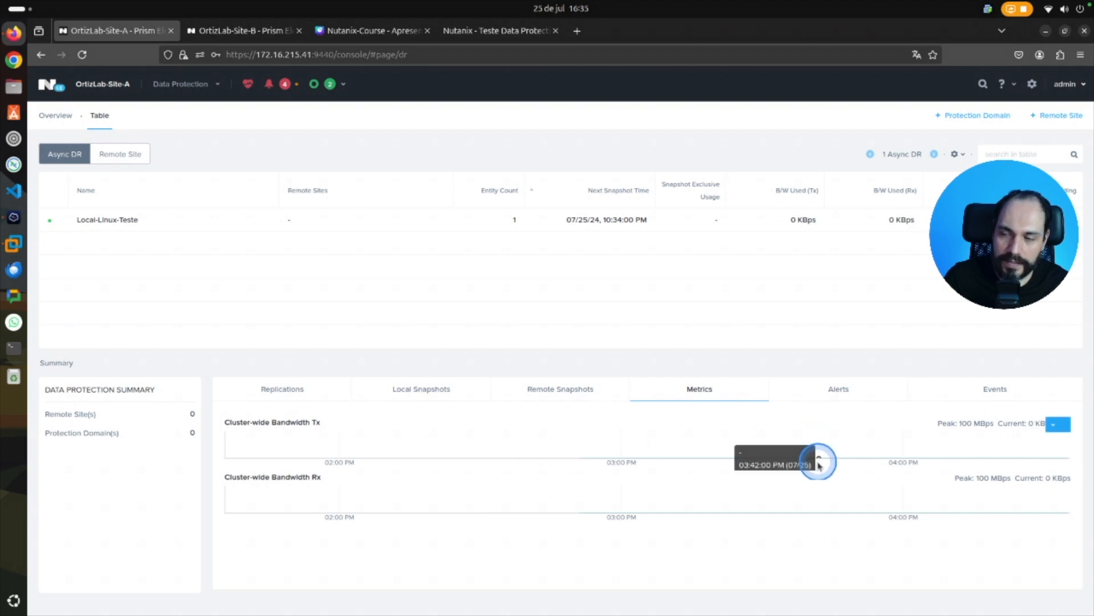
pyautogui.click(1003, 391)
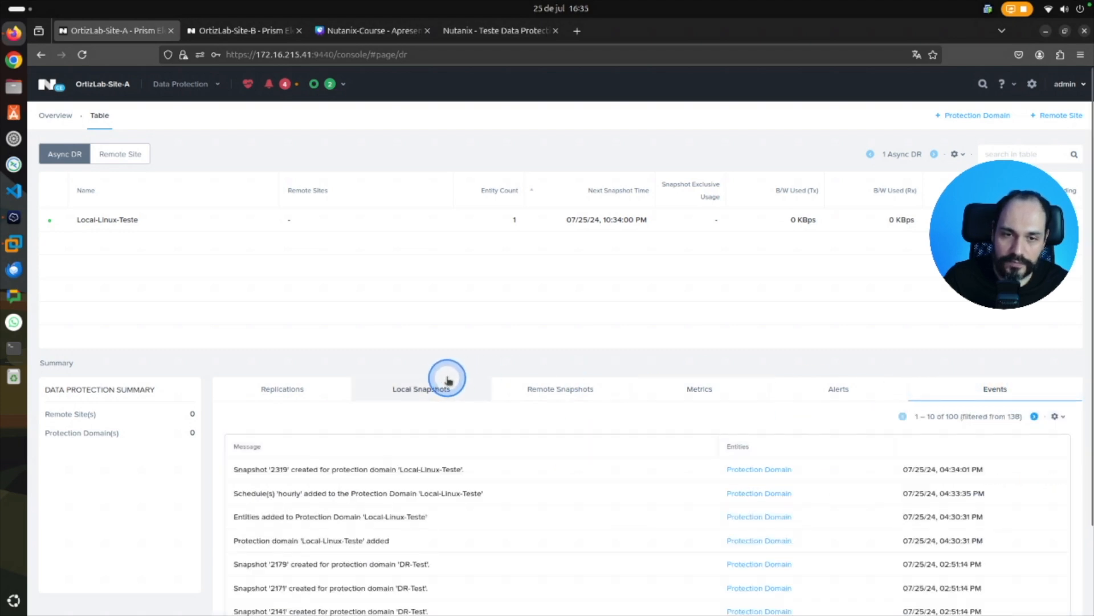
# Return to the local snapshots, inspect the entity details of the Local-Linux-Teste snapshot, and check its expiry time.
pyautogui.click(428, 390)
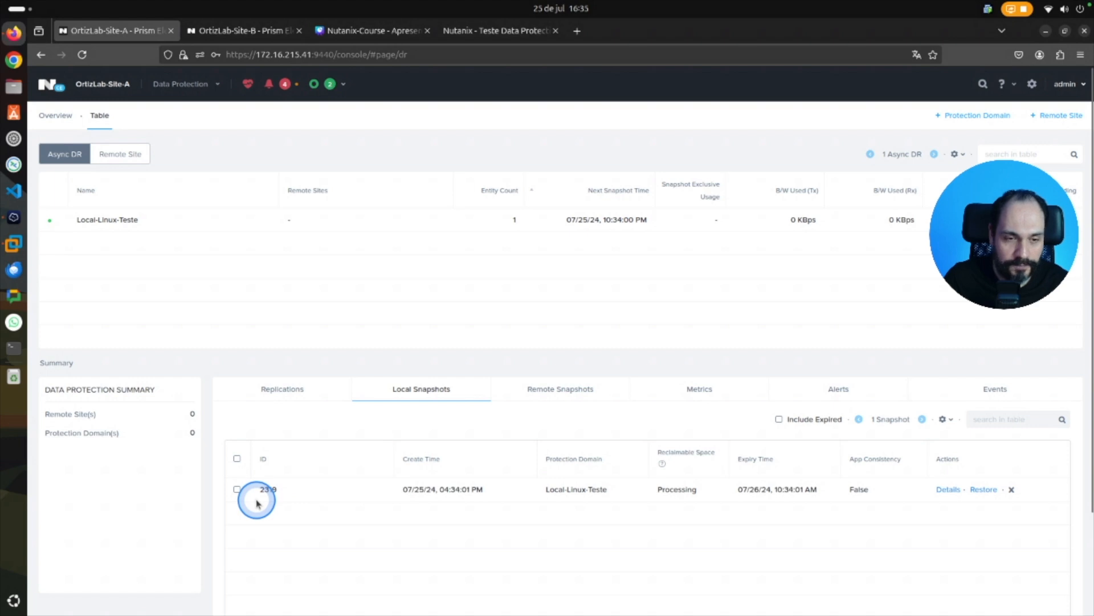
pyautogui.press('alt')
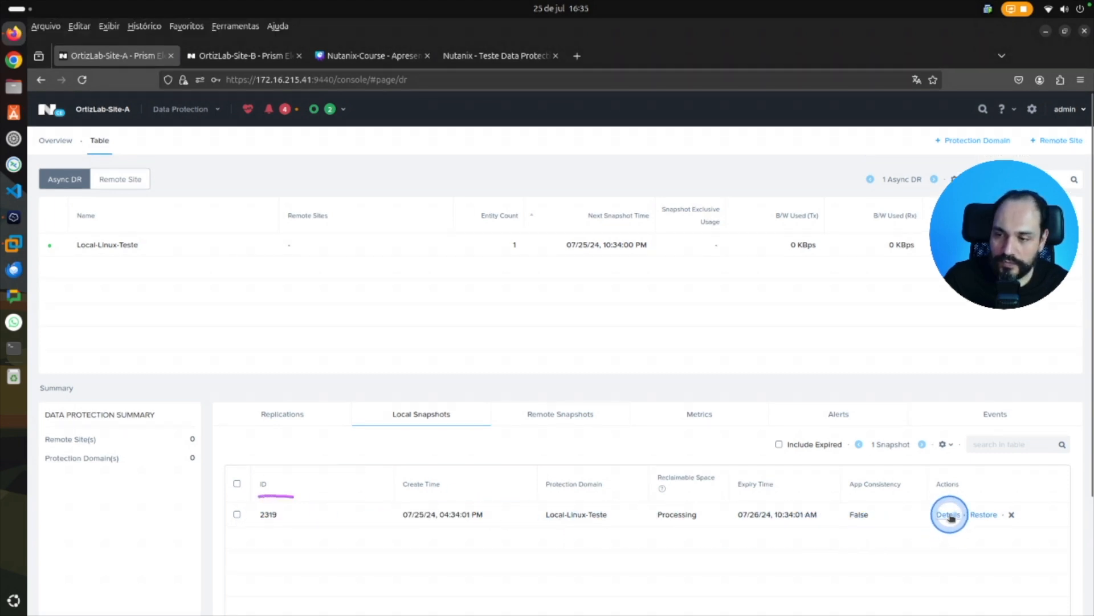
pyautogui.press('alt')
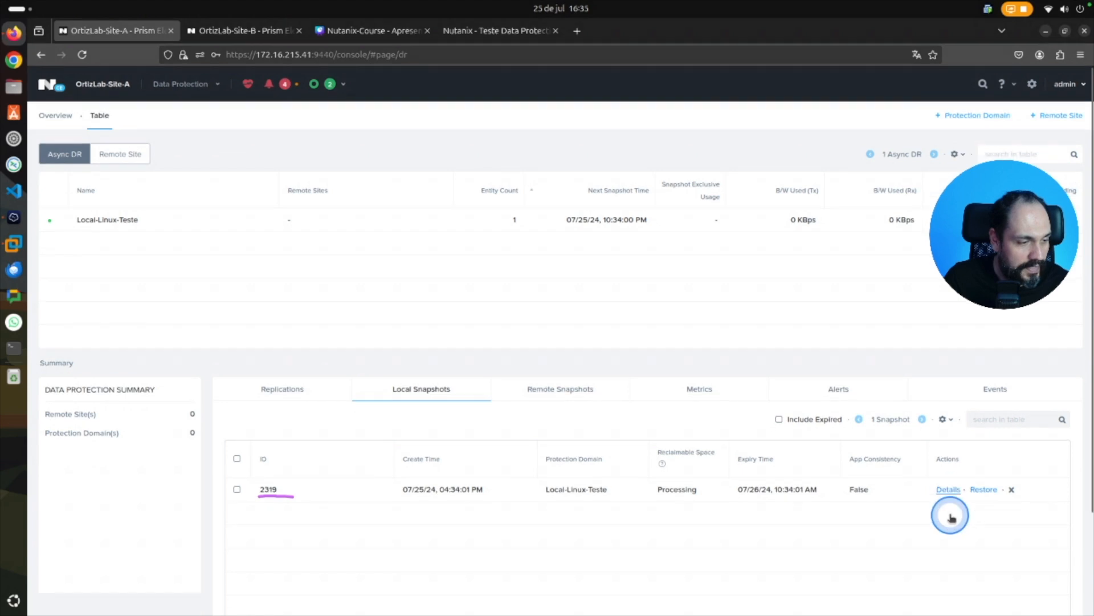
pyautogui.click(949, 491)
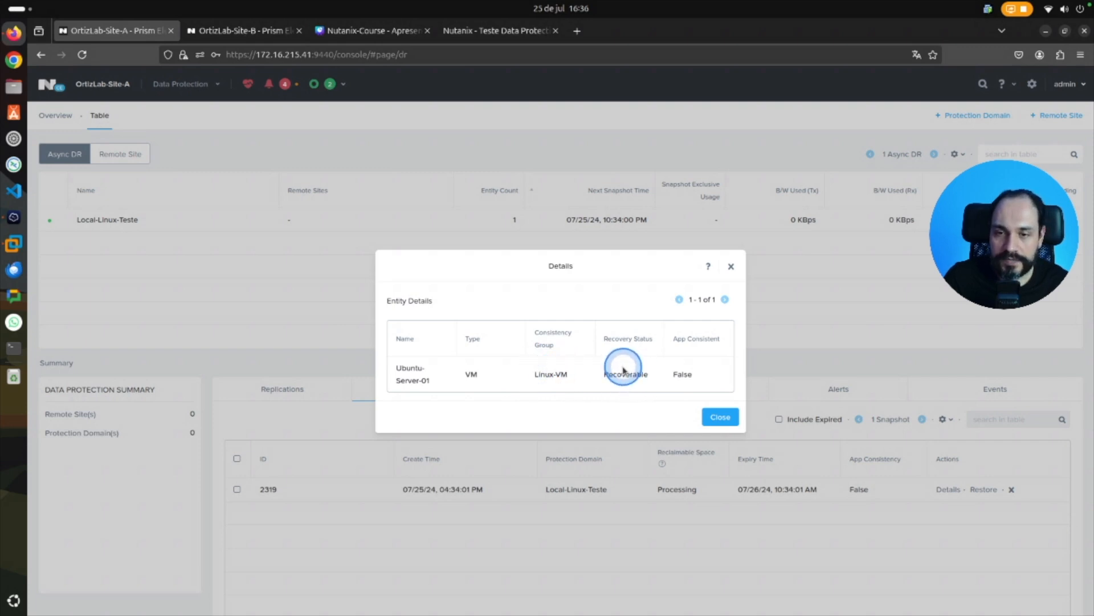
pyautogui.click(716, 417)
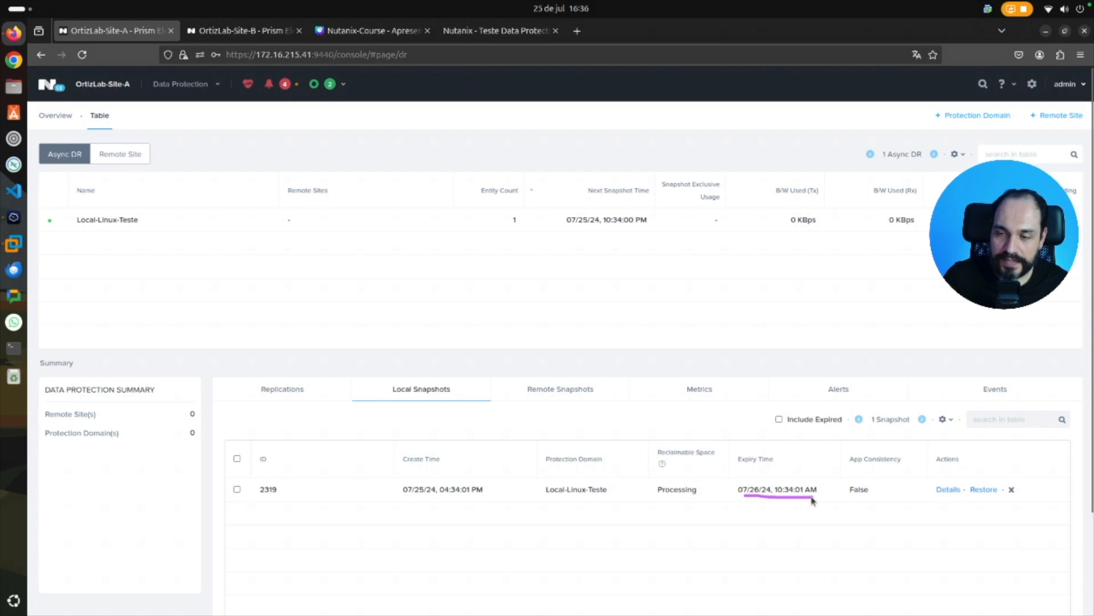
# Restore Ubuntu-Server-01 from the Local-Linux-Teste local snapshot as a new entity with the VM name prefix Nutanix-Clone-.
pyautogui.press('alt')
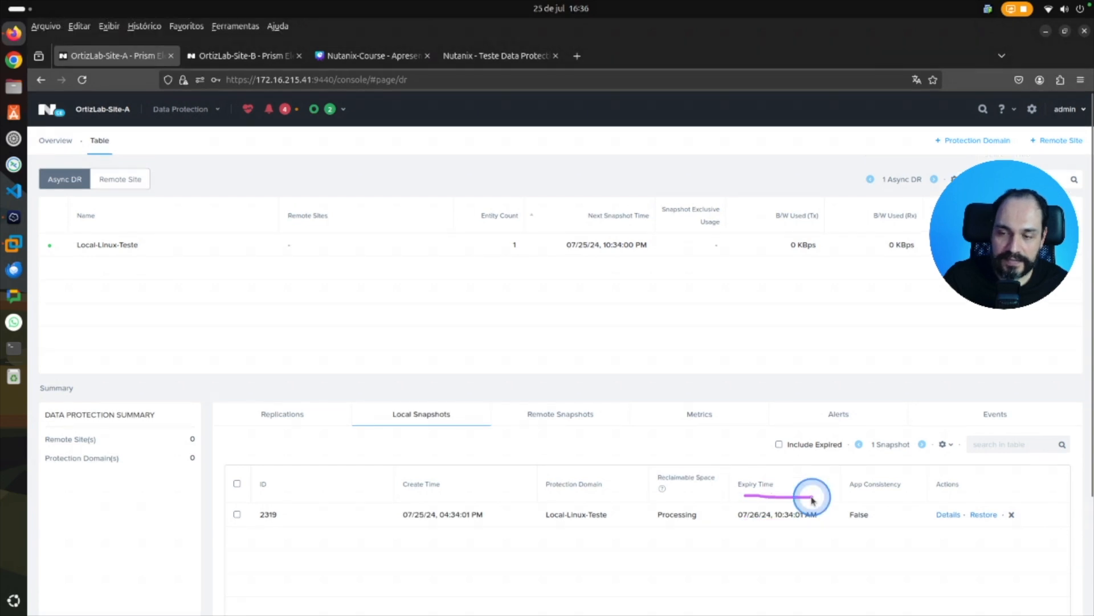
pyautogui.click(982, 512)
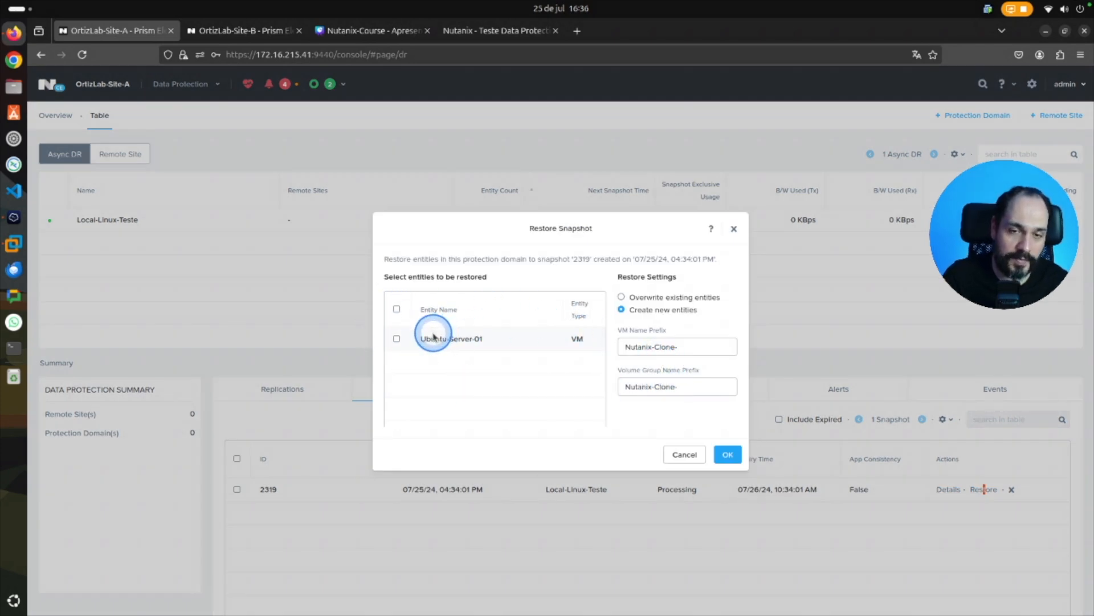
pyautogui.click(397, 340)
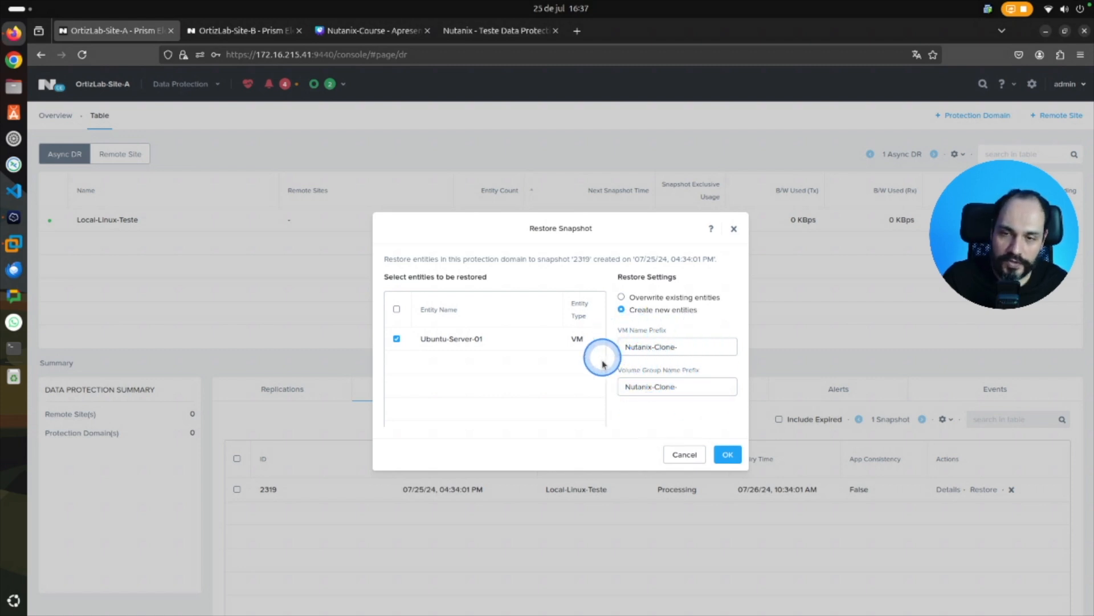
pyautogui.click(726, 456)
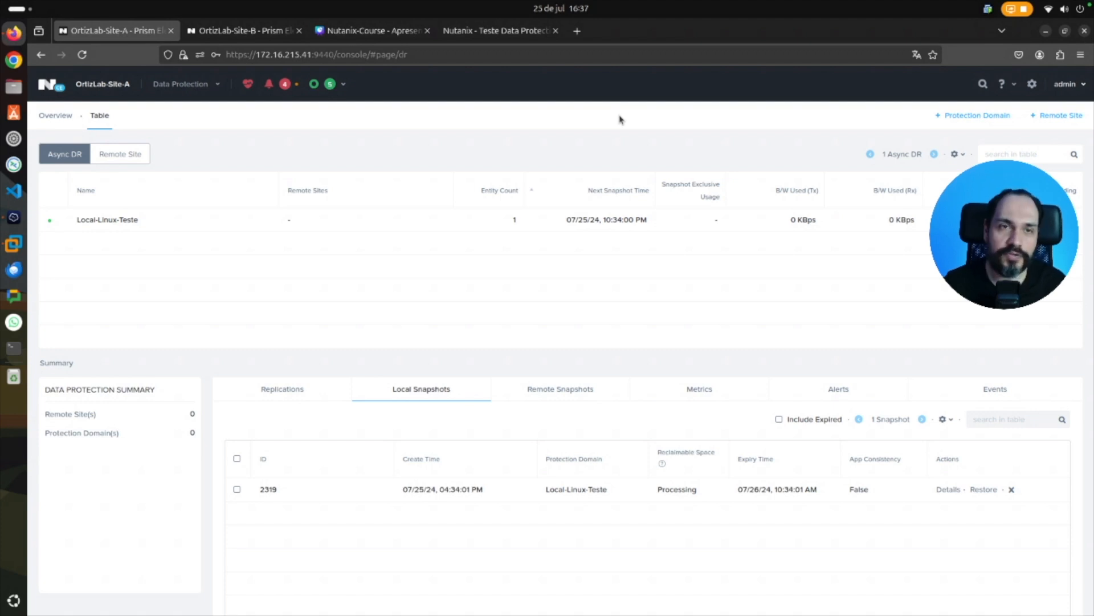
# Review the data protection events for the restore, and check the VM table for the restored clone.
pyautogui.click(1006, 388)
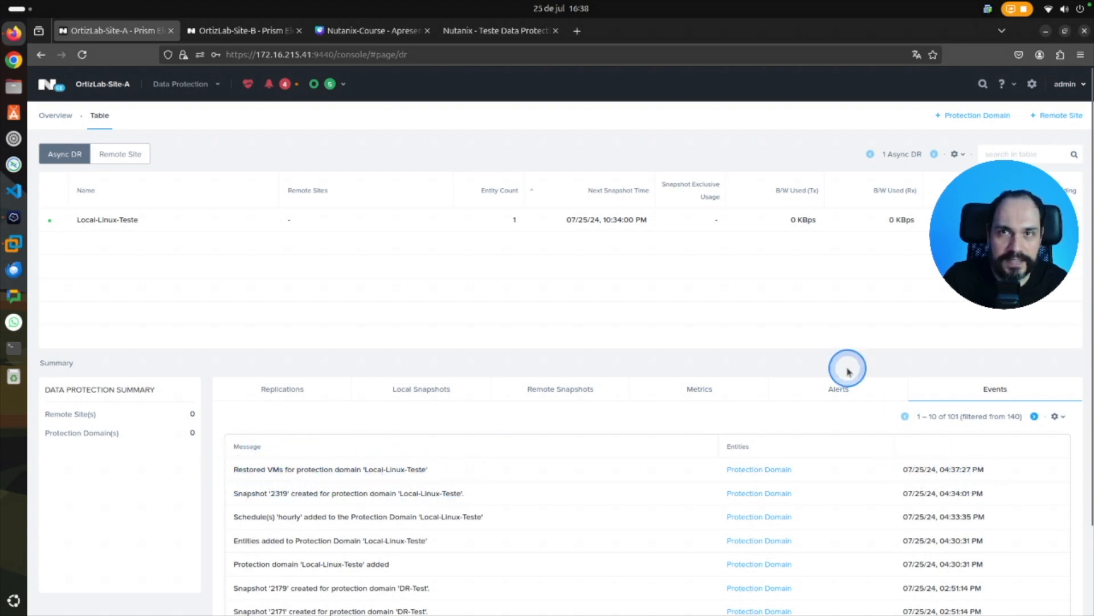
pyautogui.click(197, 84)
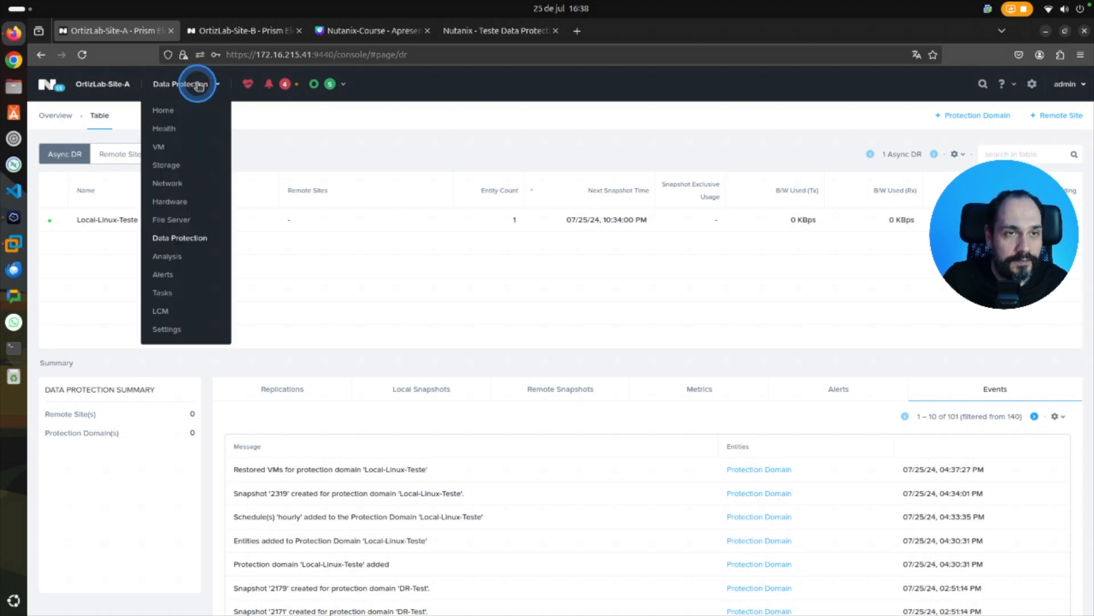
pyautogui.click(165, 147)
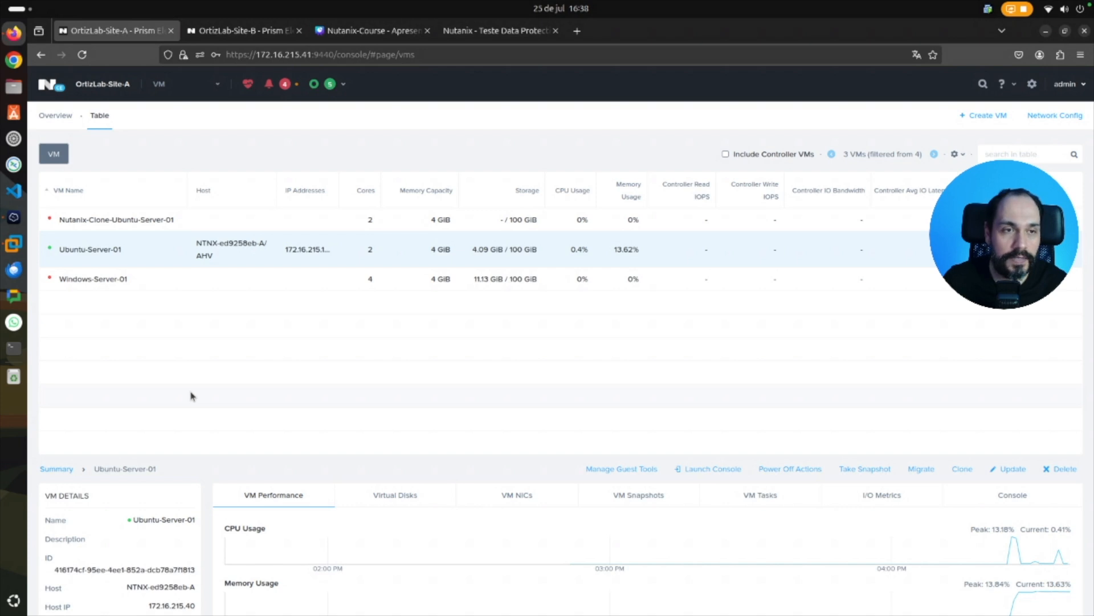
# Switch to the Nutanix-Course presentation in Canva and review the local backup and VM recovery items of the lab list.
pyautogui.click(371, 30)
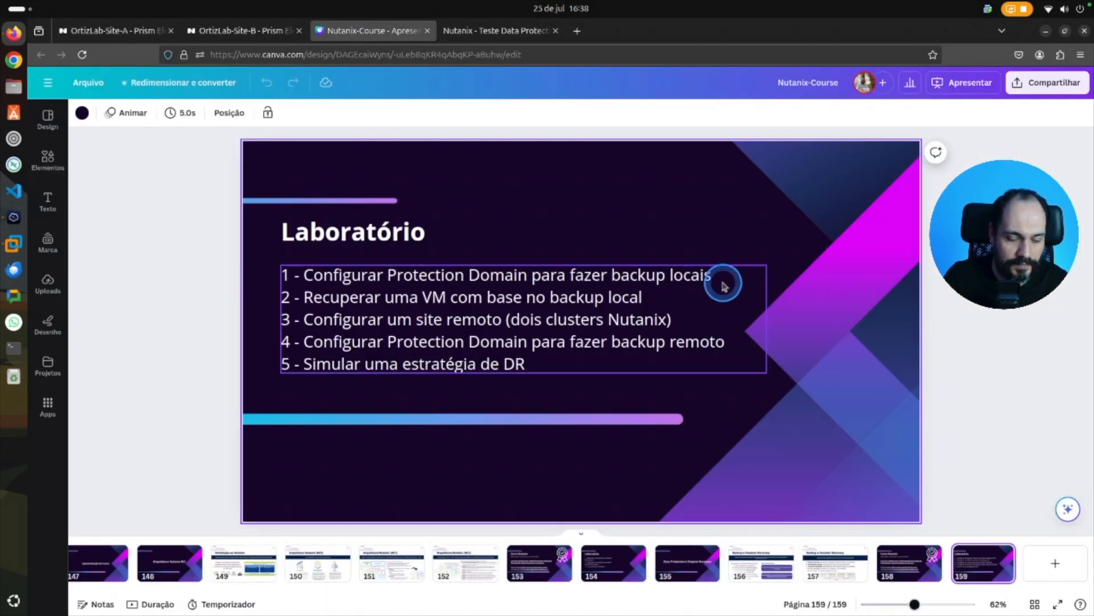
pyautogui.moveTo(725, 275); pyautogui.dragTo(741, 272)
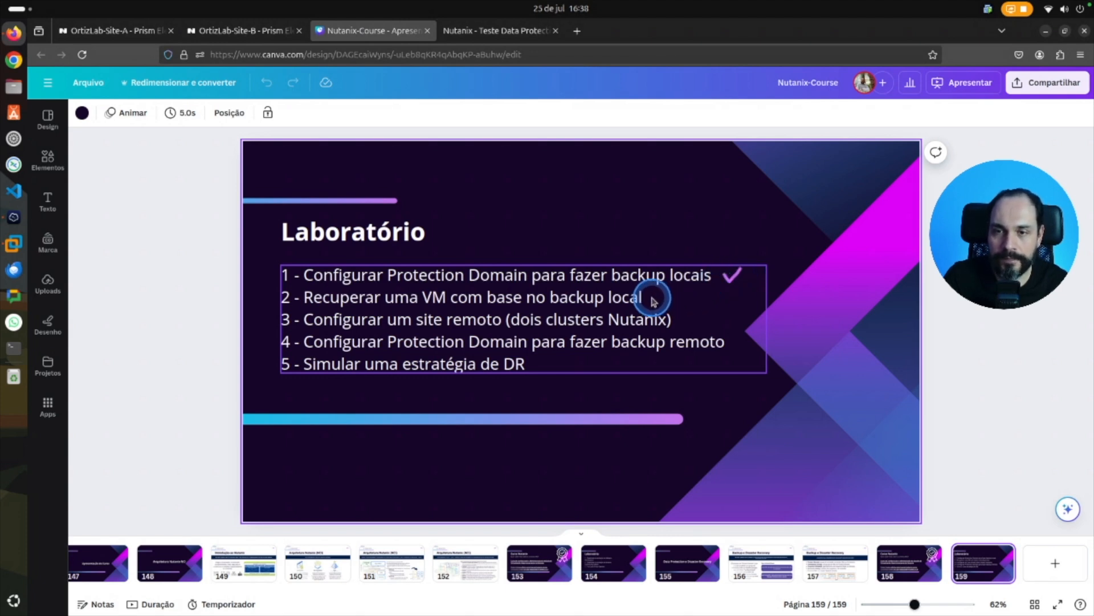
pyautogui.moveTo(652, 298); pyautogui.dragTo(676, 293)
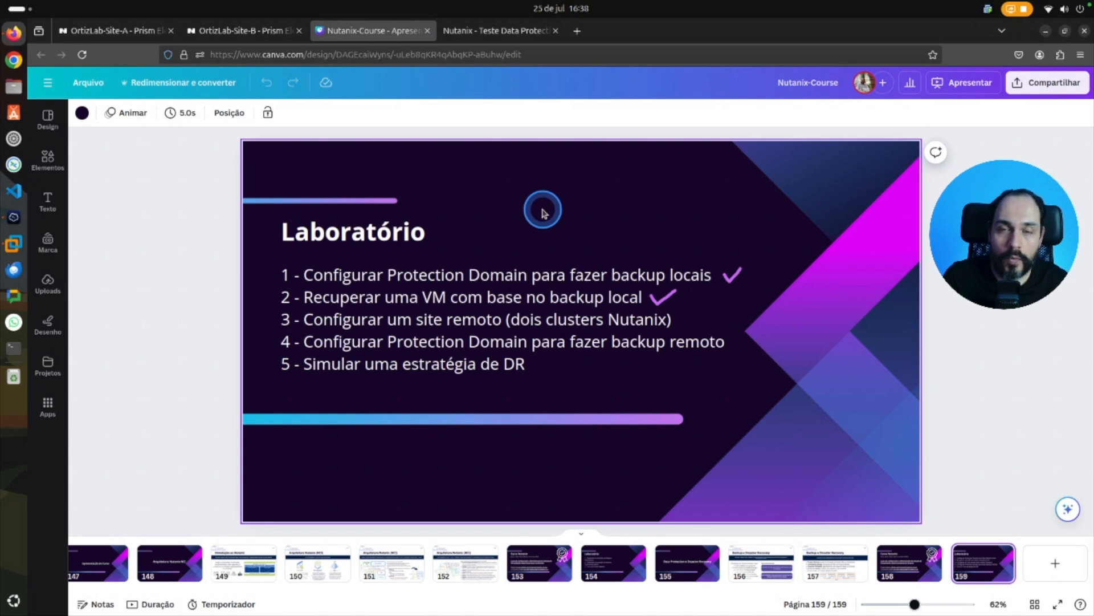
# Return to Prism on OrtizLab-Site-A and delete the Nutanix-Clone-Ubuntu-Server-01 VM together with all its snapshots.
pyautogui.click(127, 35)
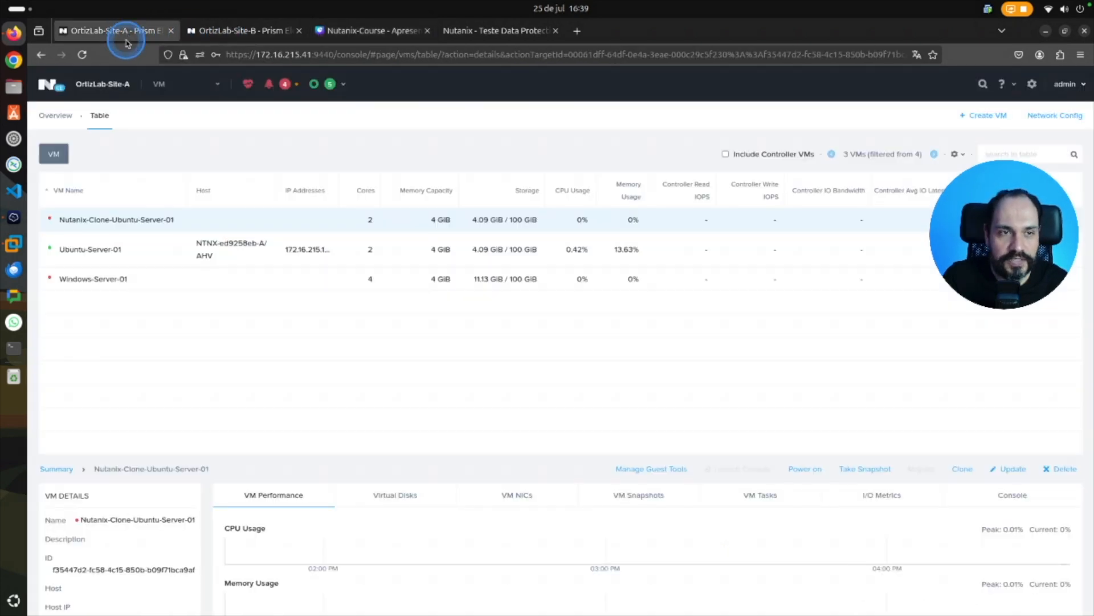
pyautogui.rightClick(143, 222)
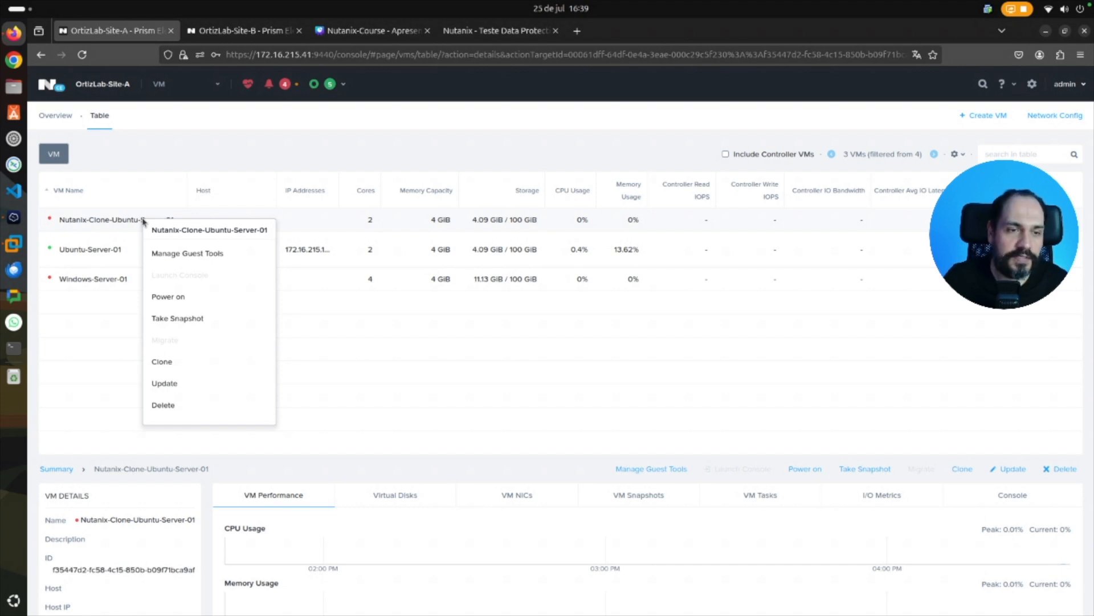
pyautogui.click(165, 405)
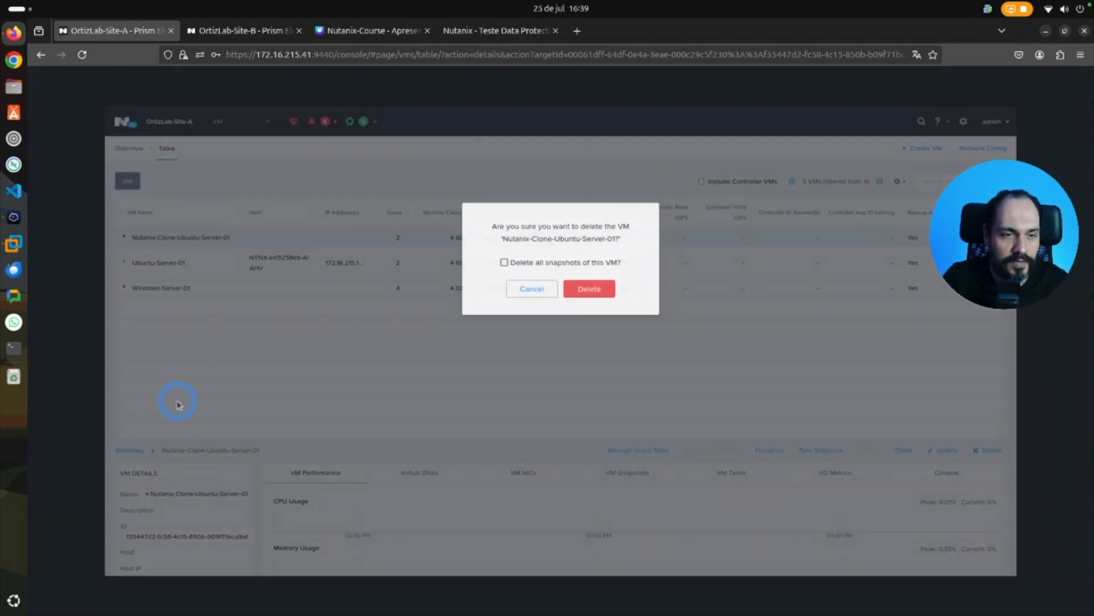
pyautogui.click(503, 262)
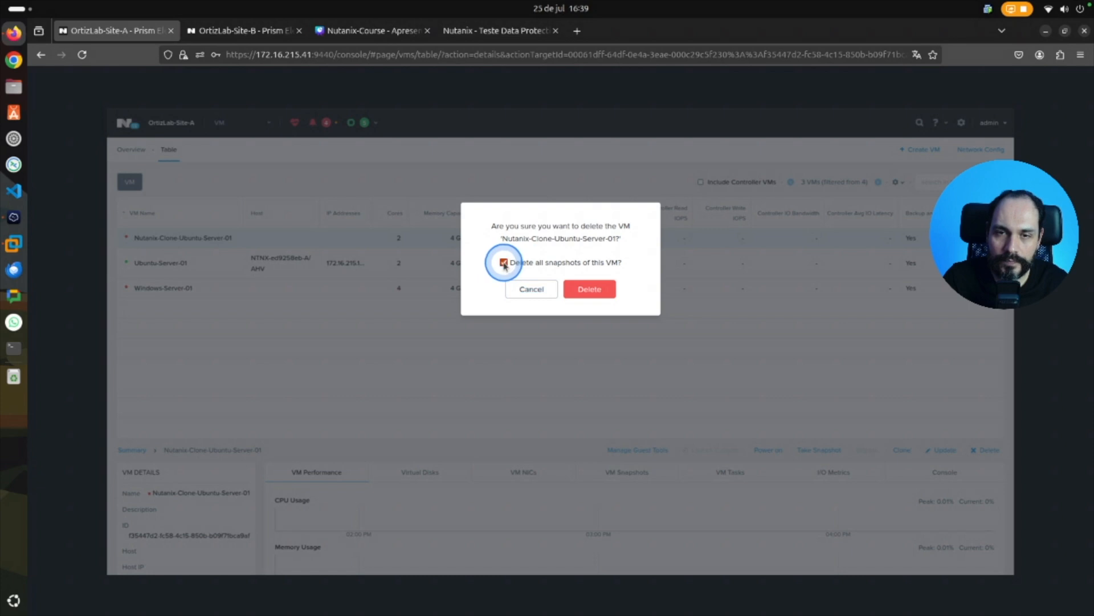
pyautogui.click(583, 290)
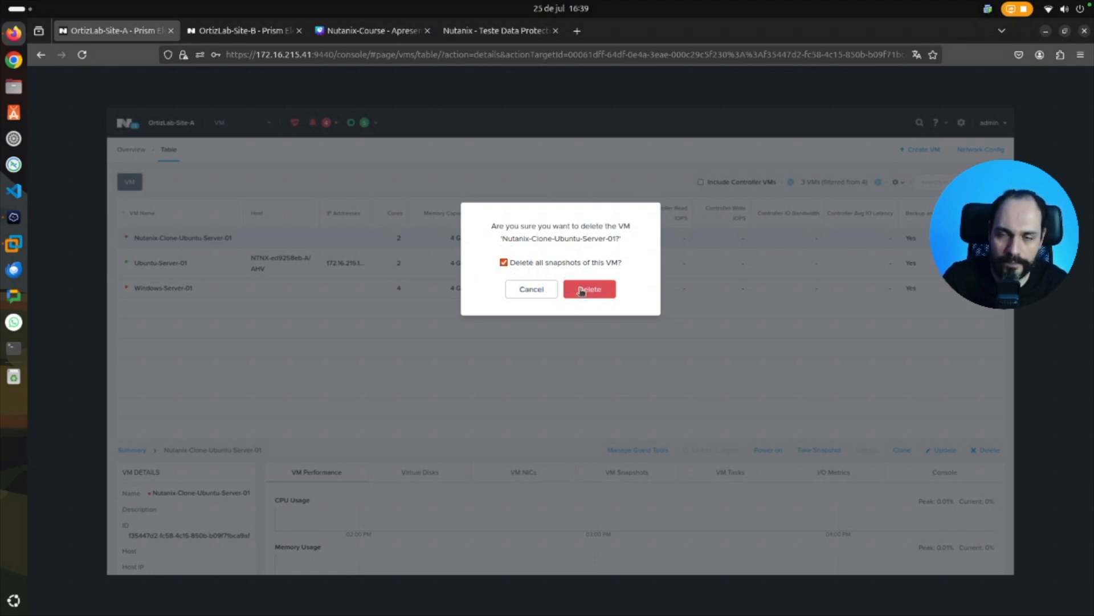
pyautogui.click(581, 291)
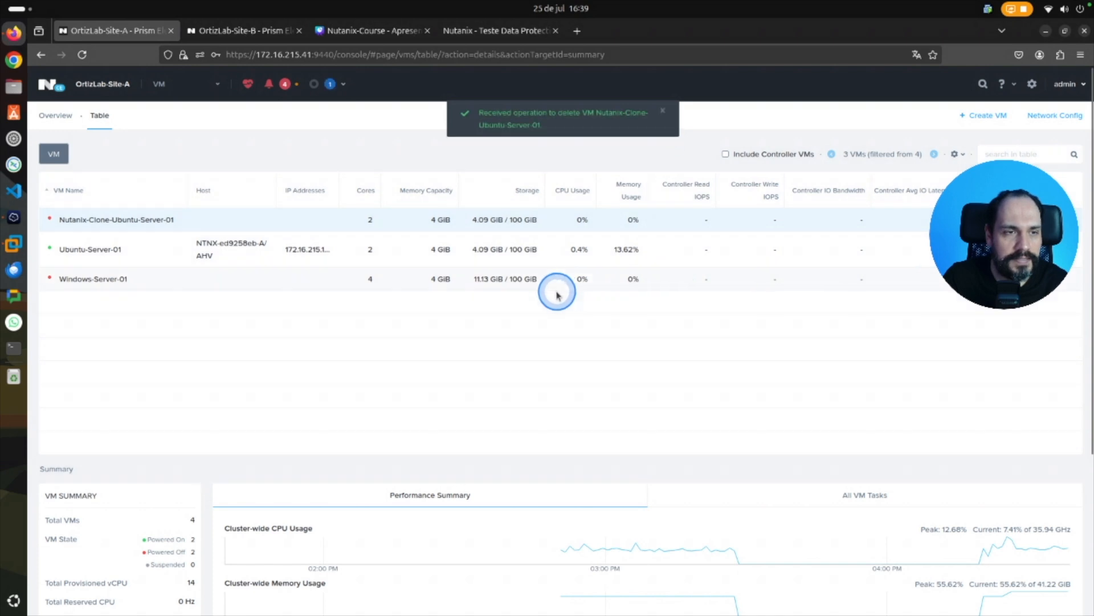
pyautogui.click(187, 217)
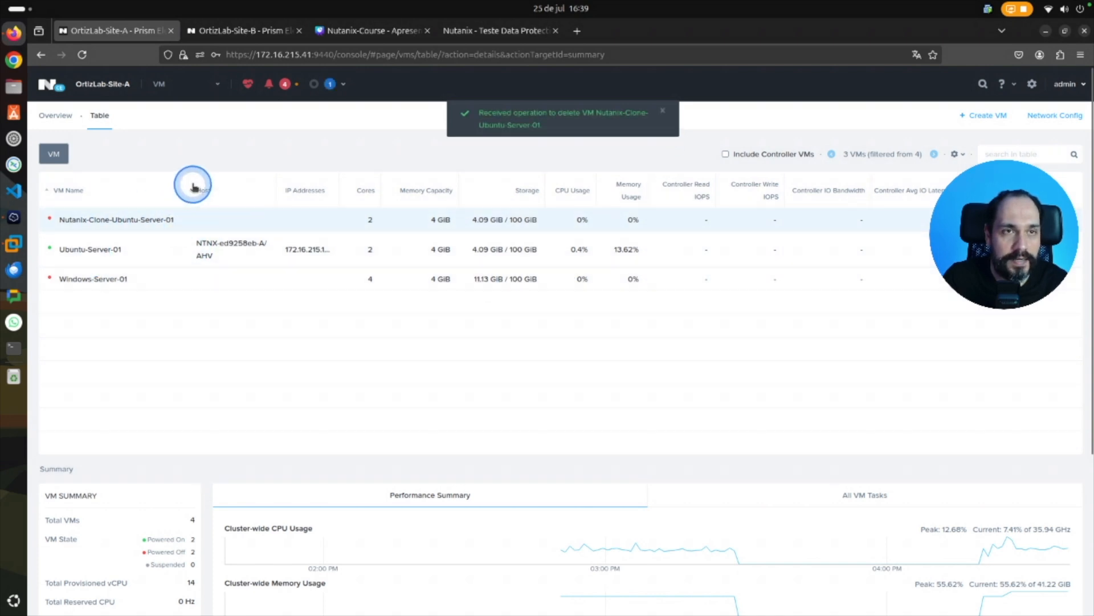
# Delete the local snapshot of the Local-Linux-Teste protection domain.
pyautogui.click(157, 84)
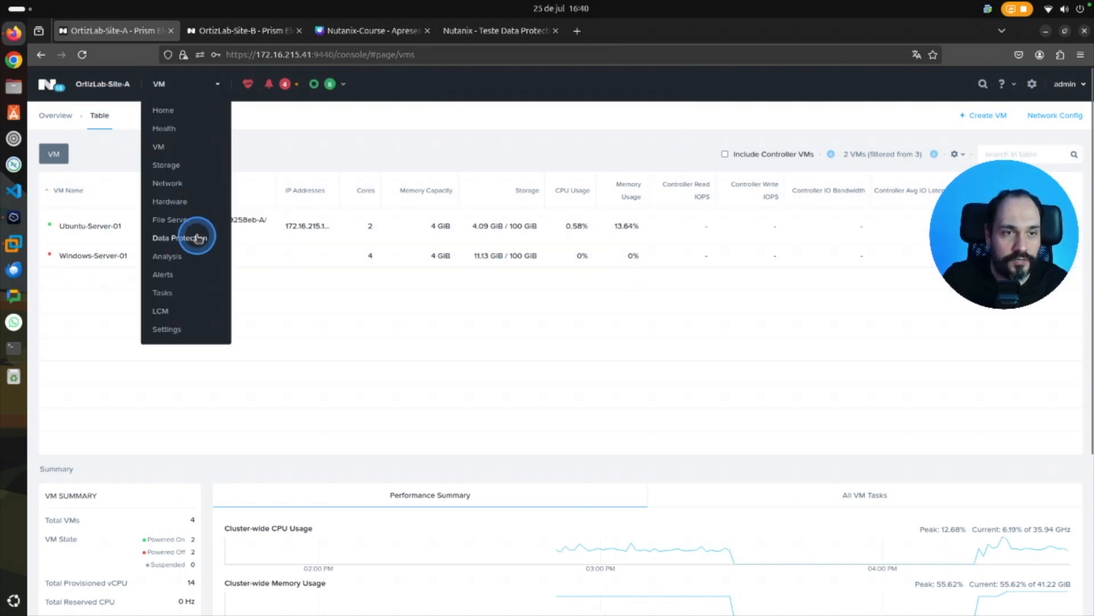
pyautogui.click(193, 238)
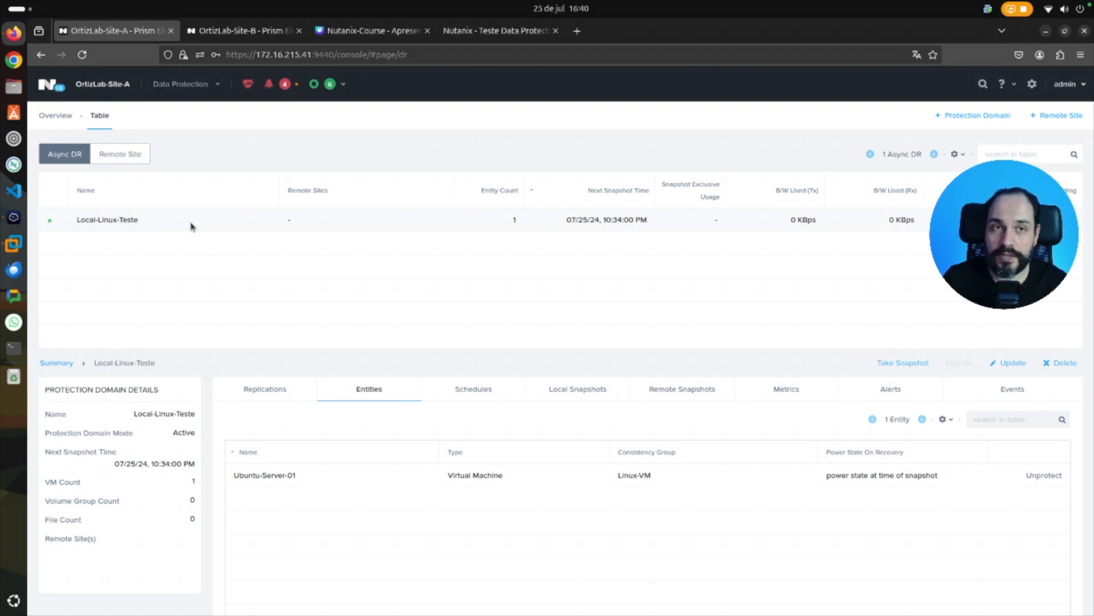
pyautogui.rightClick(191, 226)
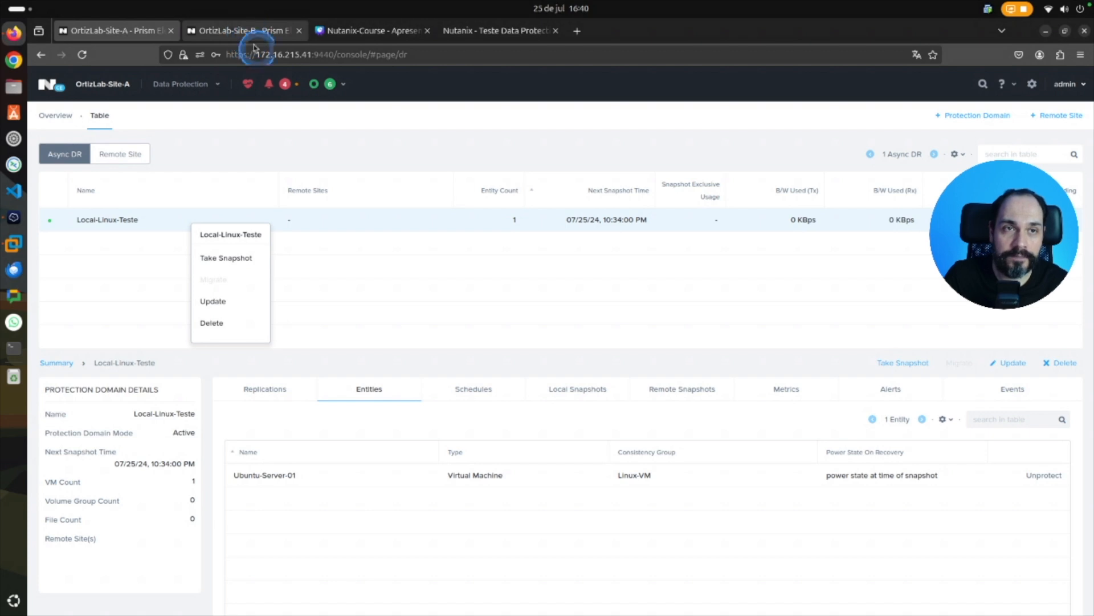
pyautogui.click(453, 226)
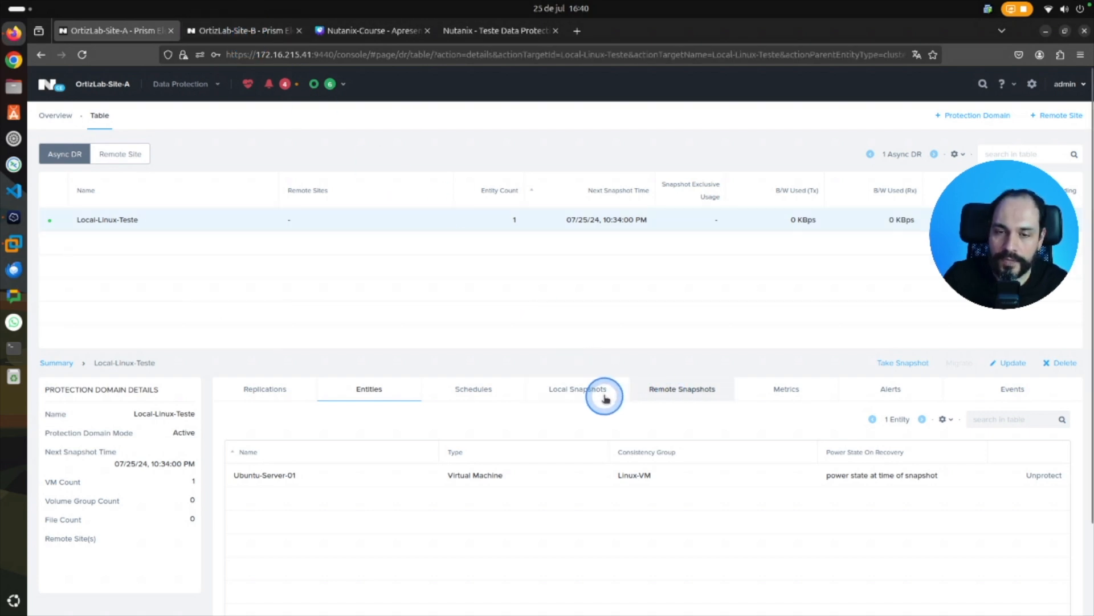
pyautogui.click(577, 392)
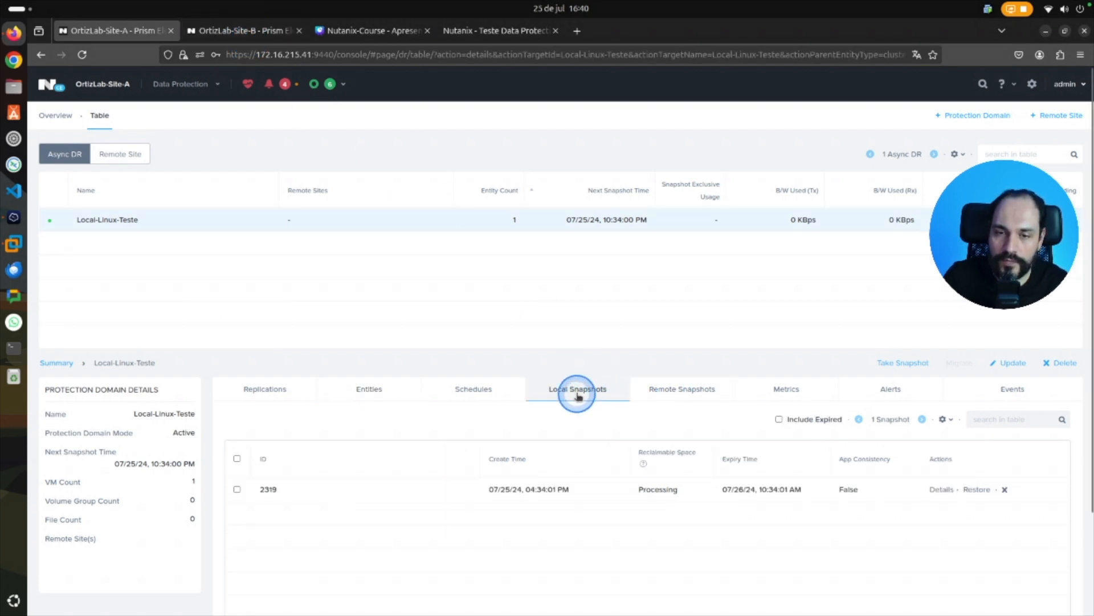
pyautogui.click(237, 458)
pyautogui.click(264, 425)
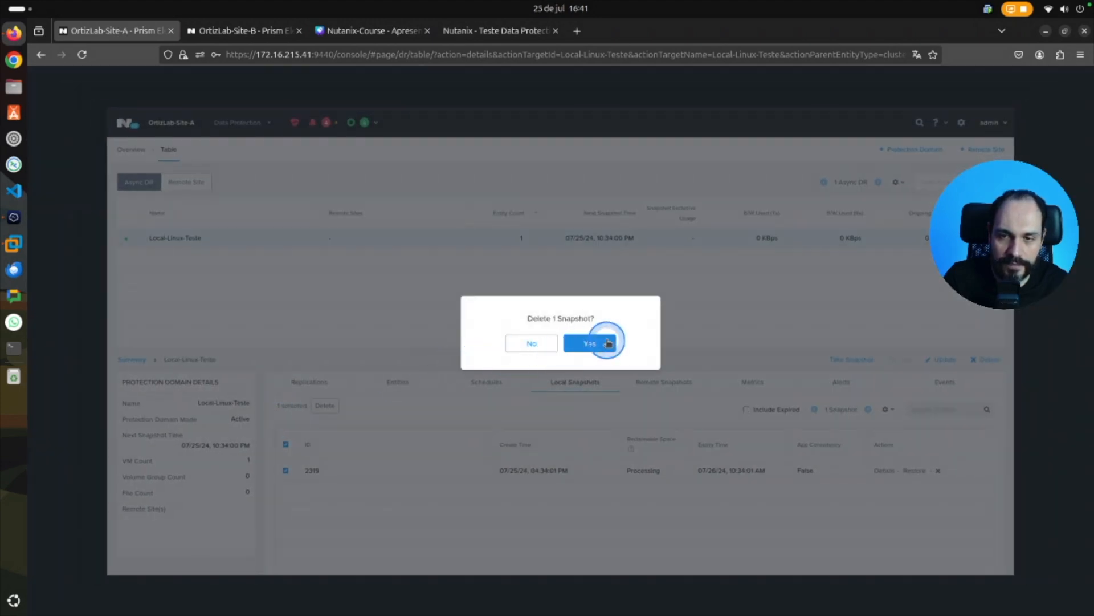
pyautogui.click(601, 342)
# Remove the hourly schedule from Local-Linux-Teste and delete the protection domain itself.
pyautogui.click(475, 387)
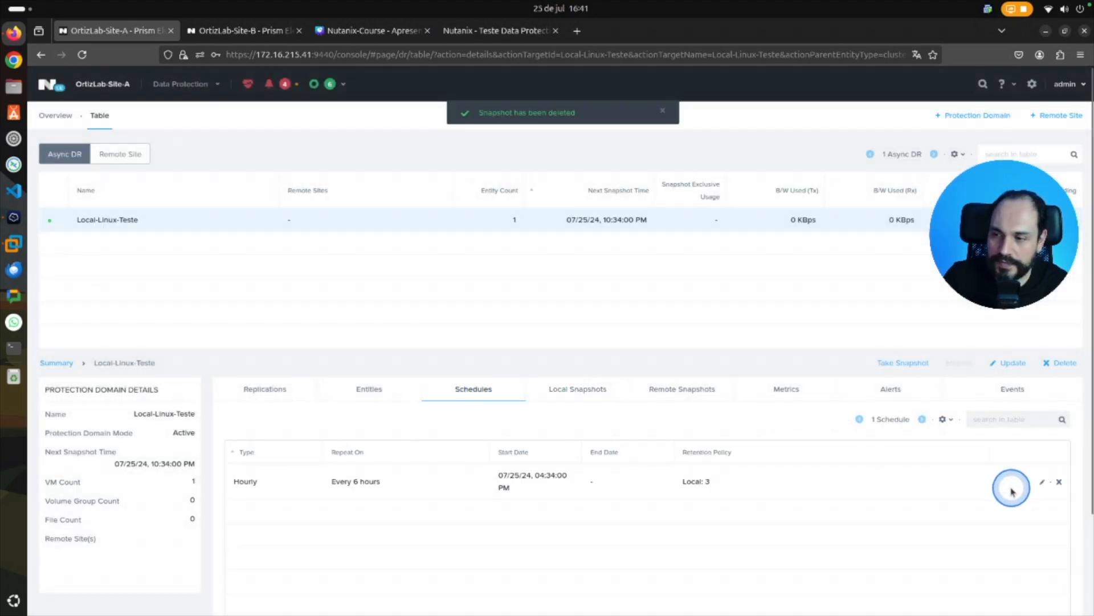
pyautogui.click(1059, 481)
pyautogui.click(587, 343)
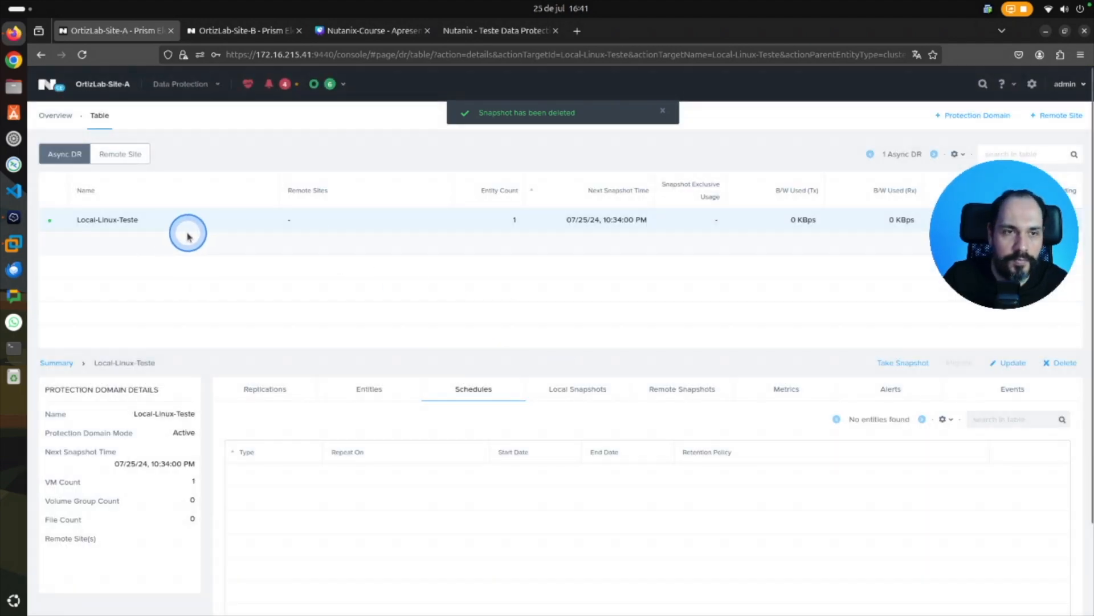
pyautogui.rightClick(153, 225)
pyautogui.click(193, 319)
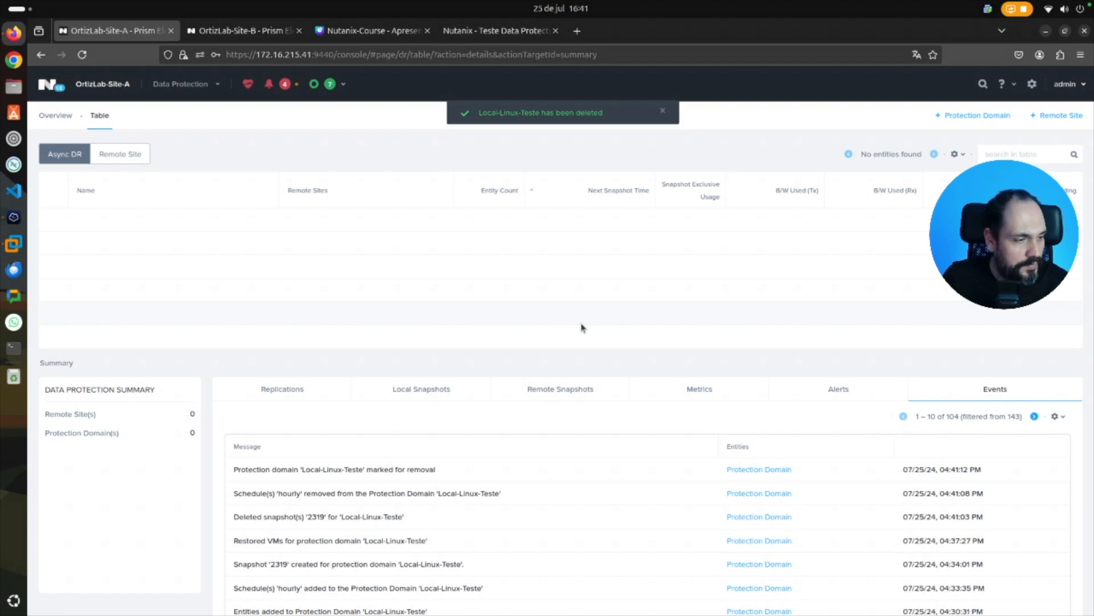
# Check the remote site item in the Canva lab list, and view the data protection pages of OrtizLab-Site-A and OrtizLab-Site-B in Prism.
pyautogui.click(387, 31)
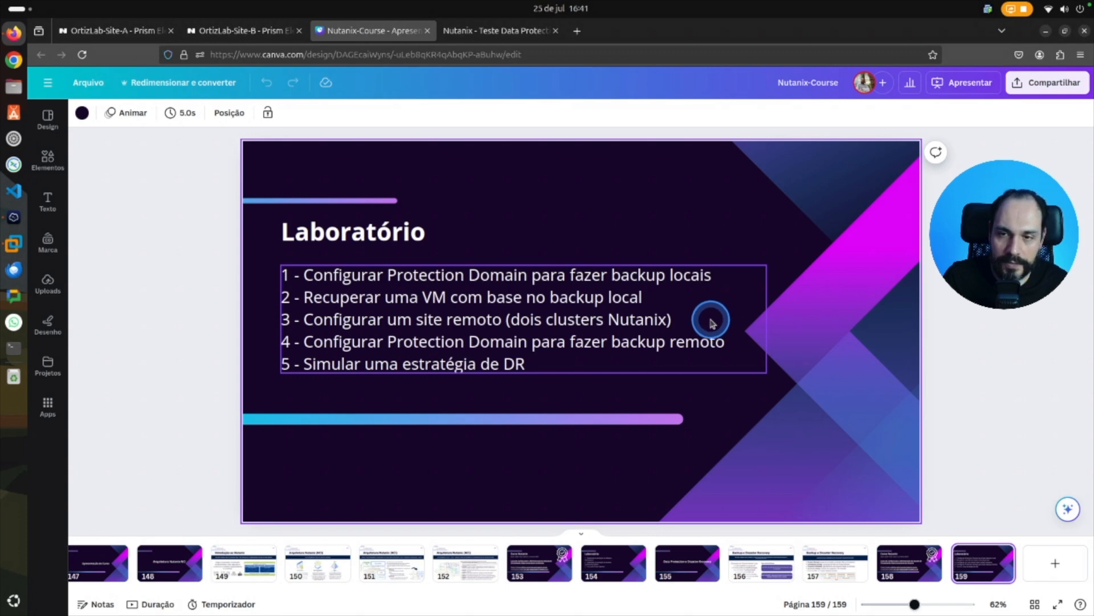
pyautogui.moveTo(677, 318); pyautogui.dragTo(687, 318)
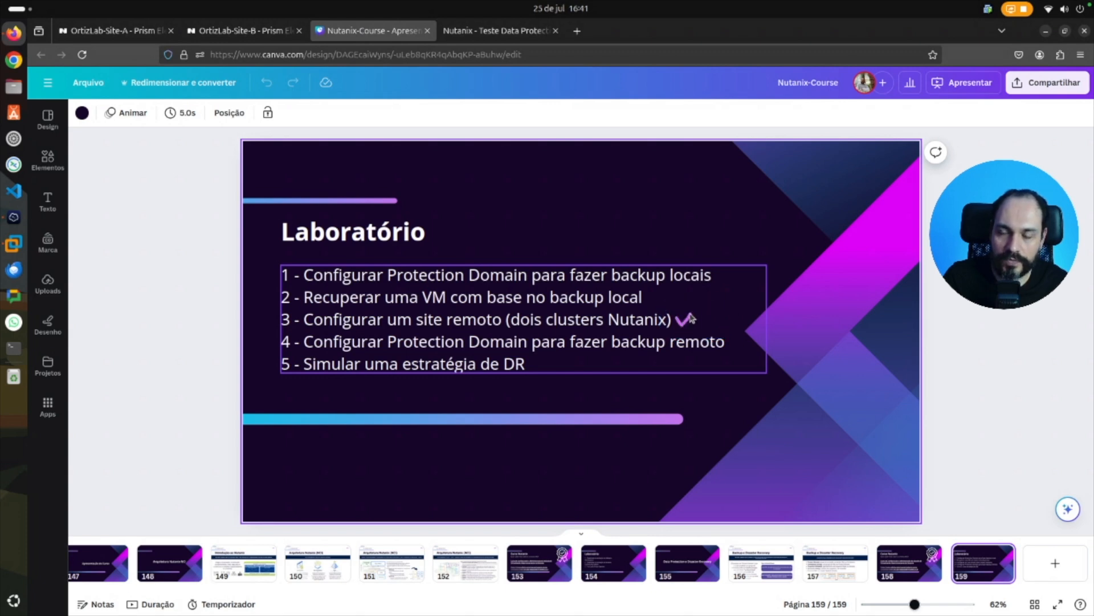
pyautogui.click(129, 31)
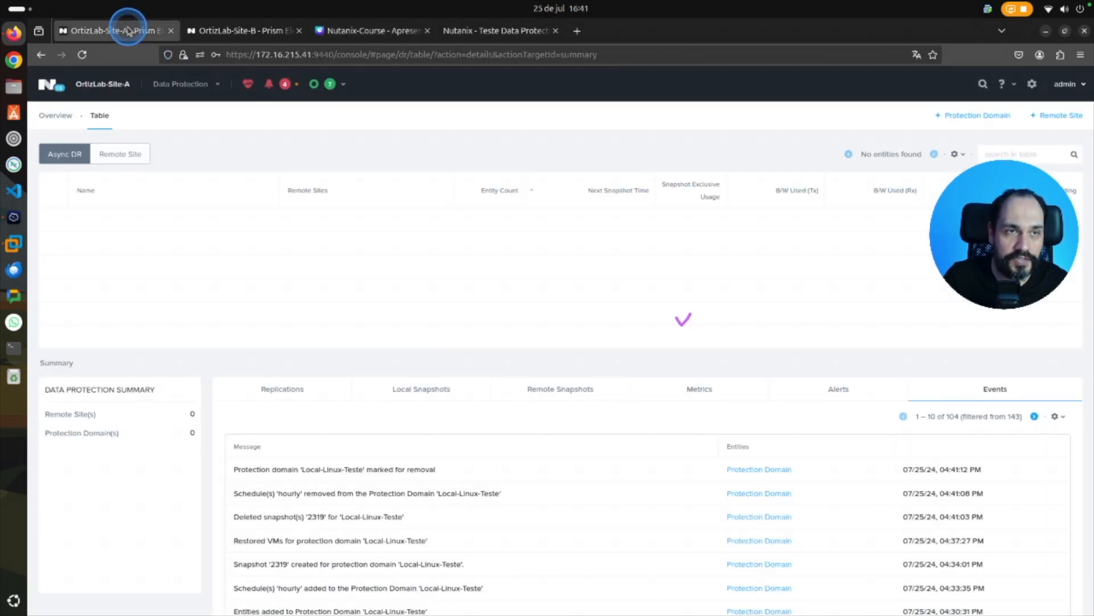
pyautogui.click(243, 33)
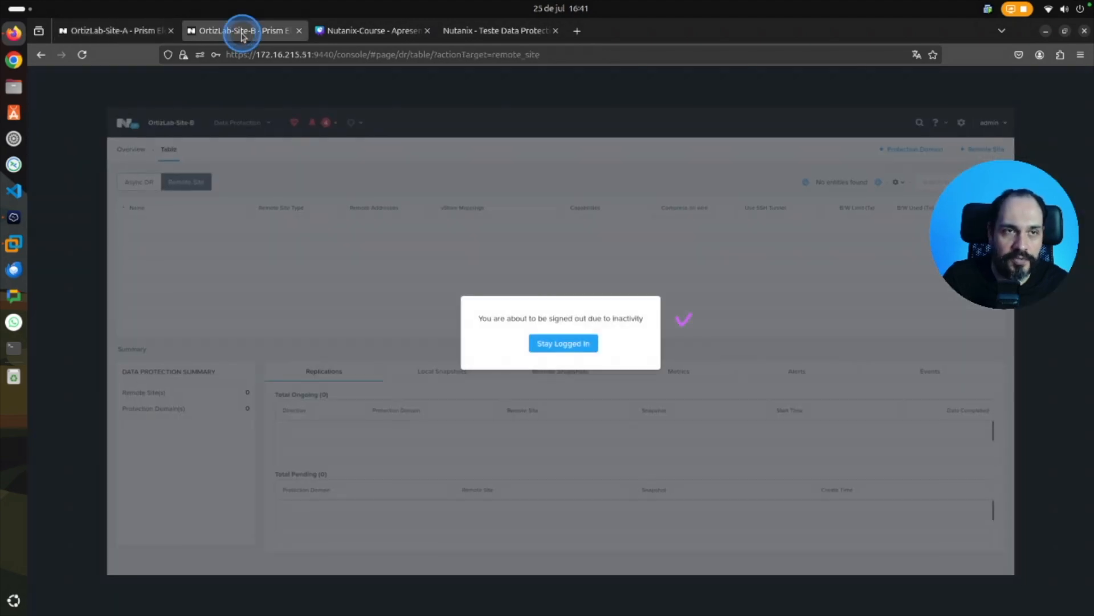
pyautogui.click(564, 342)
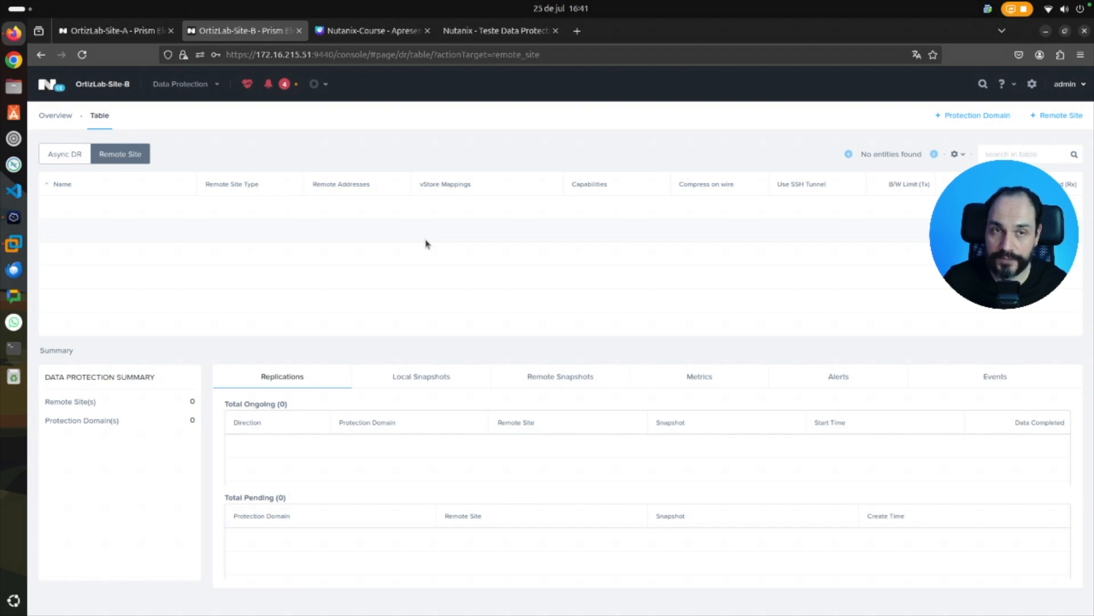
# Switch to the remote site list of OrtizLab-Site-A and start adding a physical cluster as a remote site.
pyautogui.click(147, 32)
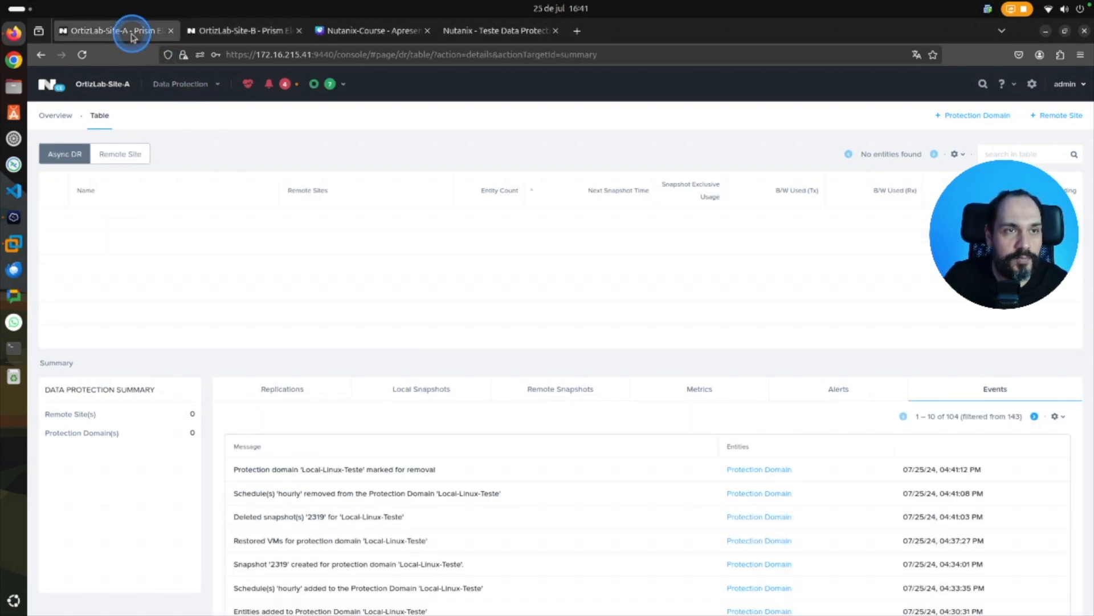
pyautogui.click(143, 147)
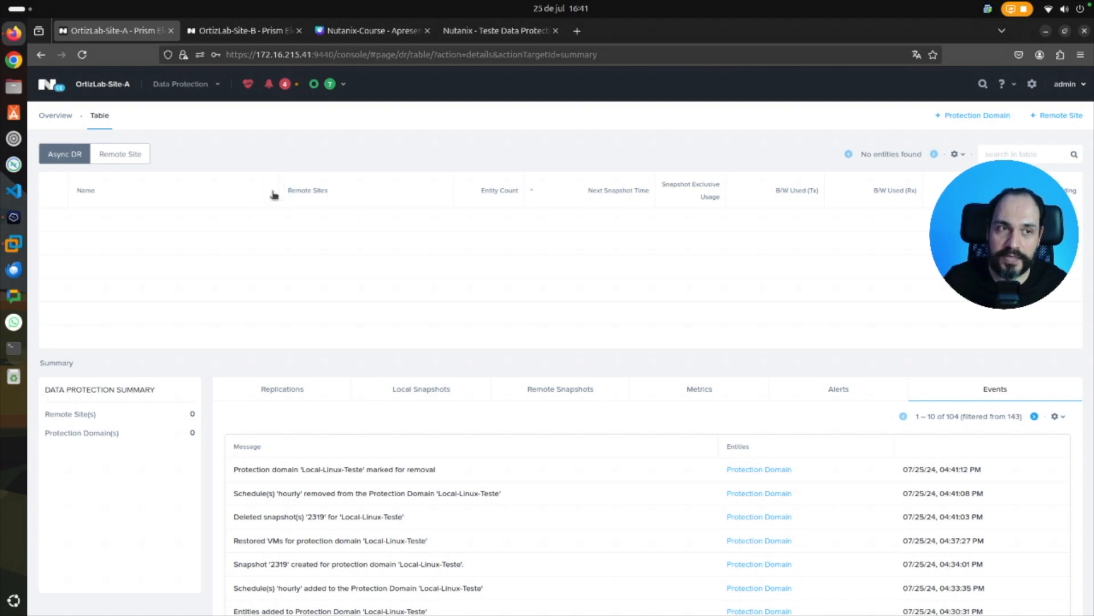
pyautogui.click(120, 154)
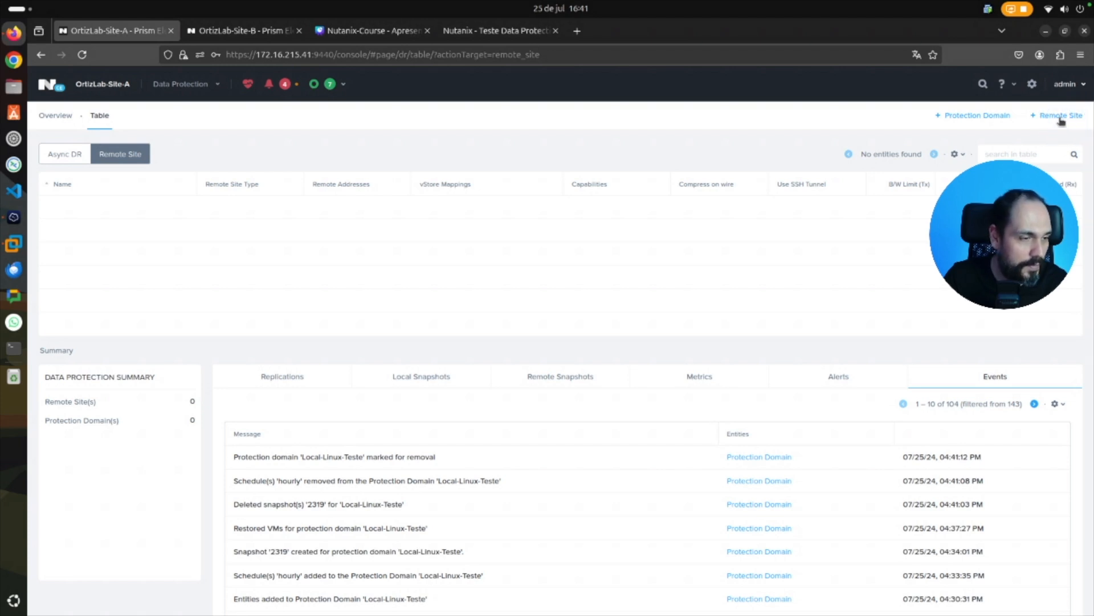
pyautogui.click(1060, 116)
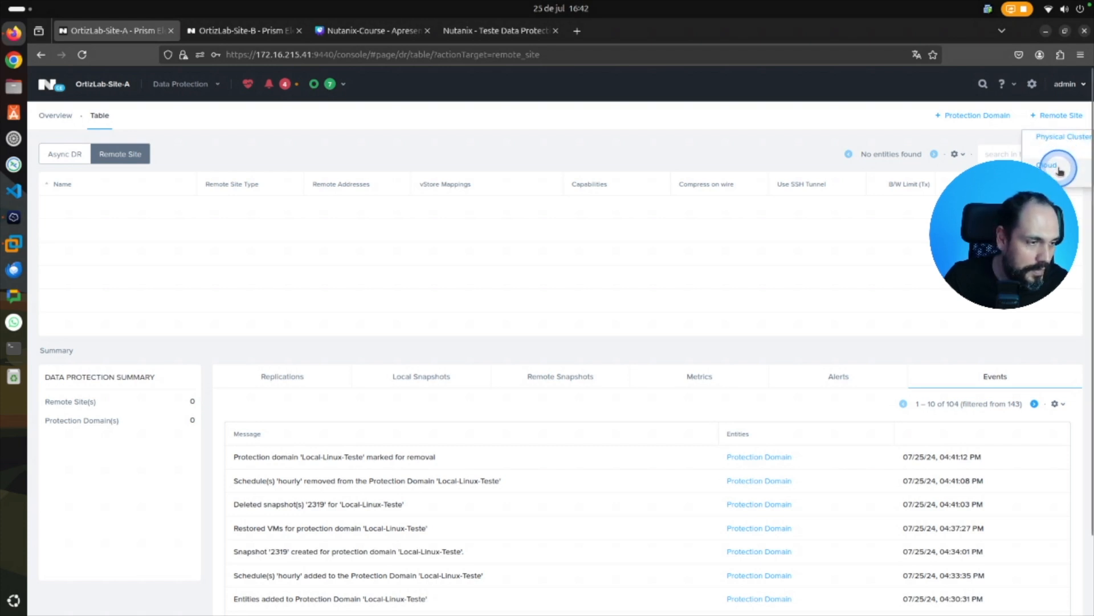
pyautogui.click(1063, 137)
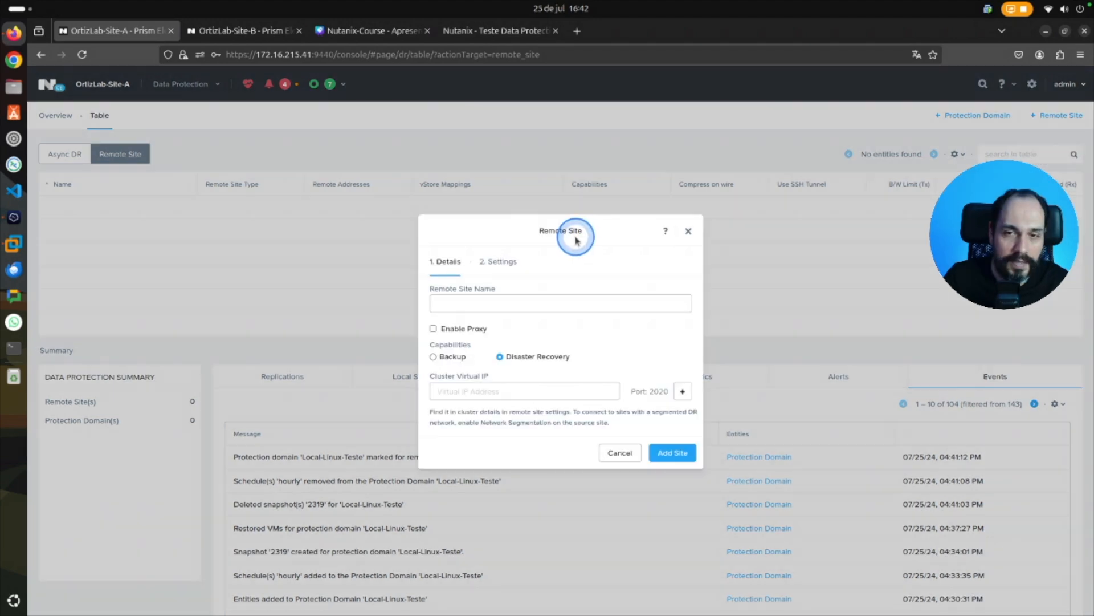
# Name the remote site OrtizLab-Site-B, set its cluster virtual IP to 172.16.215.51, and add the site.
pyautogui.moveTo(542, 229); pyautogui.dragTo(579, 230)
pyautogui.click(478, 297)
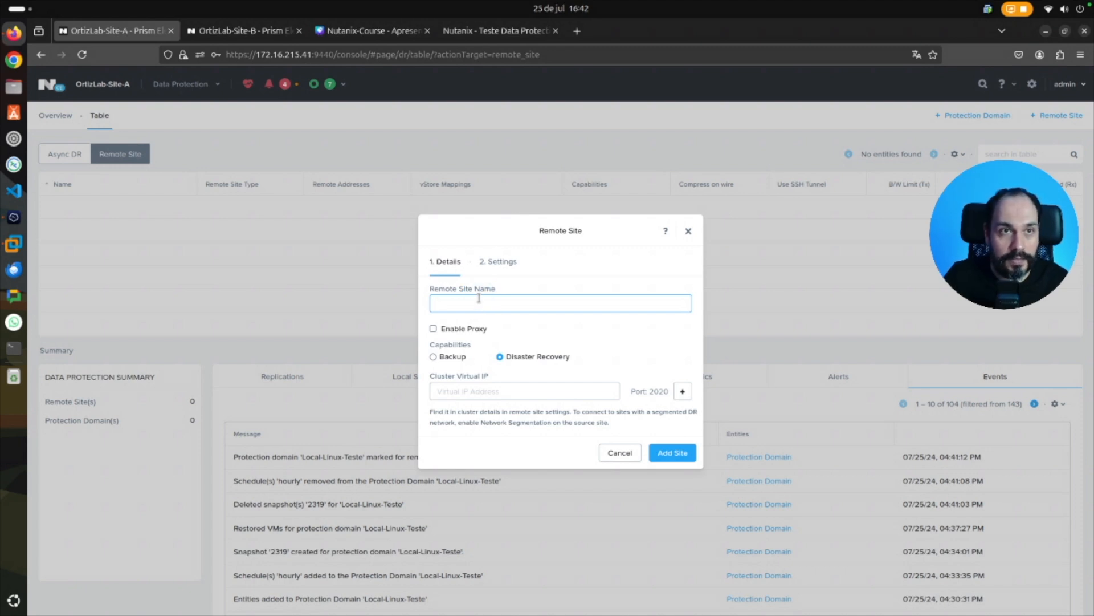
pyautogui.click(479, 297)
pyautogui.write('Ortiz')
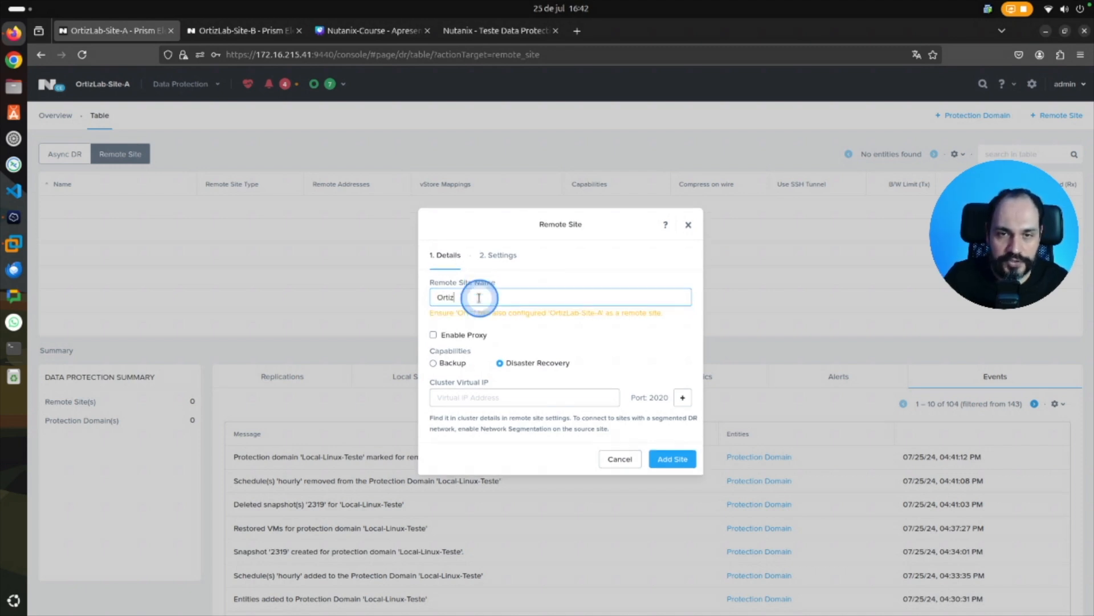
pyautogui.write('Lab-S')
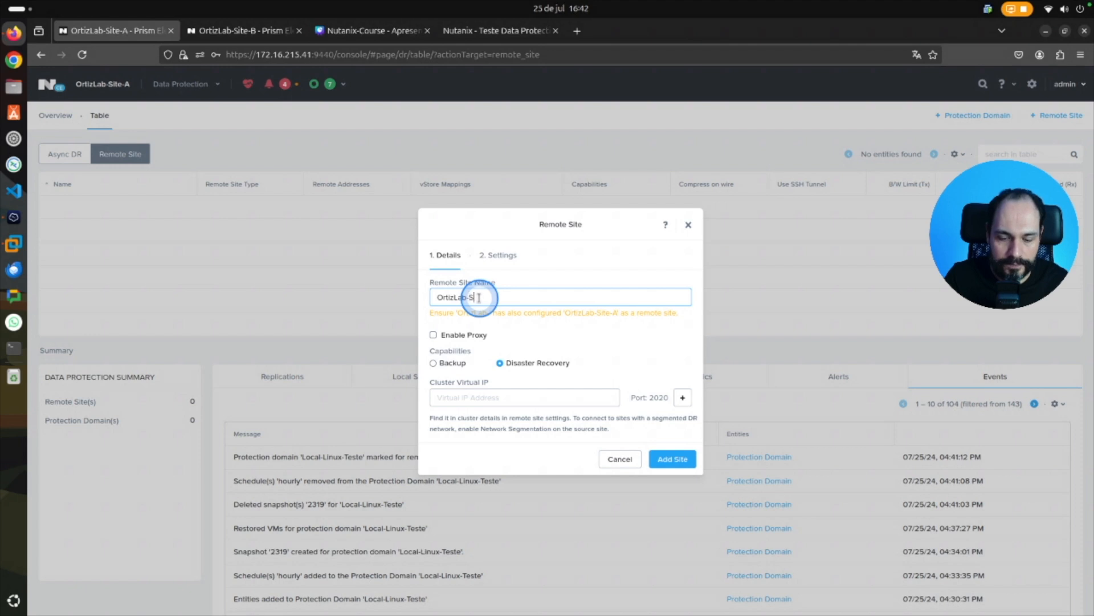
pyautogui.write('ite-B')
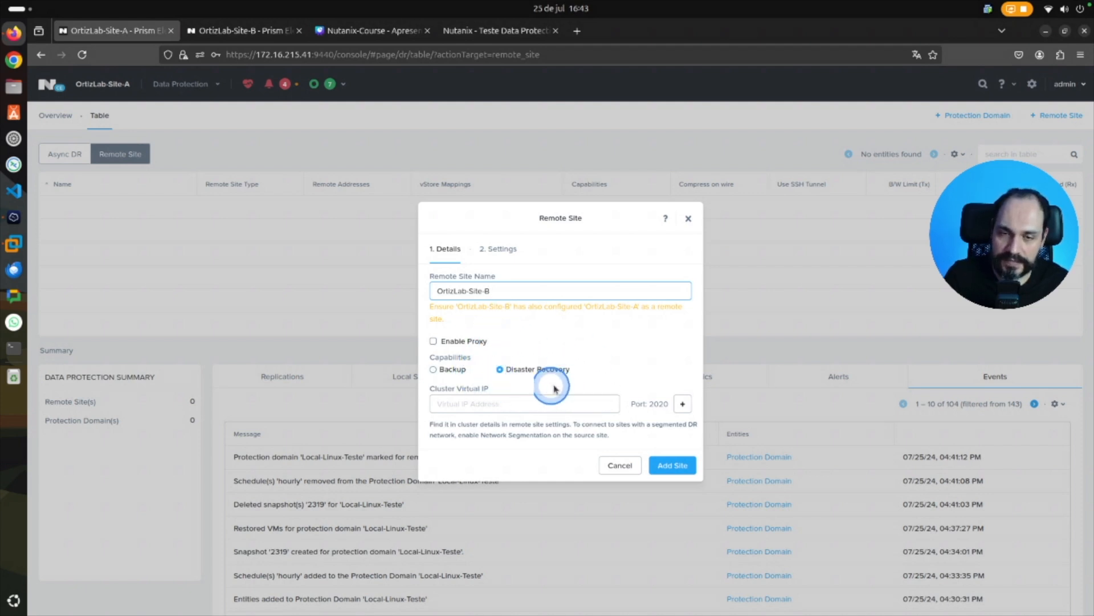
pyautogui.click(481, 403)
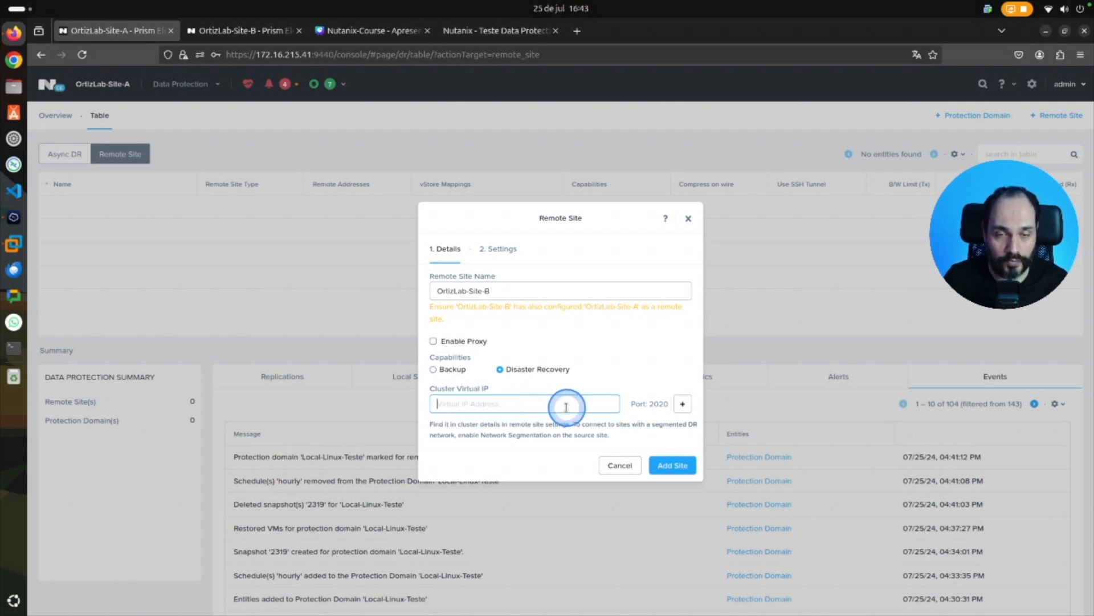
pyautogui.write('172.16.215.51')
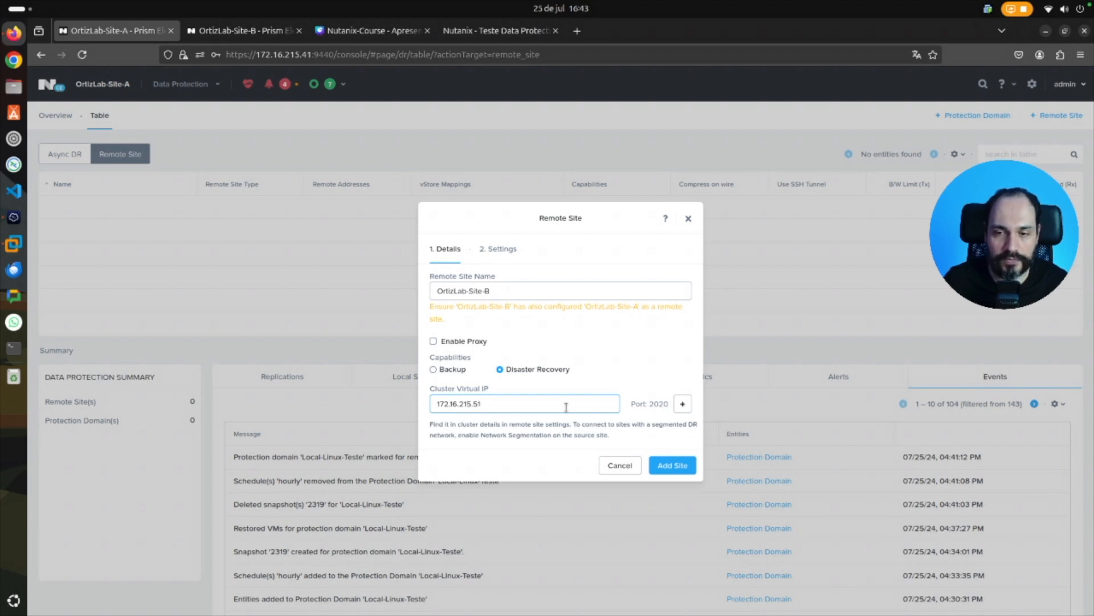
pyautogui.click(682, 467)
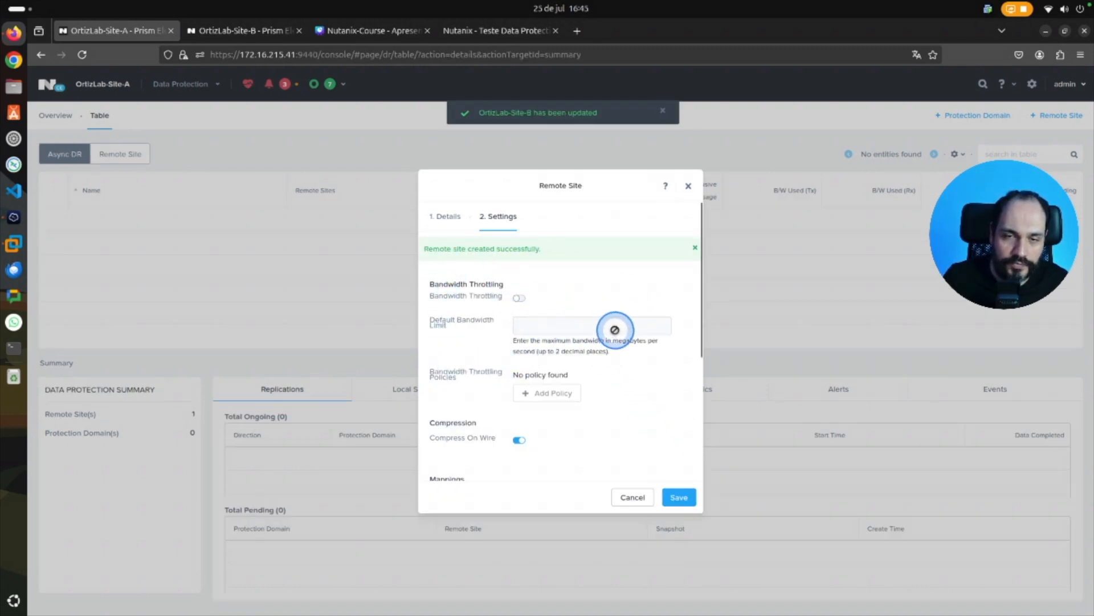
# Map the source network AHV: VM-Traffic to the destination network AHV: VM-Traffic for the OrtizLab-Site-B remote site.
pyautogui.moveTo(701, 312); pyautogui.dragTo(686, 422)
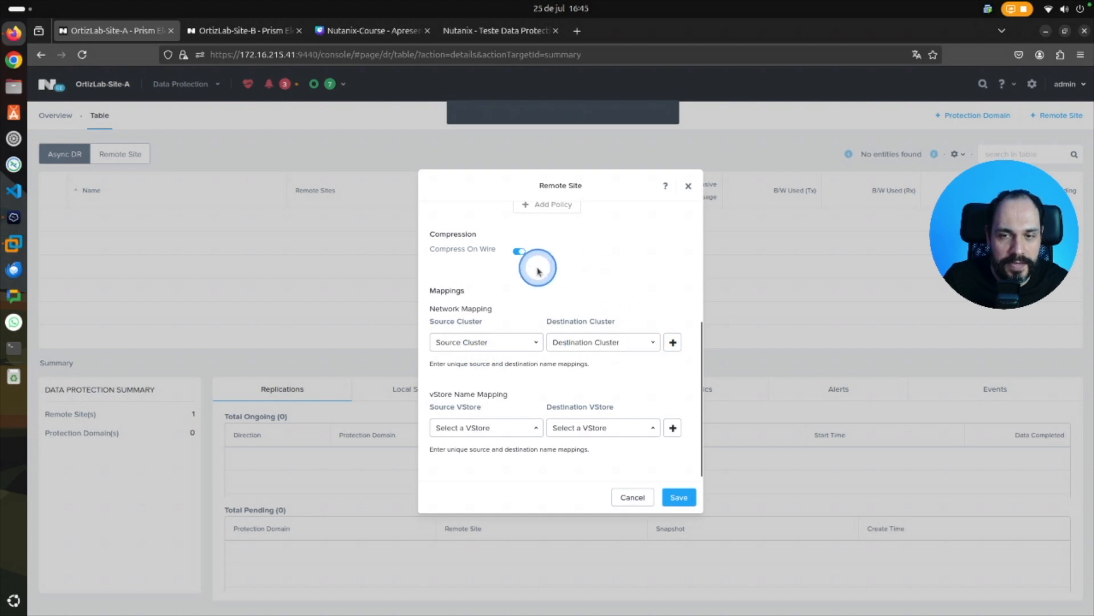
pyautogui.click(530, 344)
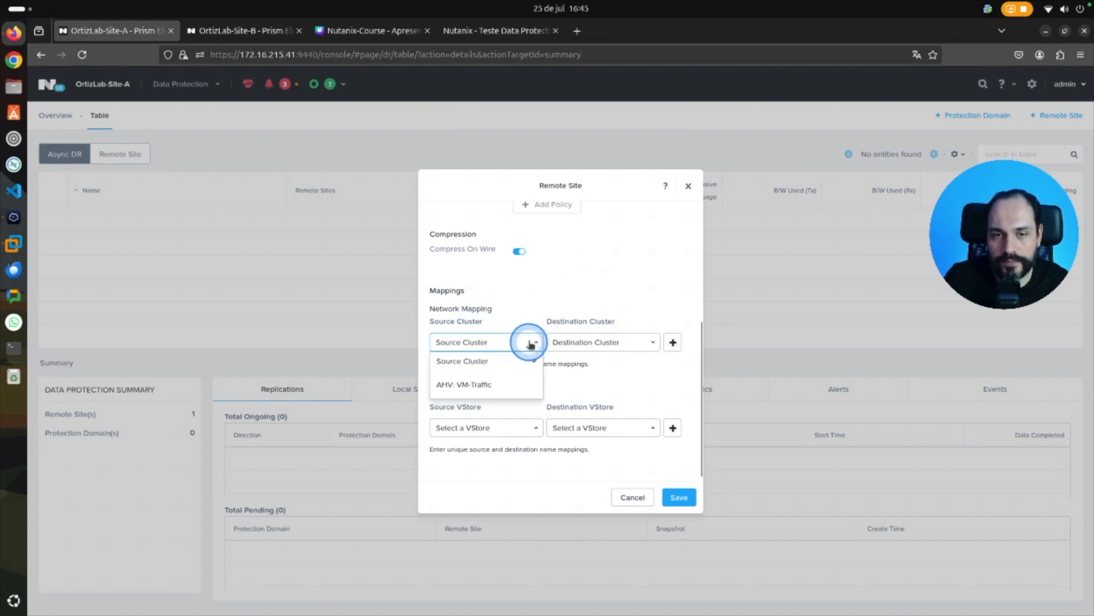
pyautogui.click(485, 385)
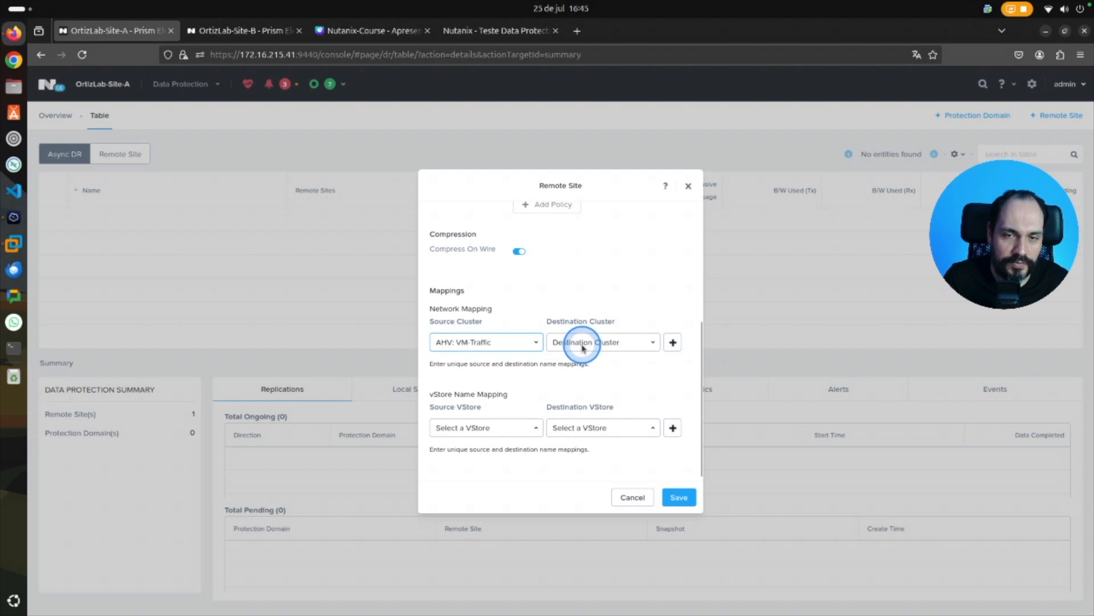
pyautogui.click(639, 342)
pyautogui.click(587, 383)
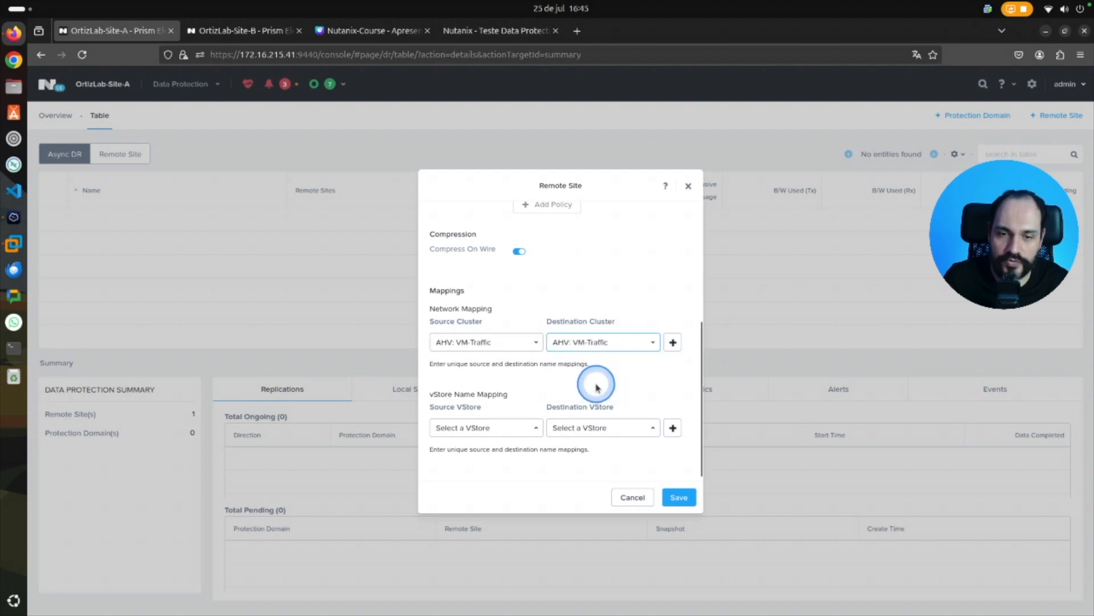
pyautogui.click(537, 431)
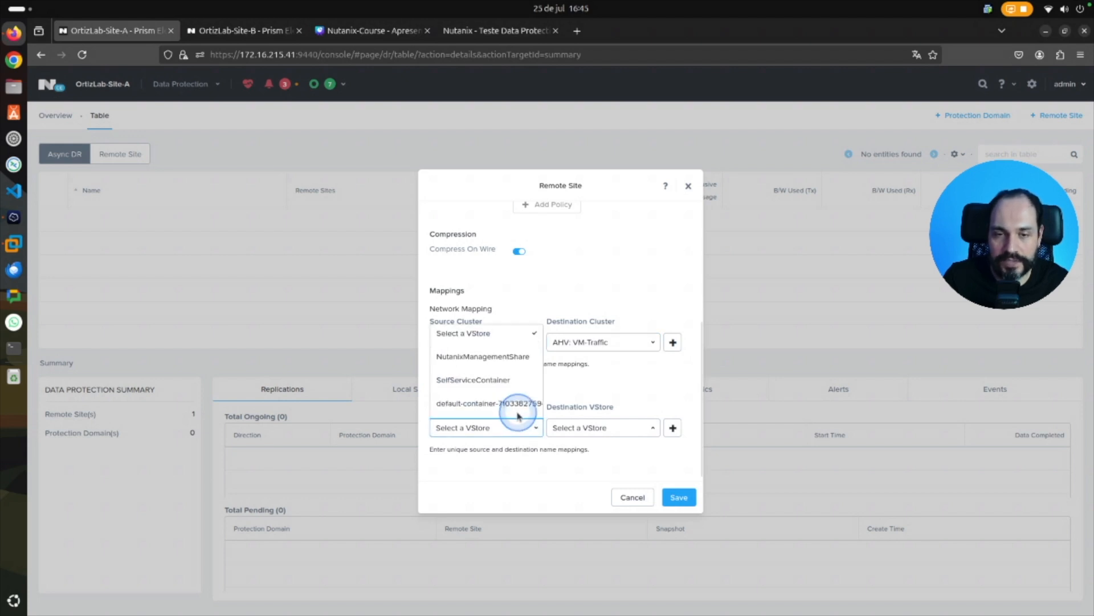
pyautogui.click(489, 405)
pyautogui.click(635, 429)
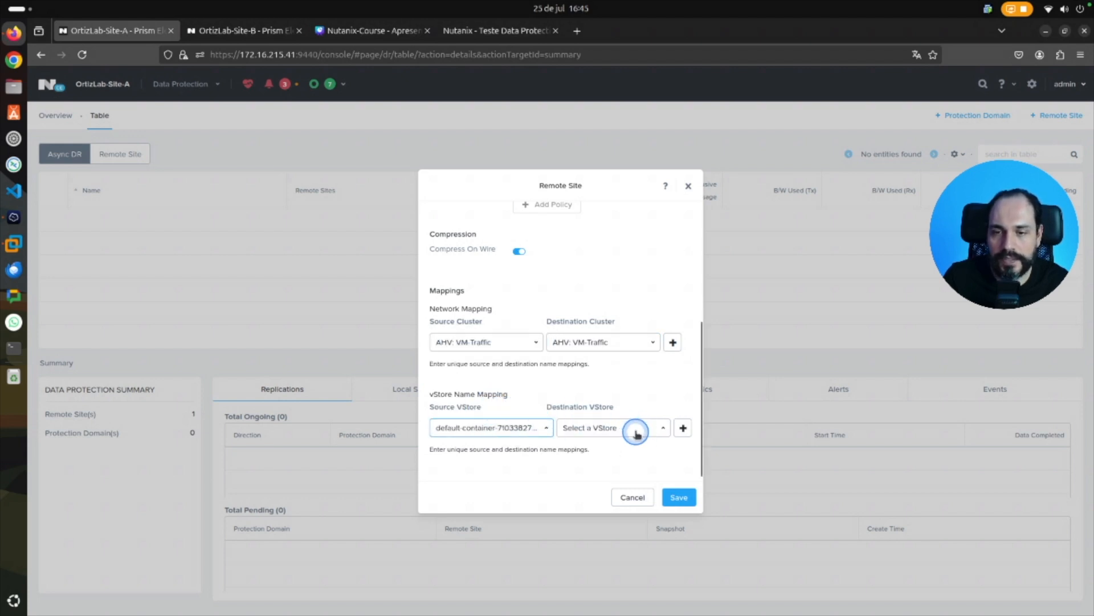
pyautogui.click(624, 392)
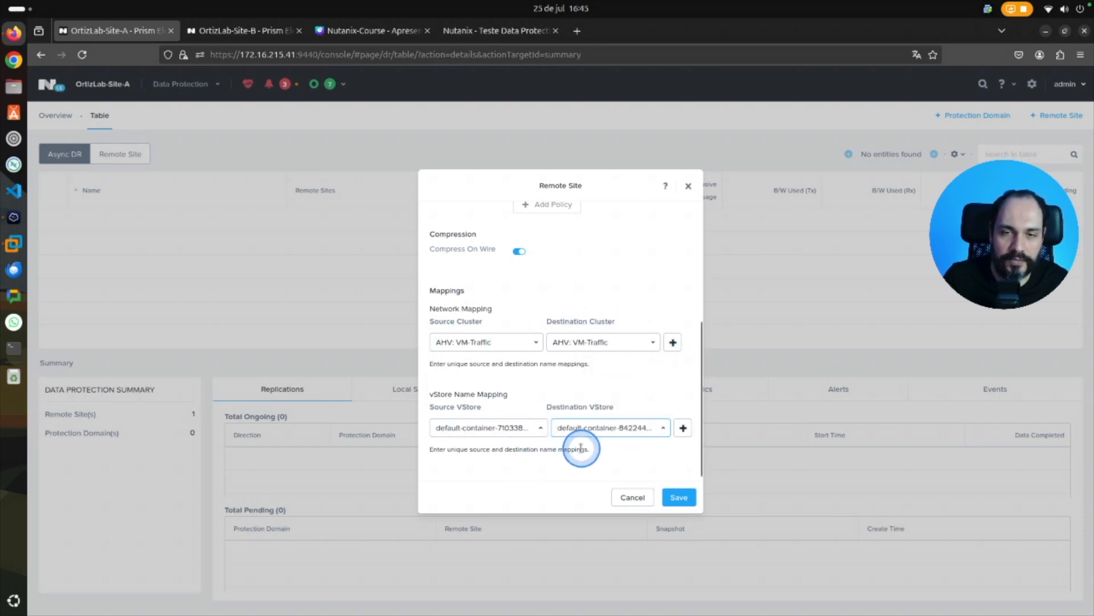
pyautogui.scroll(-1, 699, 422)
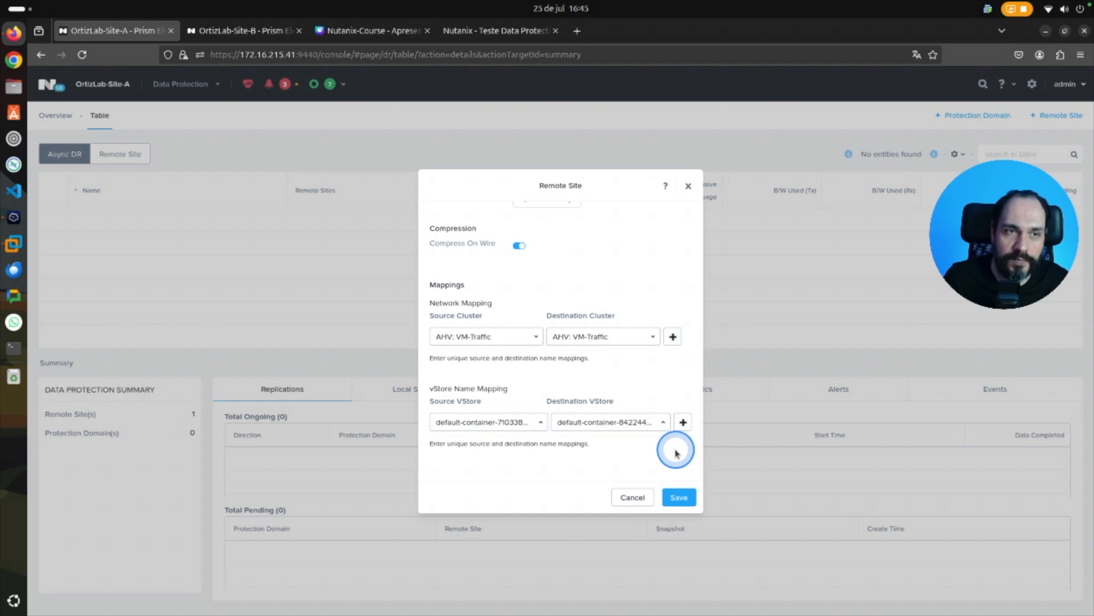
pyautogui.click(679, 497)
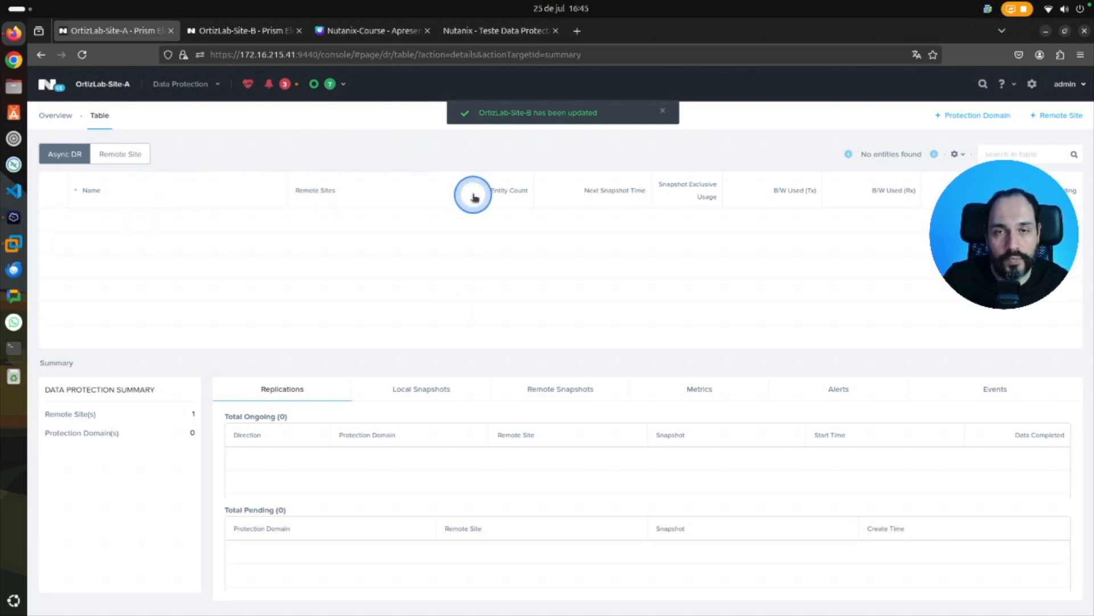
pyautogui.click(120, 154)
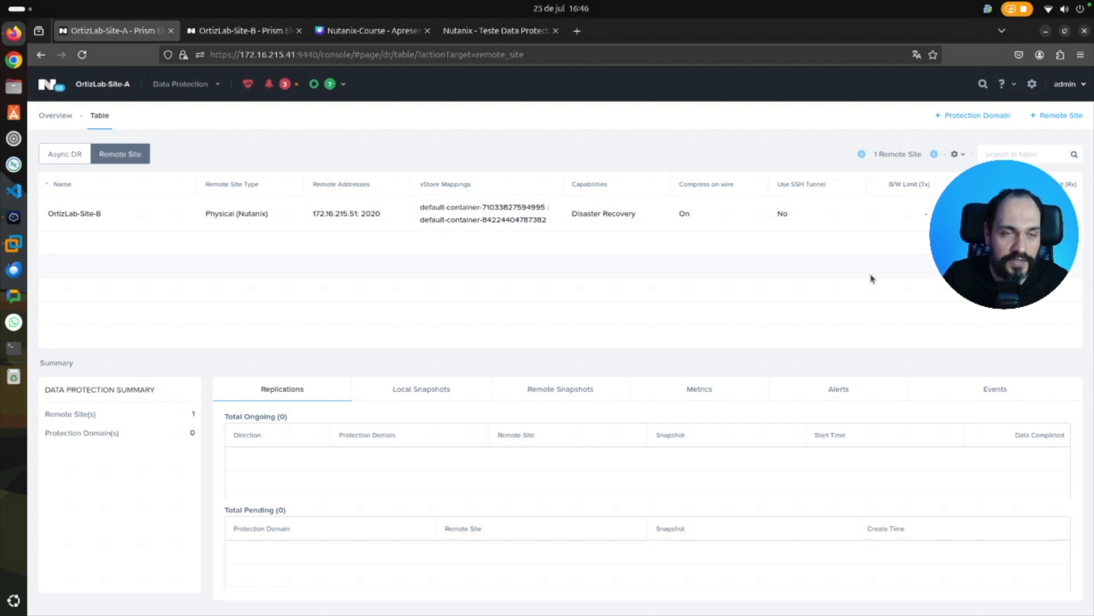
# On OrtizLab-Site-B, add a physical cluster remote site named OrtizLab-Site-A with cluster virtual IP 172.16.215.41.
pyautogui.click(222, 32)
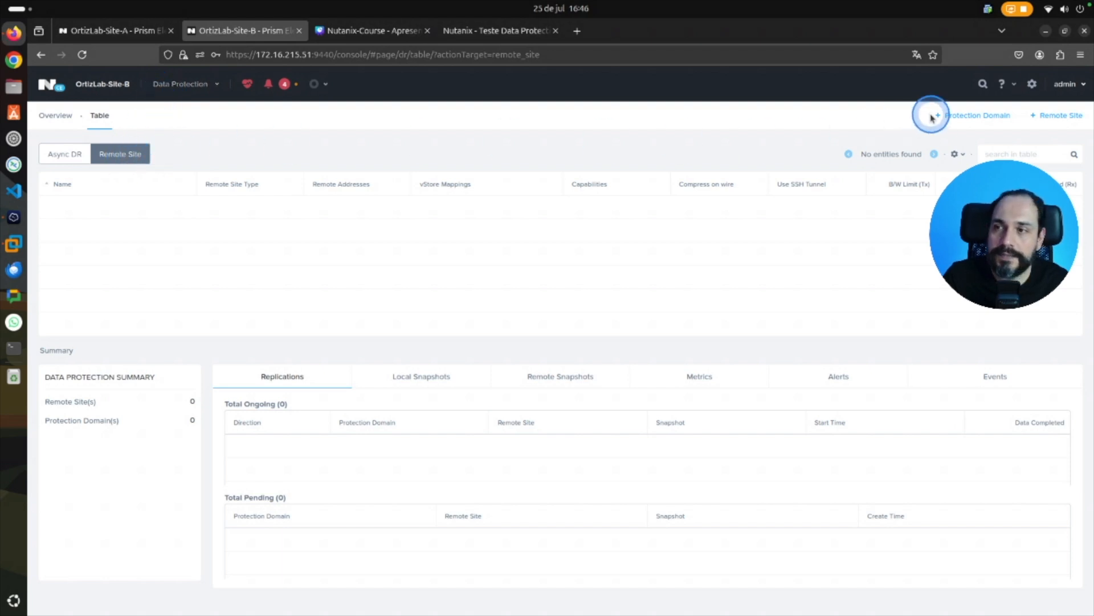
pyautogui.click(1065, 117)
pyautogui.click(1071, 140)
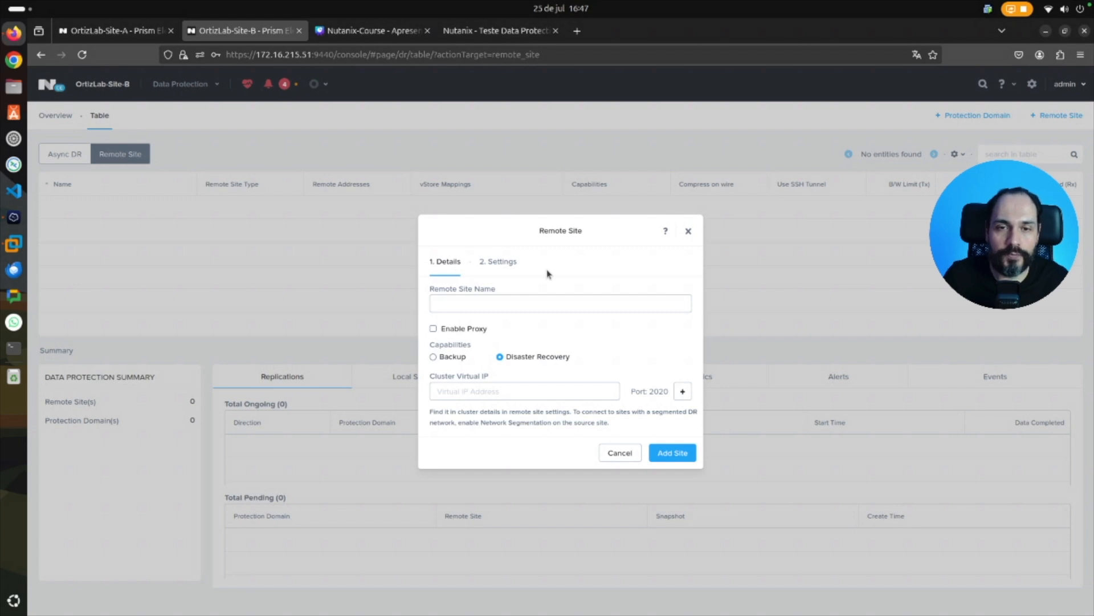
pyautogui.click(614, 295)
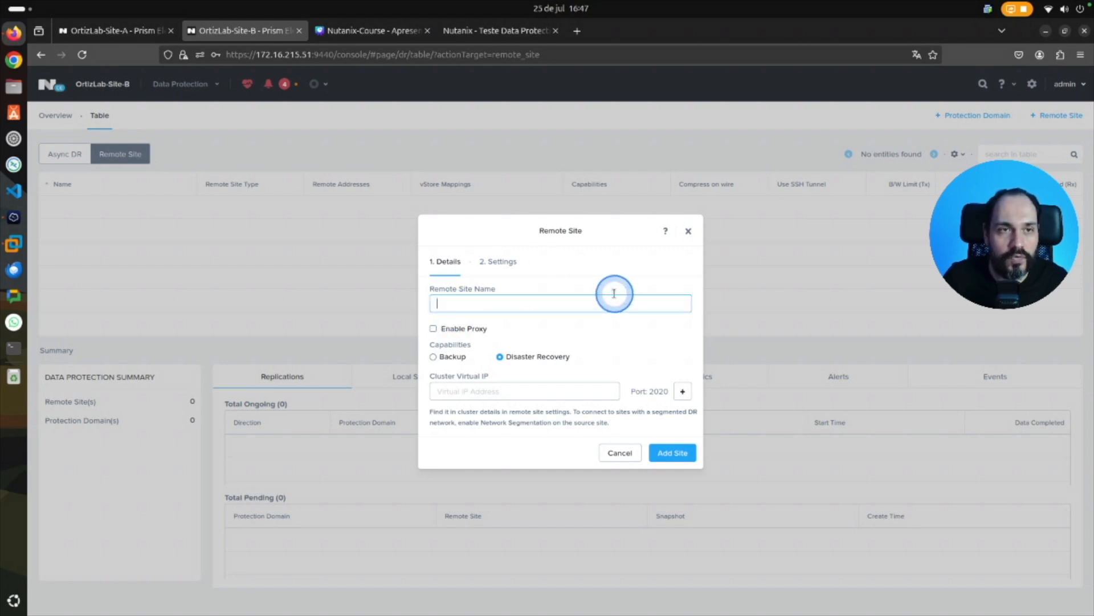
pyautogui.write('OrtizLab-S')
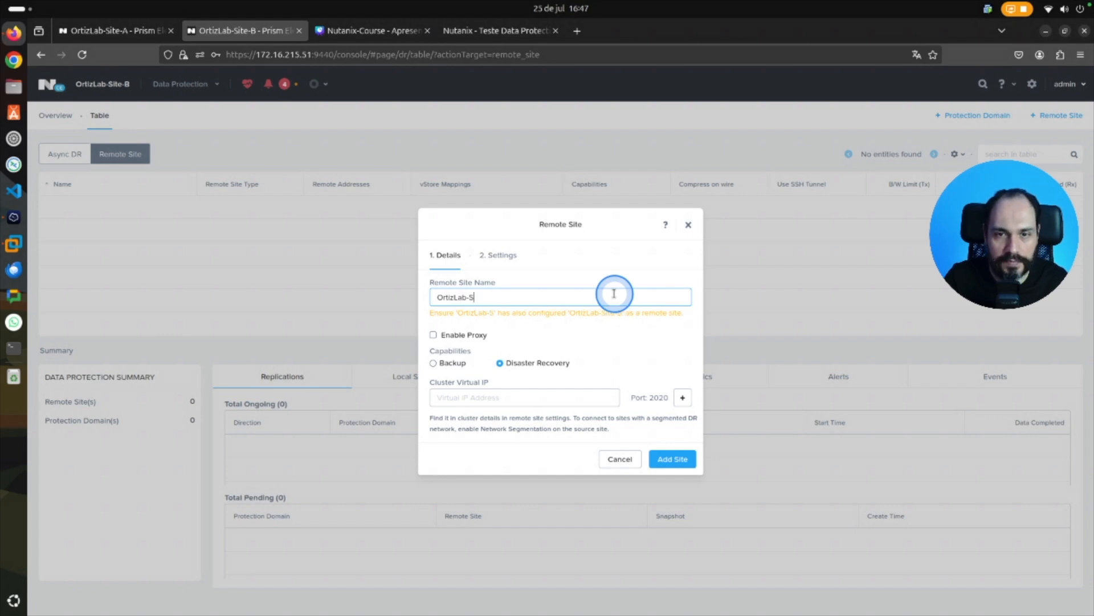
pyautogui.write('ite-A')
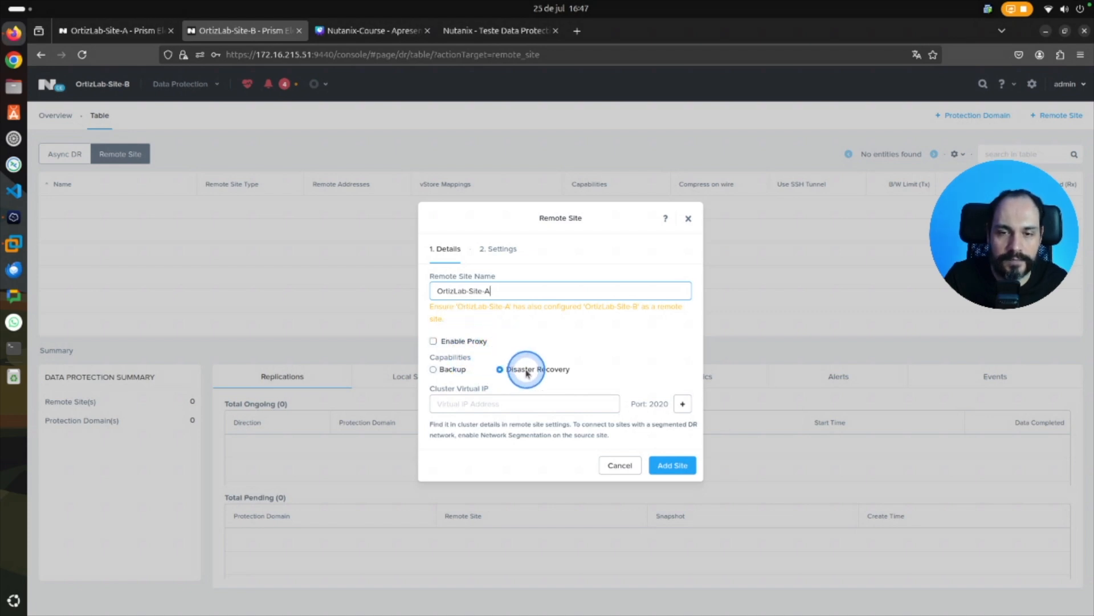
pyautogui.click(486, 404)
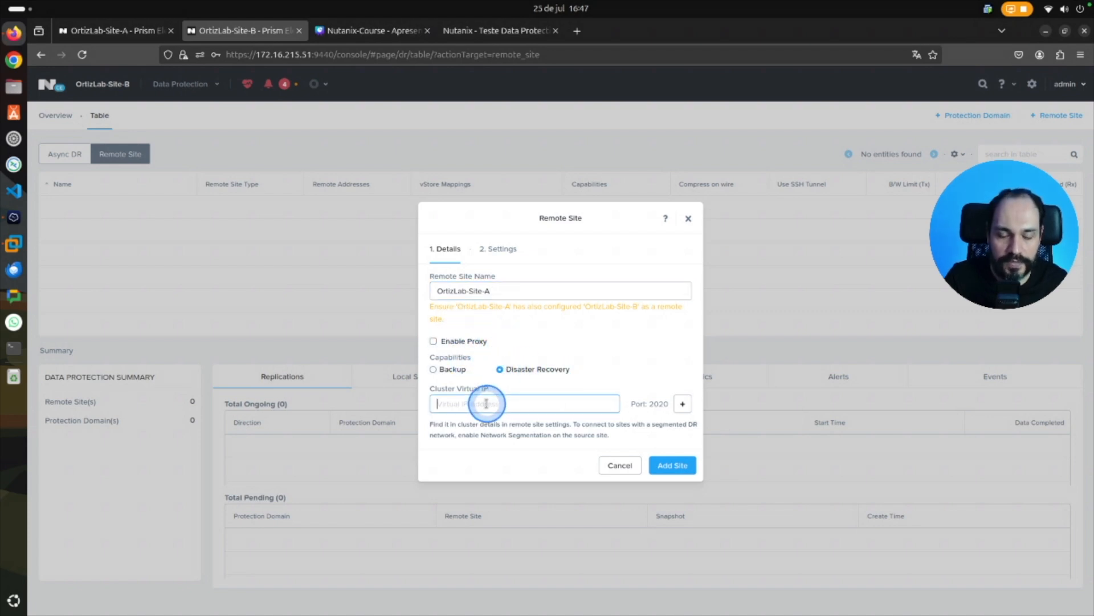
pyautogui.write('172.16.215.41')
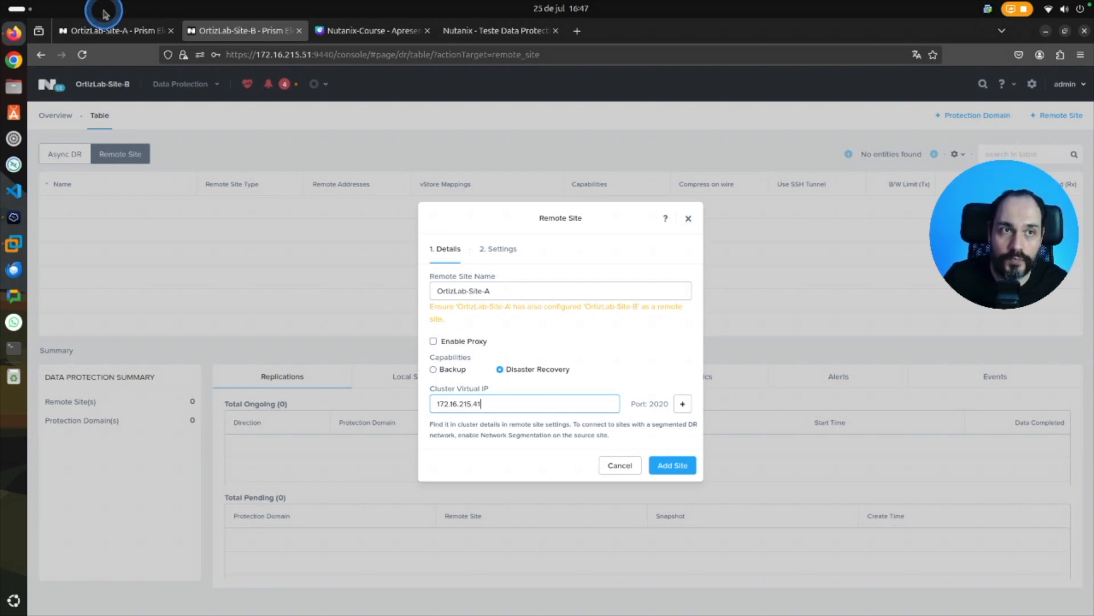
pyautogui.click(671, 466)
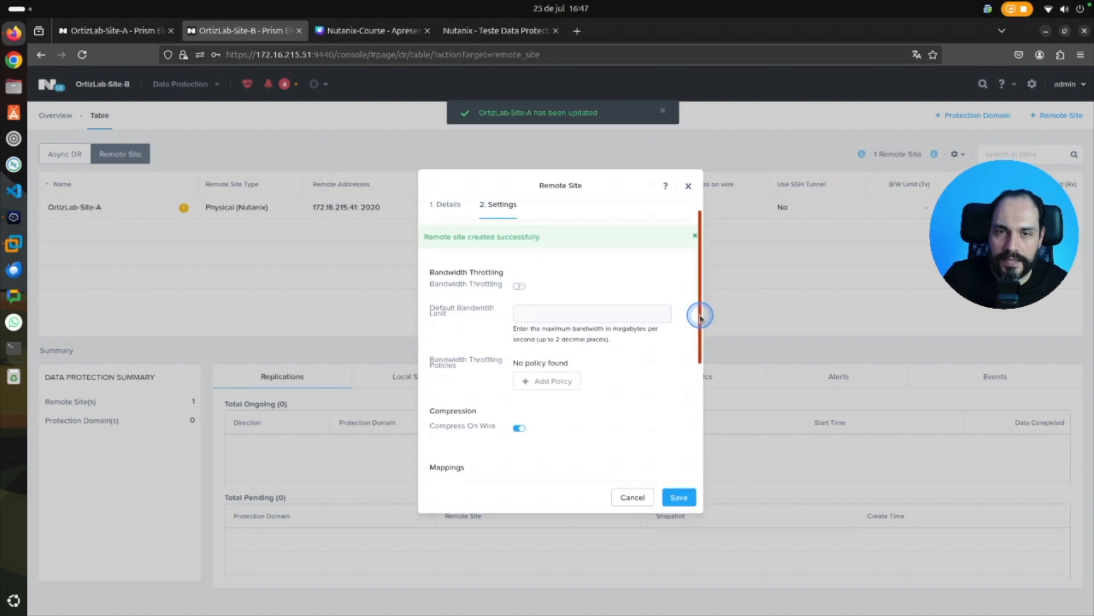
# Map the AHV: VM-Traffic network to AHV: VM-Traffic for the OrtizLab-Site-A remote site.
pyautogui.moveTo(699, 313); pyautogui.dragTo(692, 429)
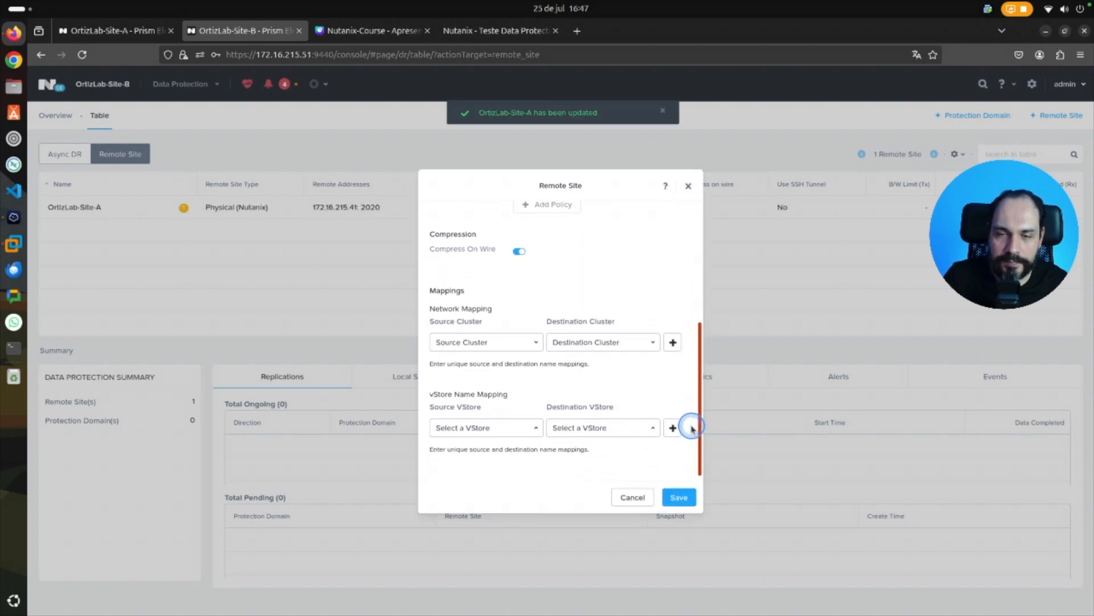
pyautogui.click(516, 345)
pyautogui.click(482, 383)
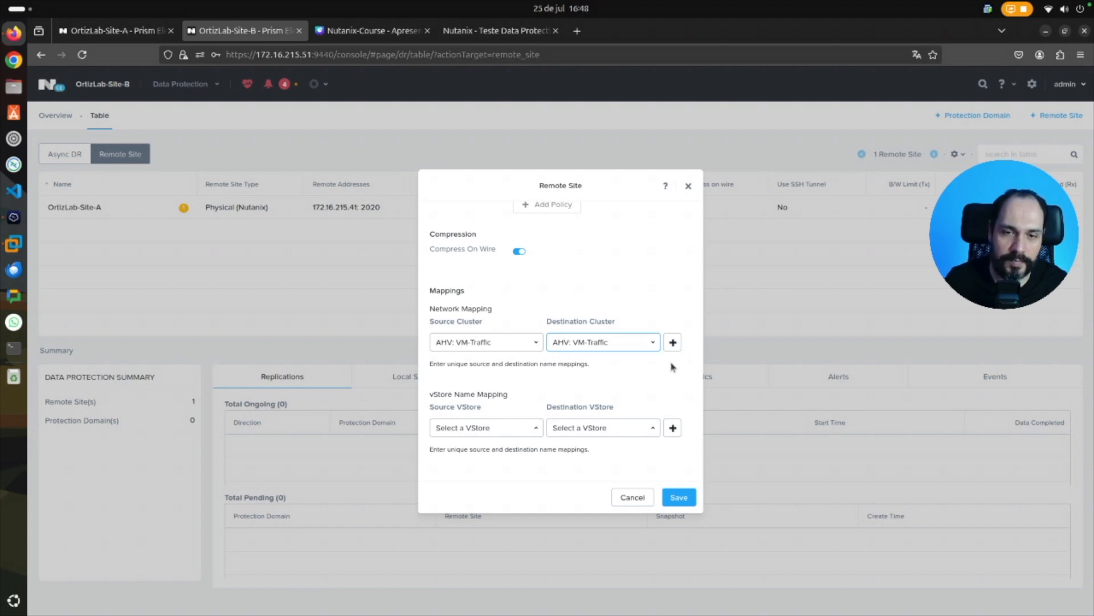
pyautogui.click(536, 428)
pyautogui.click(513, 403)
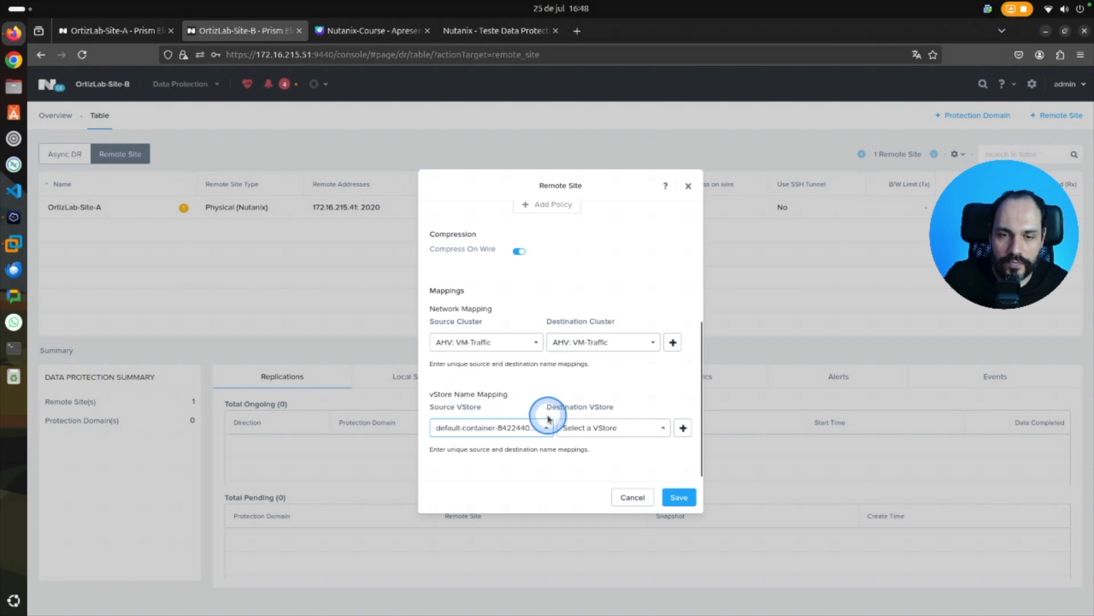
pyautogui.click(621, 433)
pyautogui.click(617, 356)
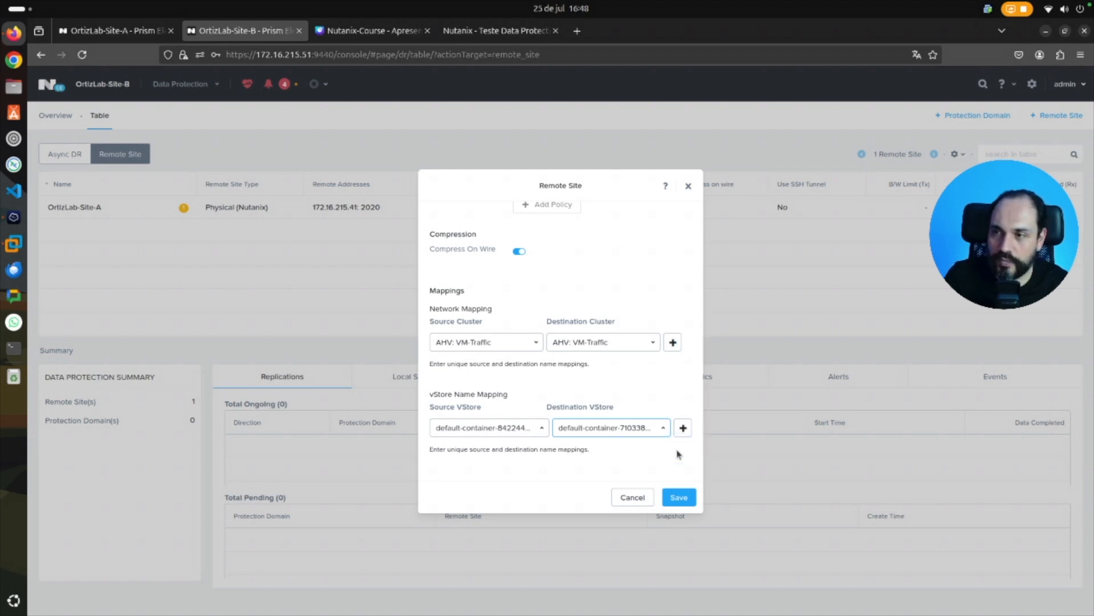
pyautogui.click(679, 497)
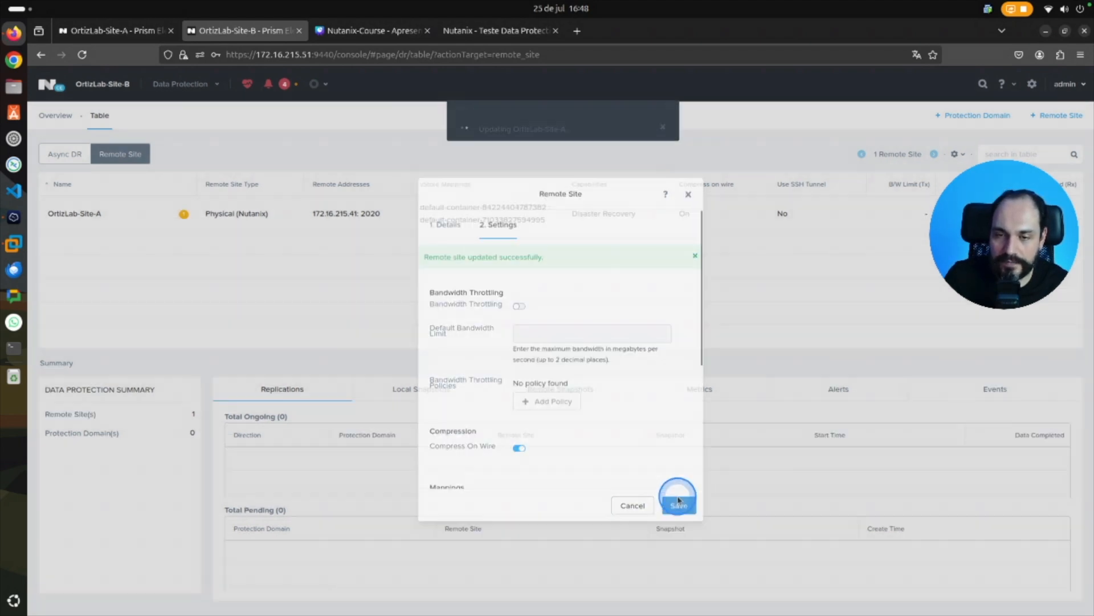
# On OrtizLab-Site-A, run a connection test to the OrtizLab-Site-B remote site.
pyautogui.click(349, 329)
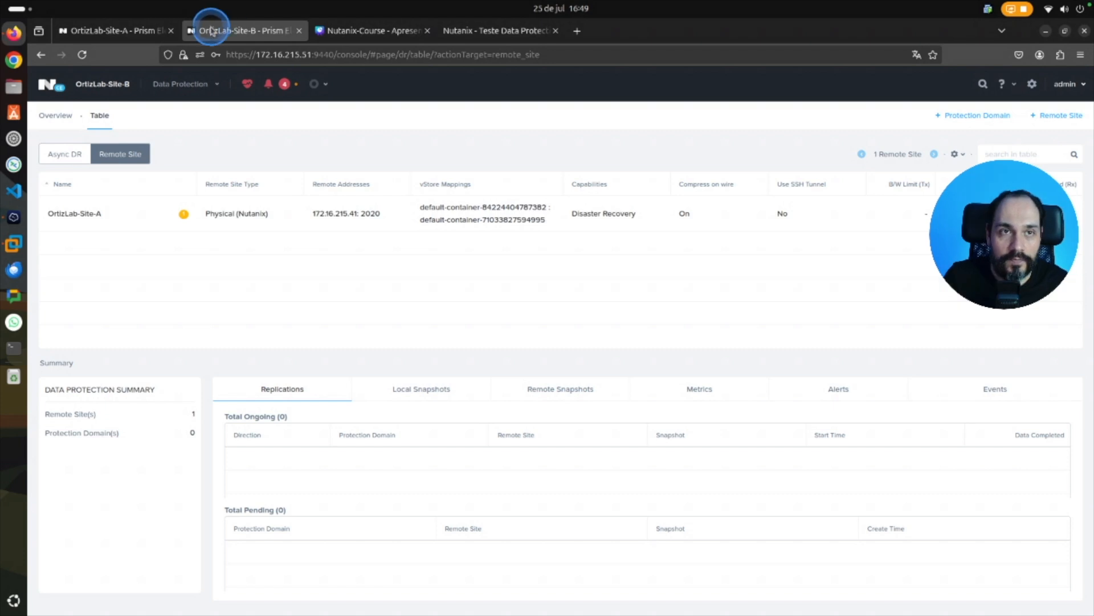
pyautogui.click(151, 30)
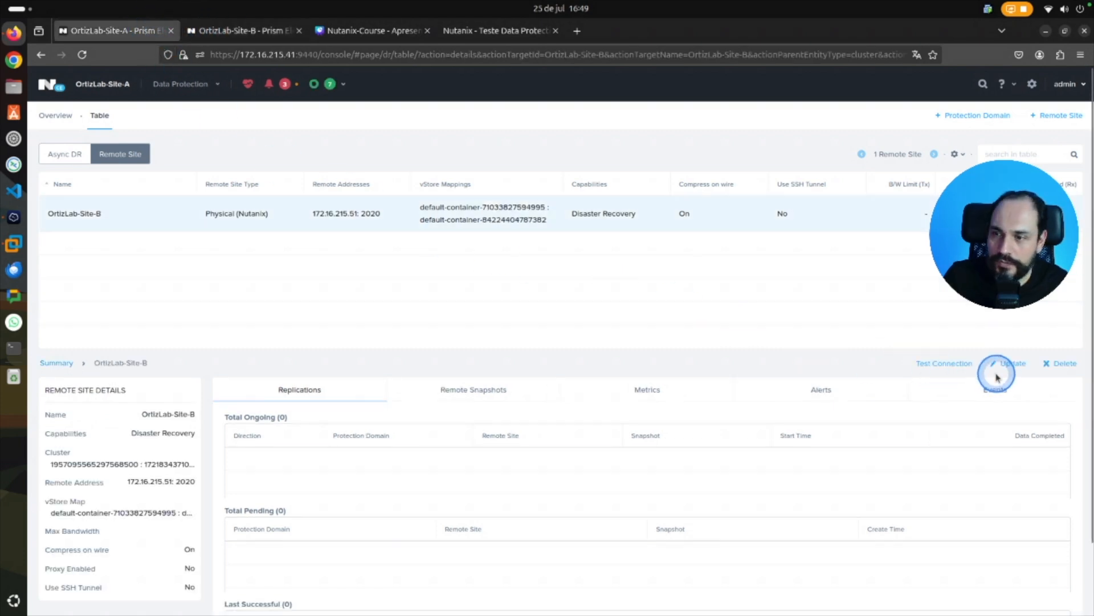
pyautogui.click(938, 364)
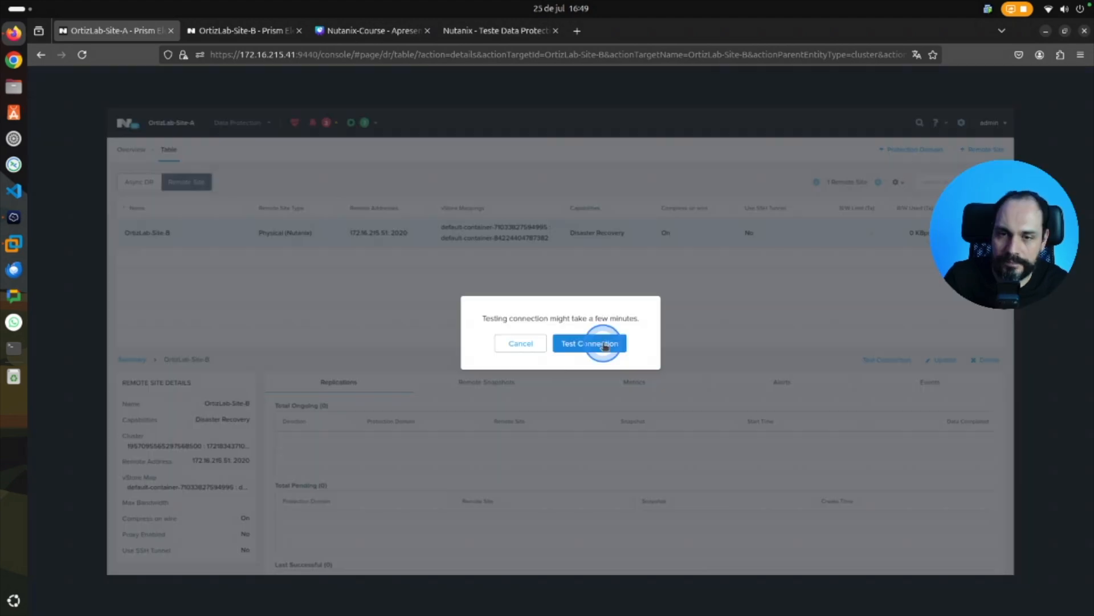
pyautogui.click(592, 342)
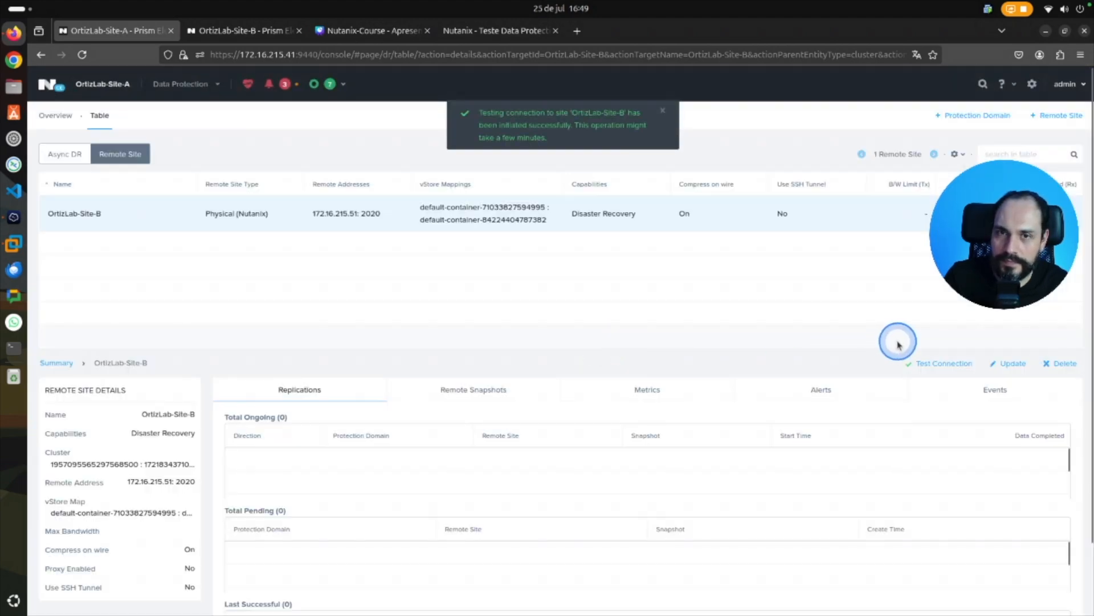
# On OrtizLab-Site-B, select the OrtizLab-Site-A remote site and run a connection test to it.
pyautogui.click(274, 32)
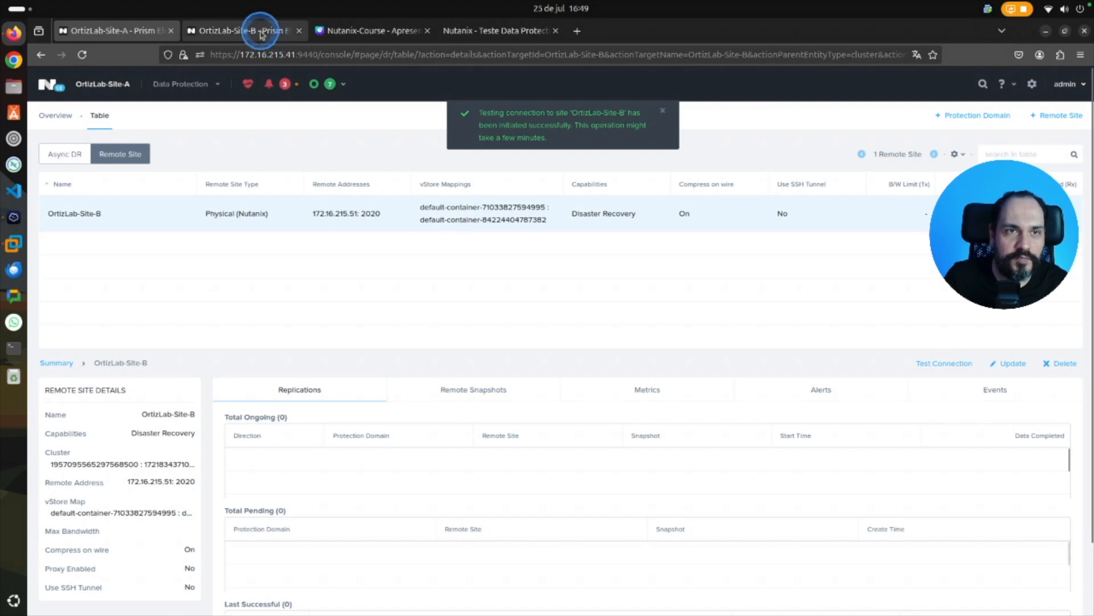
pyautogui.click(127, 213)
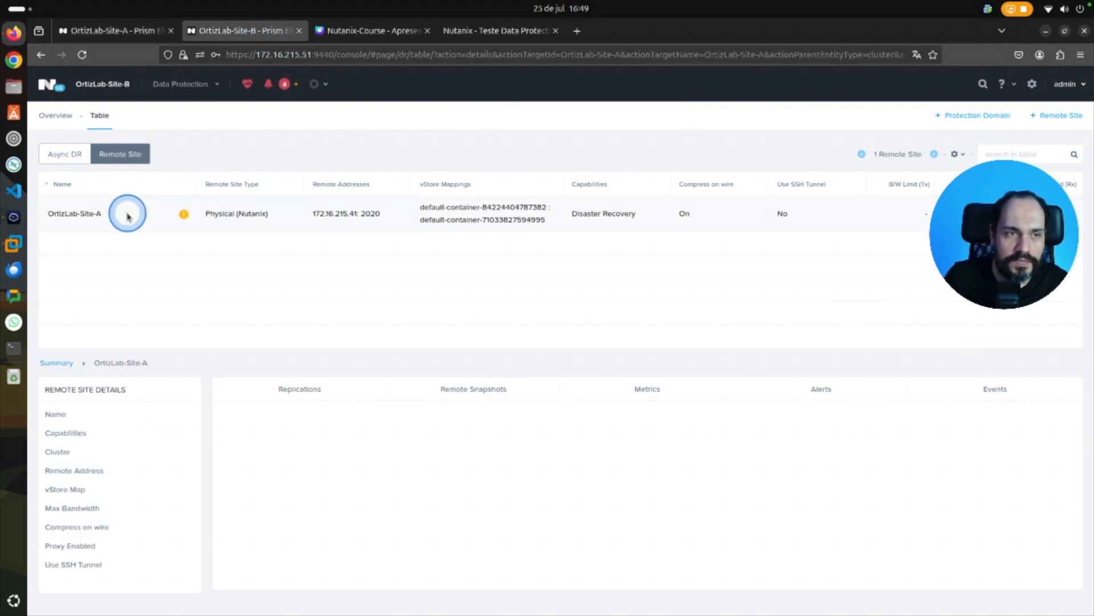
pyautogui.click(965, 363)
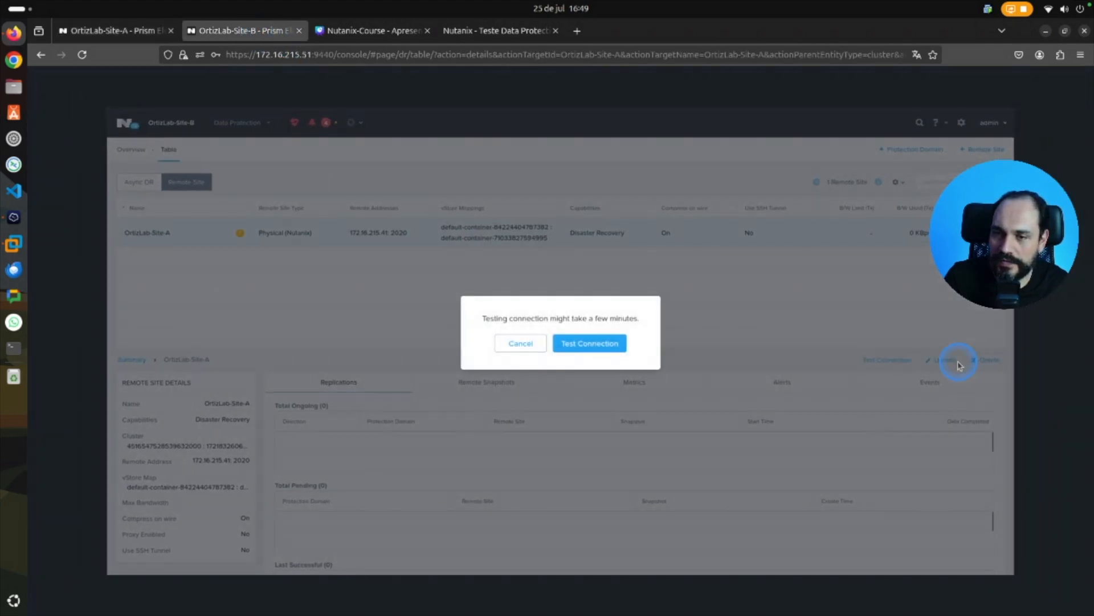
pyautogui.click(595, 342)
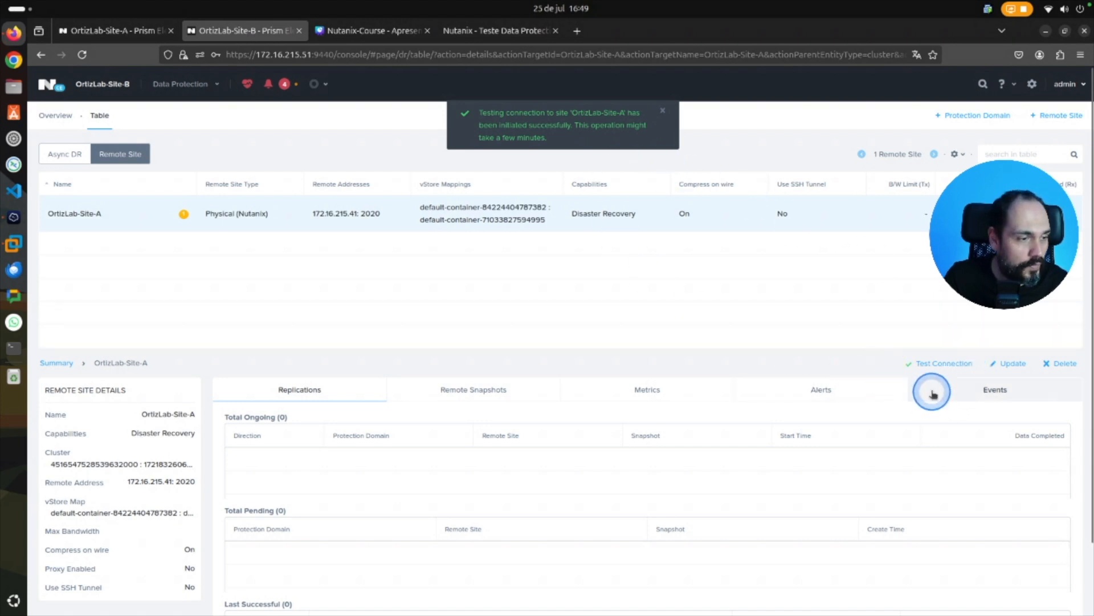
# Switch to the Nutanix-Course presentation in Canva and mark up lab items 3 to 5 on the Laboratório slide.
pyautogui.click(116, 30)
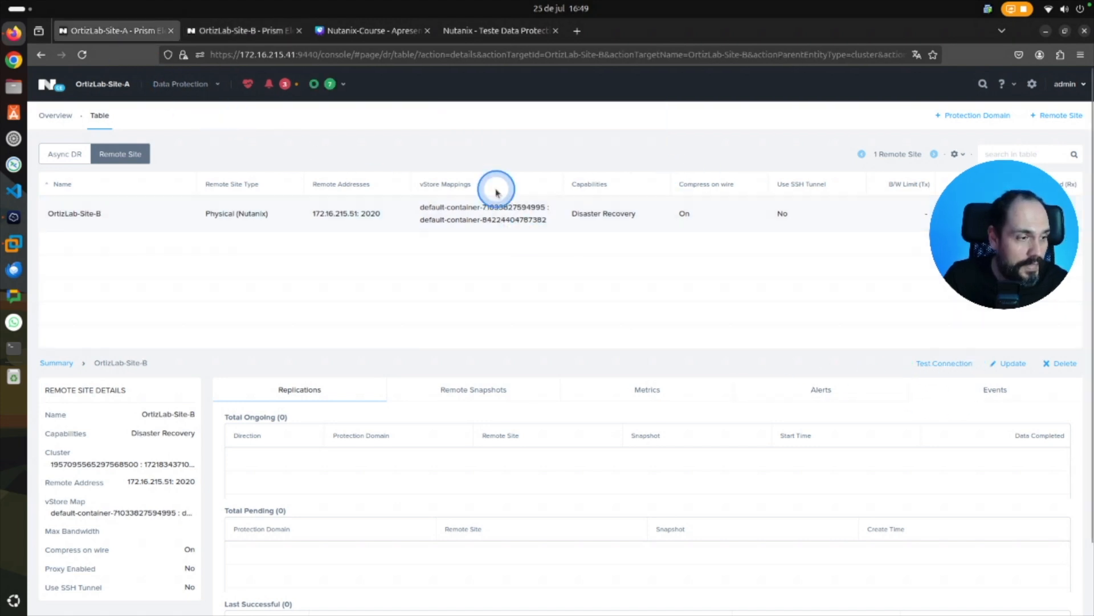
pyautogui.click(354, 32)
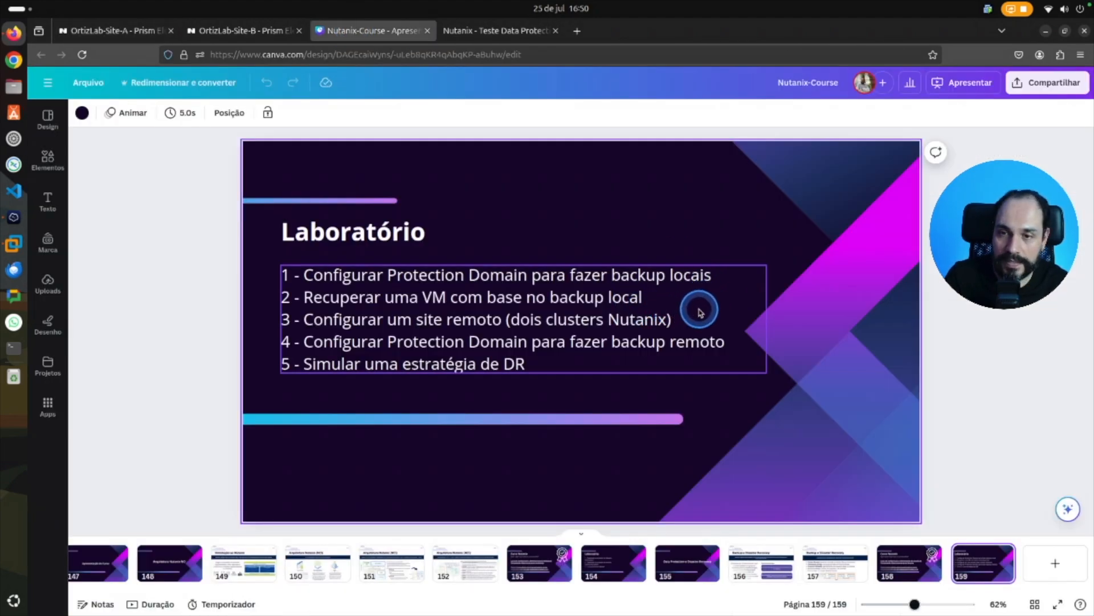
pyautogui.moveTo(699, 309)
pyautogui.mouseDown()
pyautogui.moveTo(716, 310)
pyautogui.moveTo(760, 371)
pyautogui.moveTo(655, 382)
pyautogui.mouseUp()
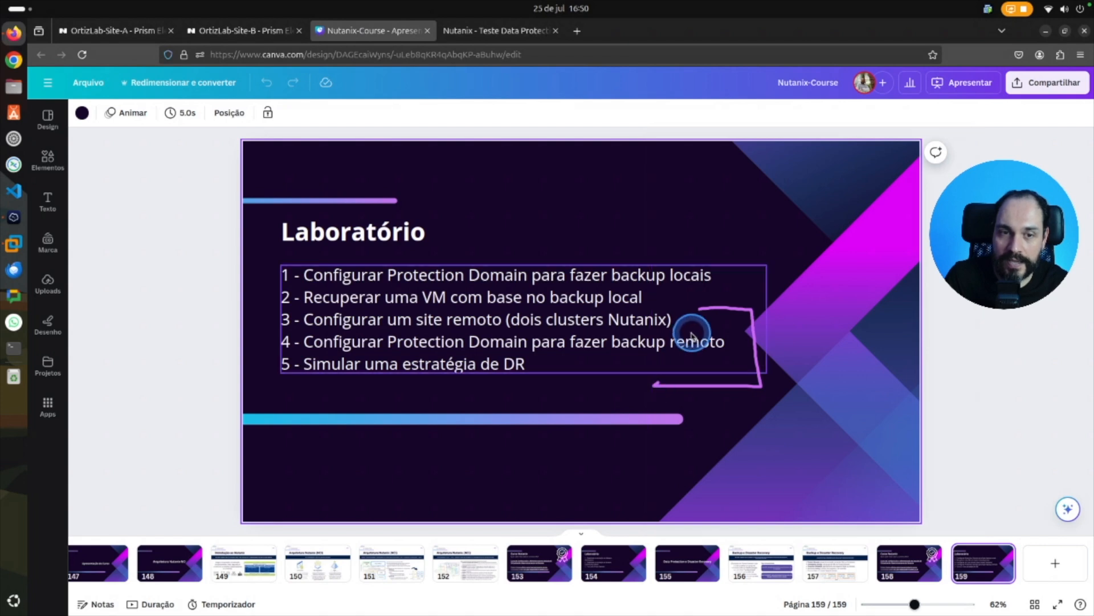
pyautogui.moveTo(678, 317); pyautogui.dragTo(688, 325)
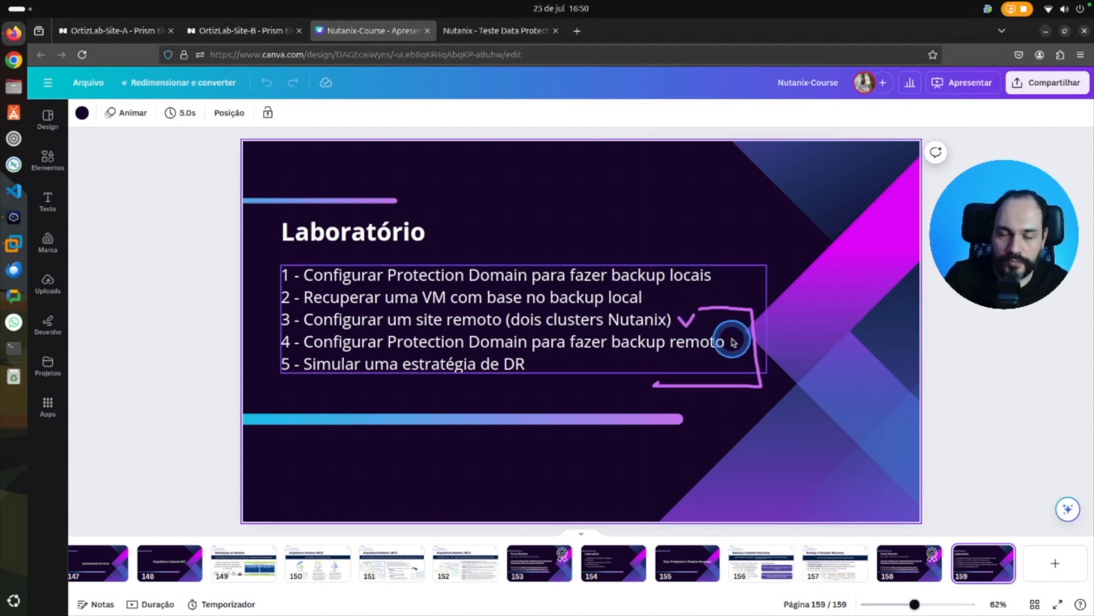
pyautogui.moveTo(734, 342); pyautogui.dragTo(737, 355)
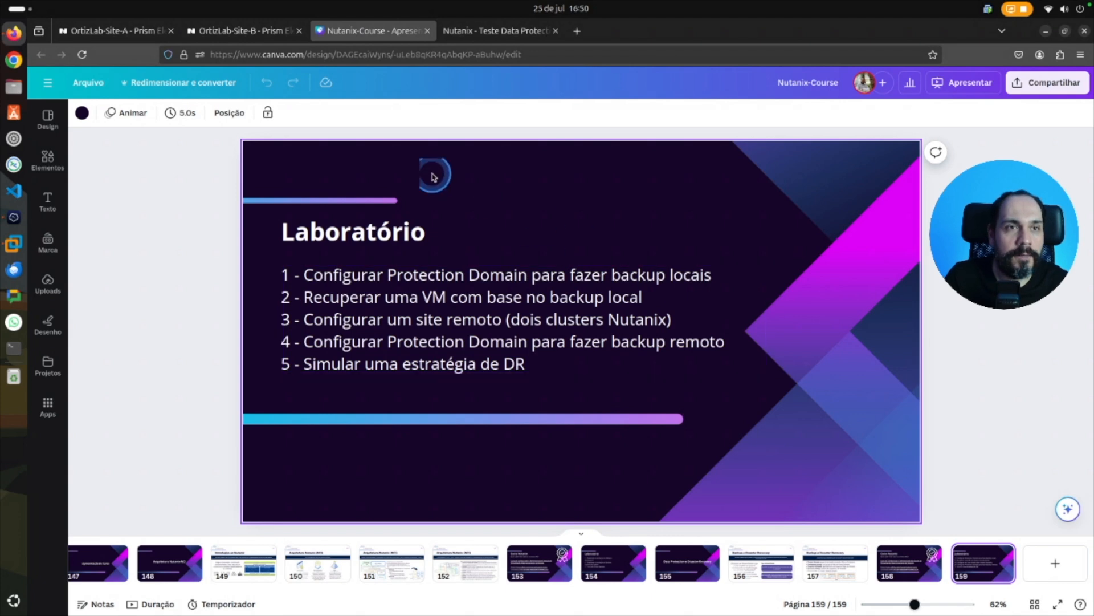
# On OrtizLab-Site-A in Prism Element, create an Async DR protection domain named Local-Remoto-Linux-Teste.
pyautogui.click(130, 35)
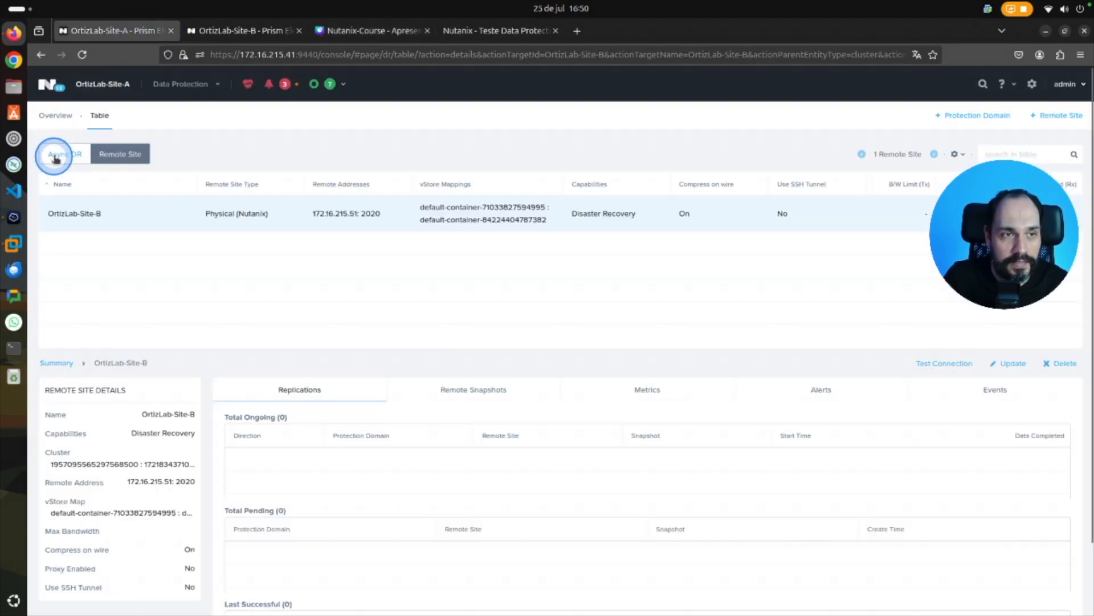
pyautogui.click(70, 156)
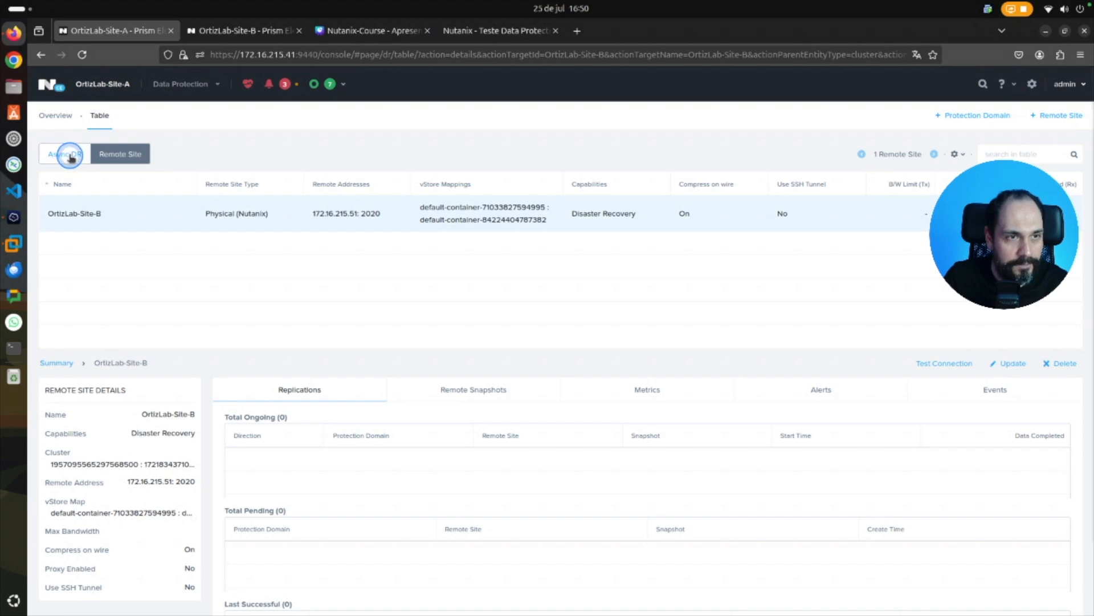
pyautogui.click(976, 116)
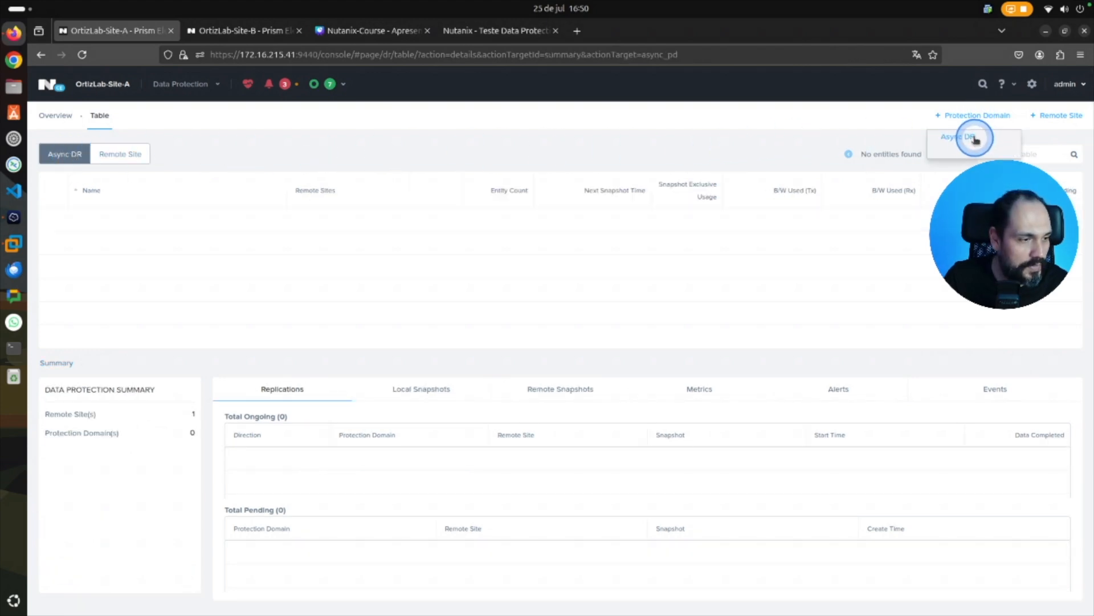
pyautogui.click(971, 137)
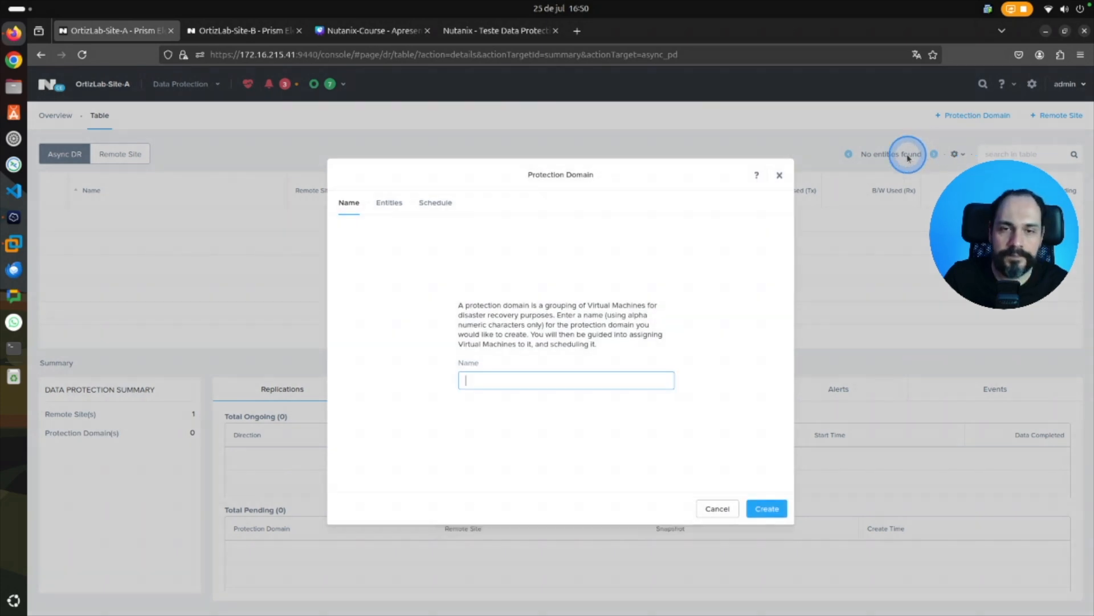
pyautogui.click(527, 372)
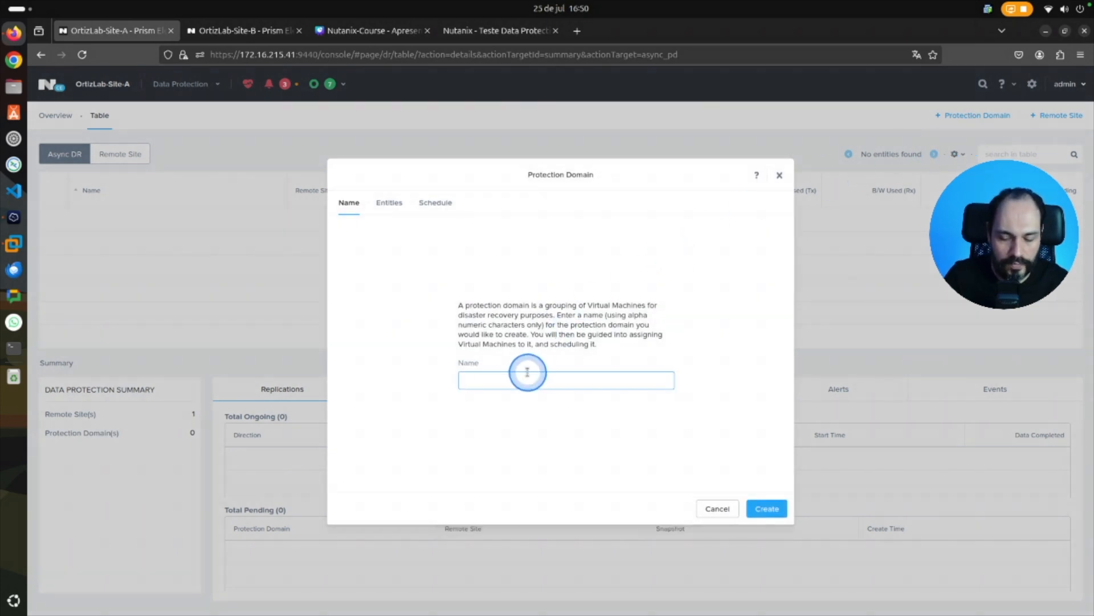
pyautogui.write('Local')
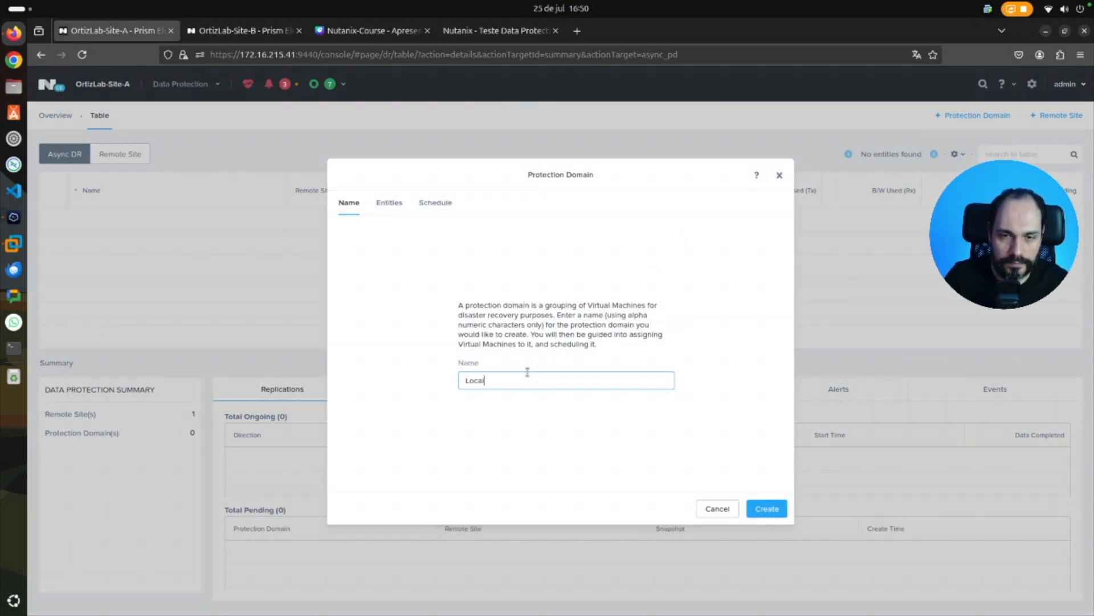
pyautogui.write('-')
pyautogui.click(527, 372)
pyautogui.write('Remoto-Linux-Teste')
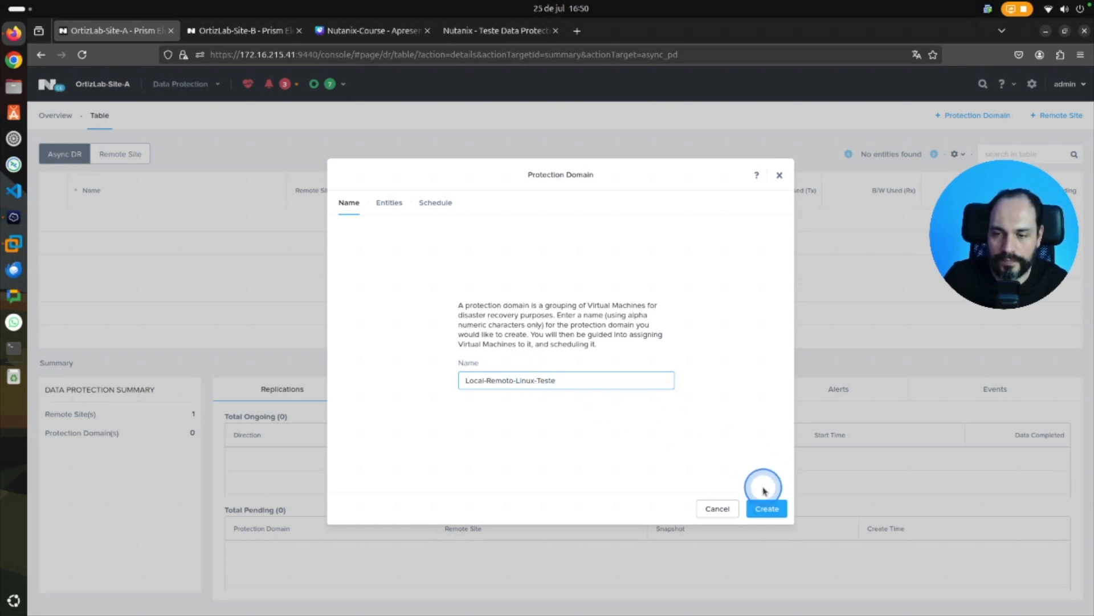
pyautogui.click(768, 508)
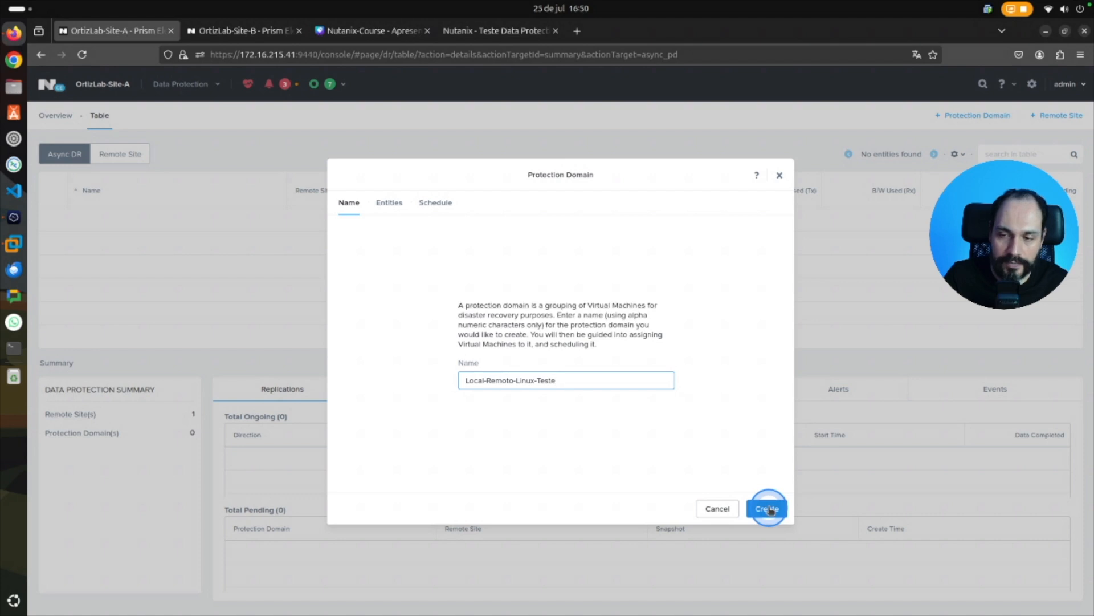
pyautogui.click(769, 508)
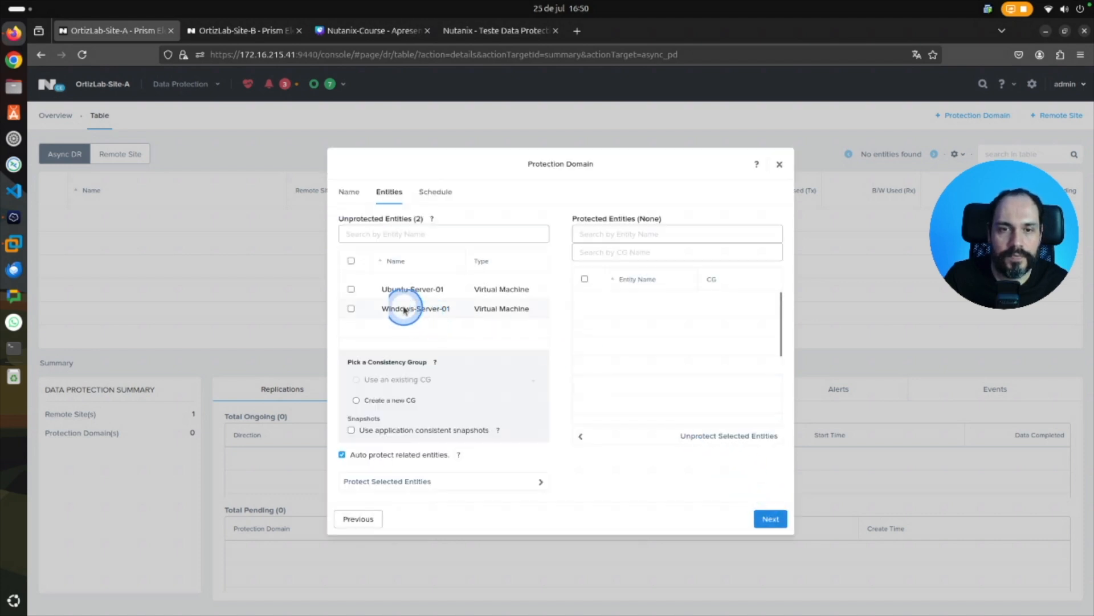
# Protect the Ubuntu-Server-01 virtual machine in a new consistency group named Linux-VMs and continue to scheduling.
pyautogui.click(352, 289)
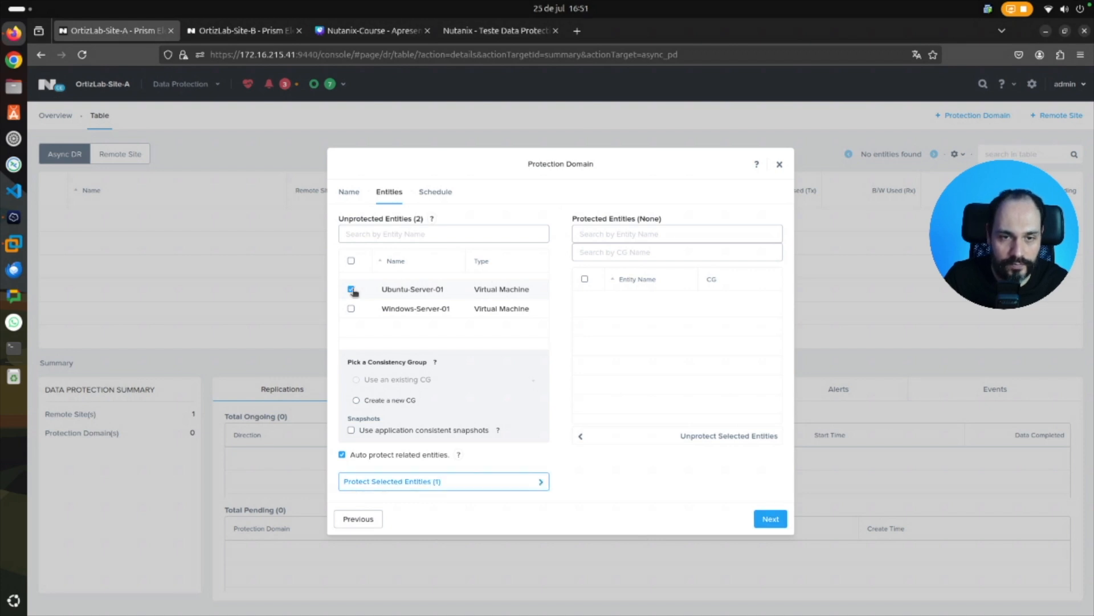
pyautogui.click(356, 401)
pyautogui.click(401, 398)
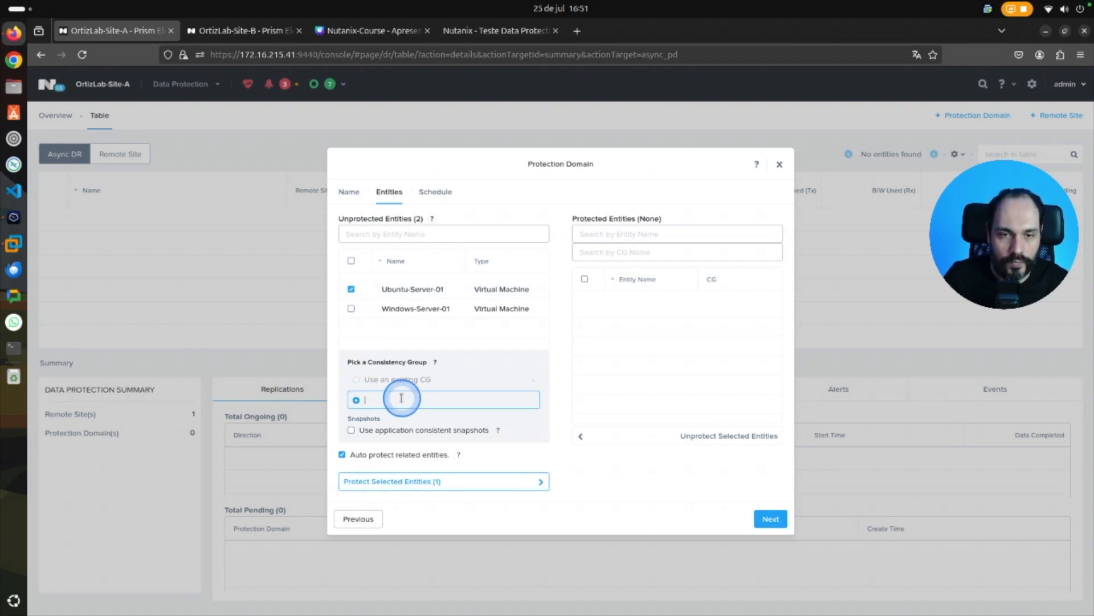
pyautogui.click(401, 398)
pyautogui.write('U')
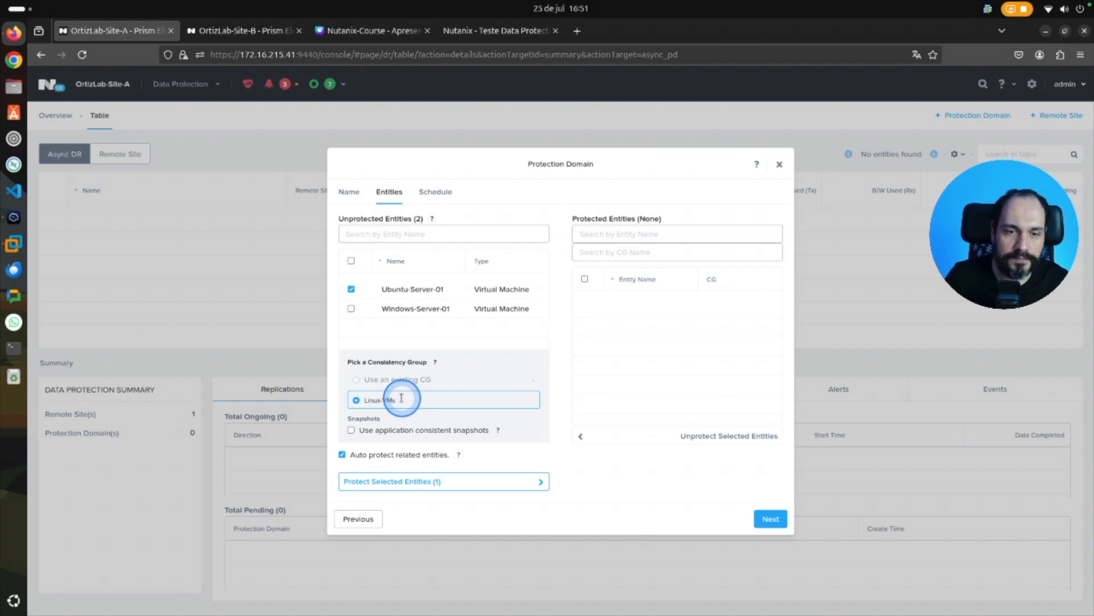
pyautogui.click(547, 487)
pyautogui.click(541, 484)
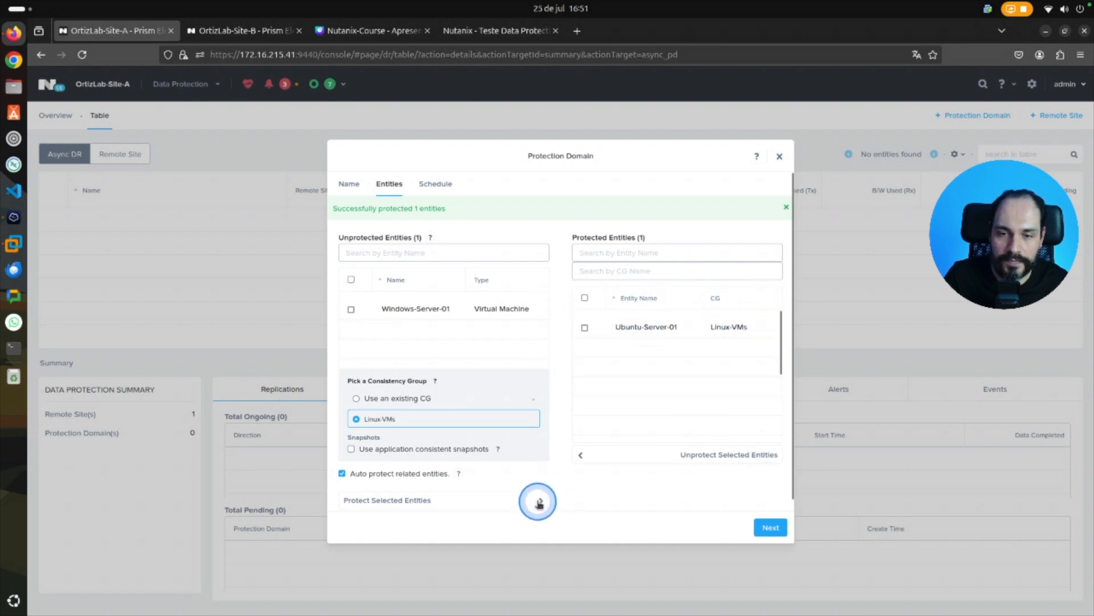
pyautogui.click(771, 528)
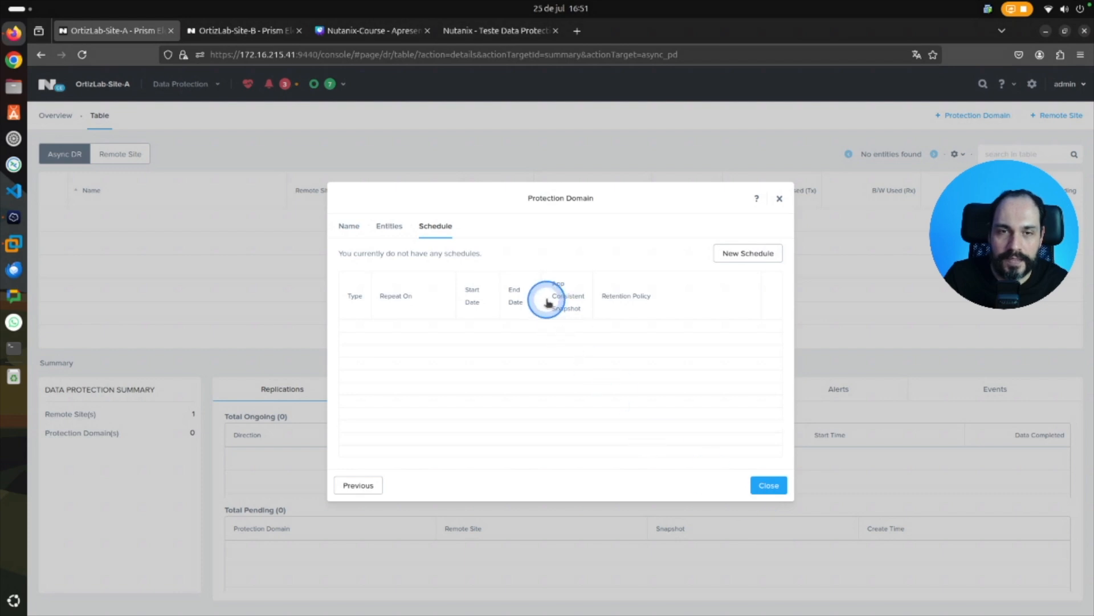
# Create a schedule repeating every 6 hours that keeps the last 3 snapshots locally and 3 on OrtizLab-Site-B, and finish the protection domain.
pyautogui.click(756, 251)
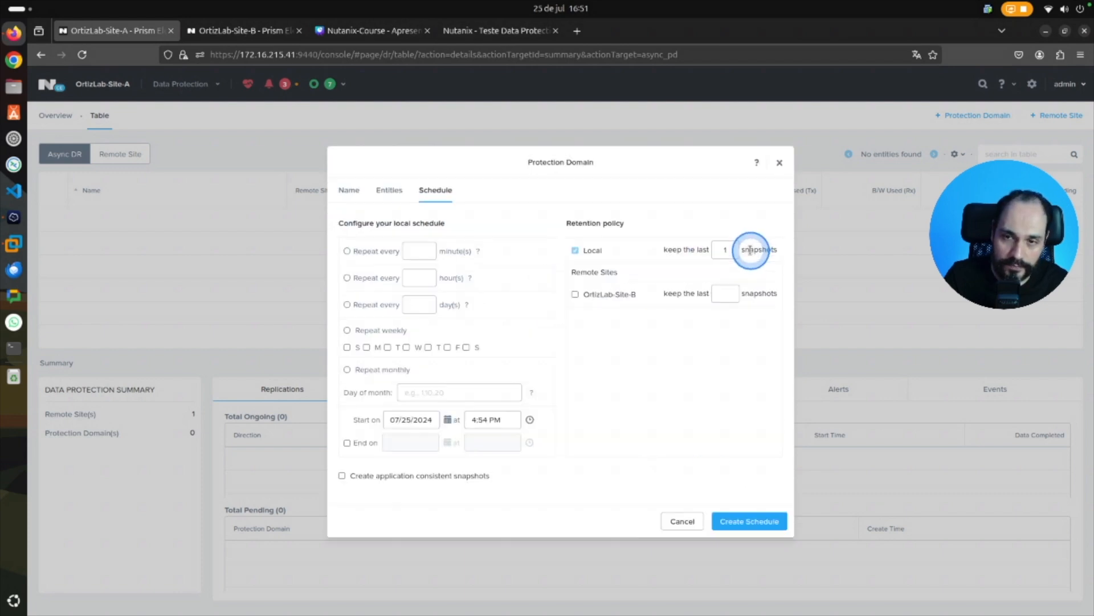
pyautogui.click(347, 278)
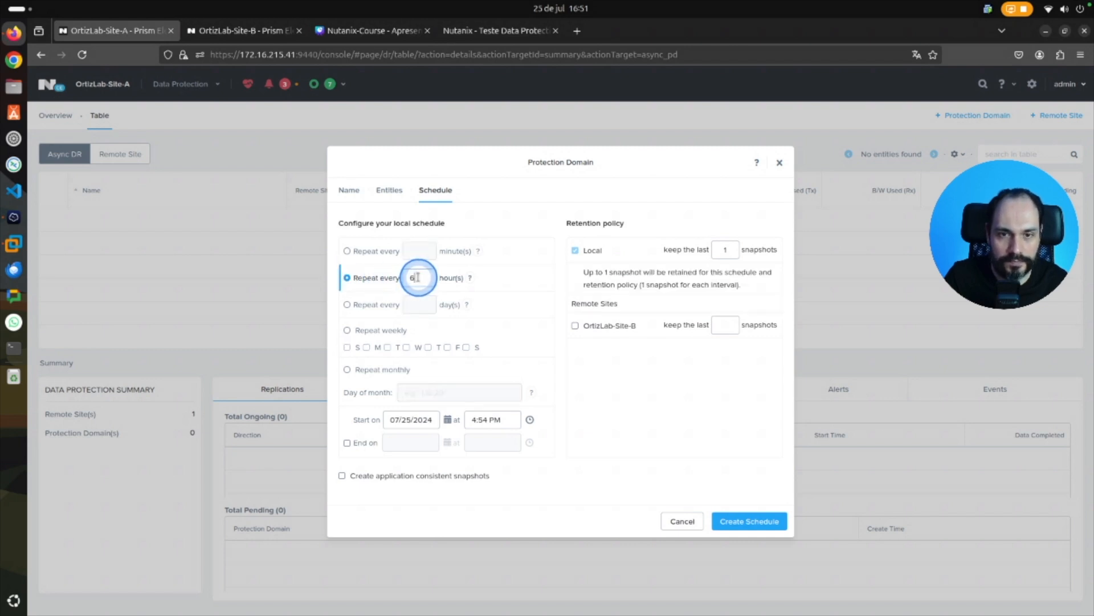
pyautogui.click(728, 249)
pyautogui.press('BackSpace')
pyautogui.write('3')
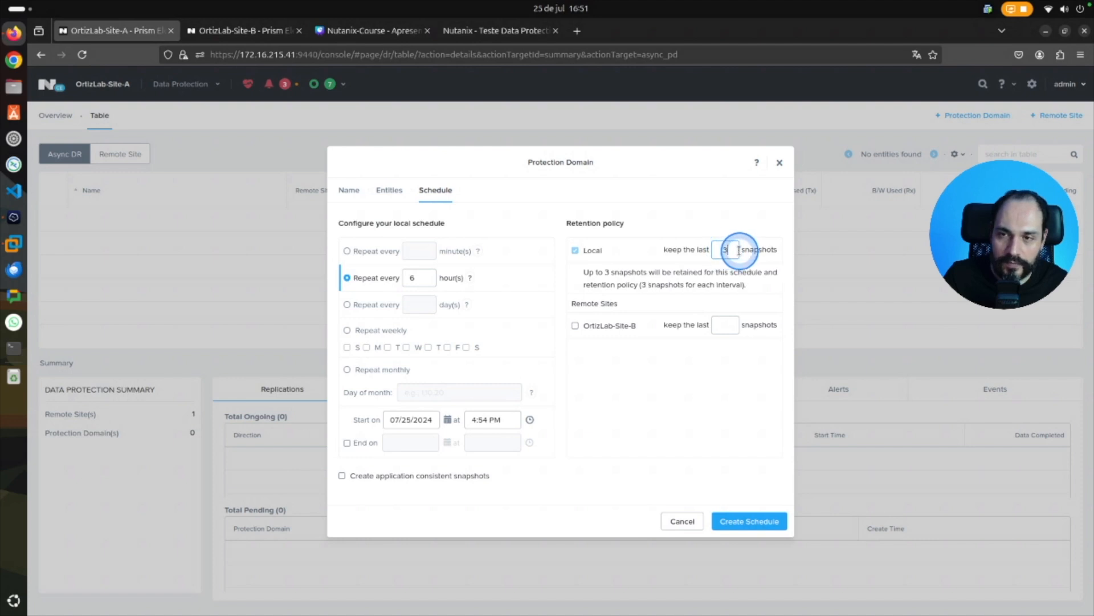
pyautogui.click(575, 327)
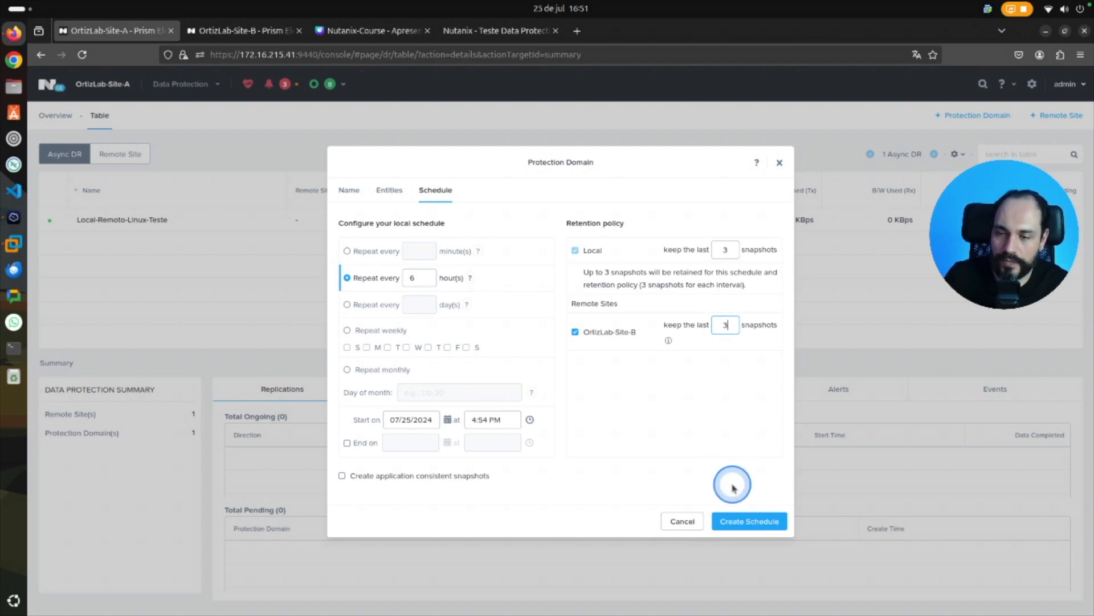
pyautogui.click(748, 521)
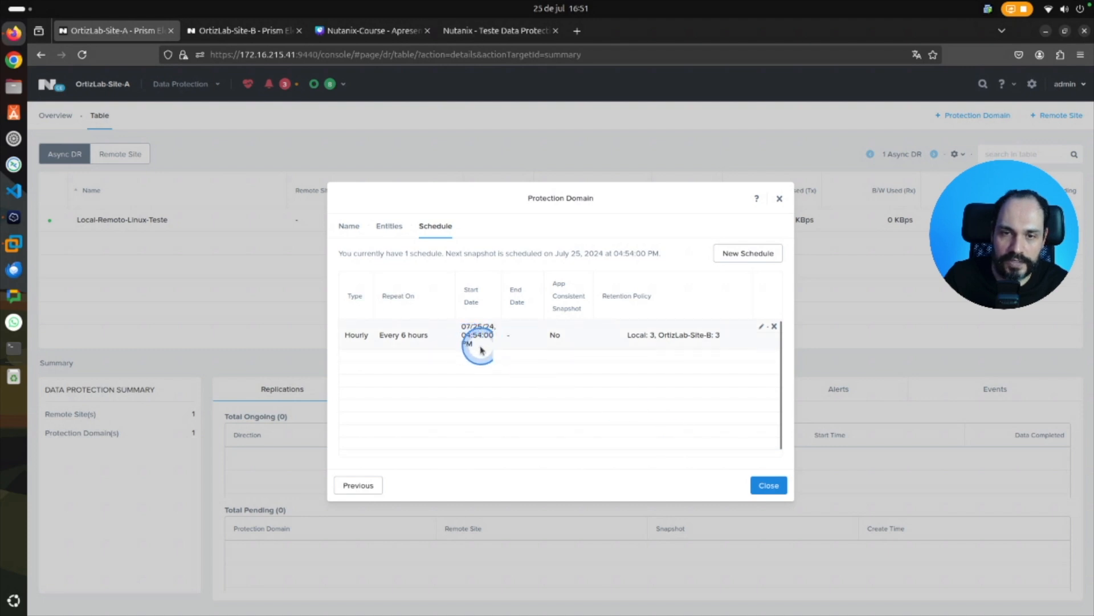
pyautogui.click(770, 485)
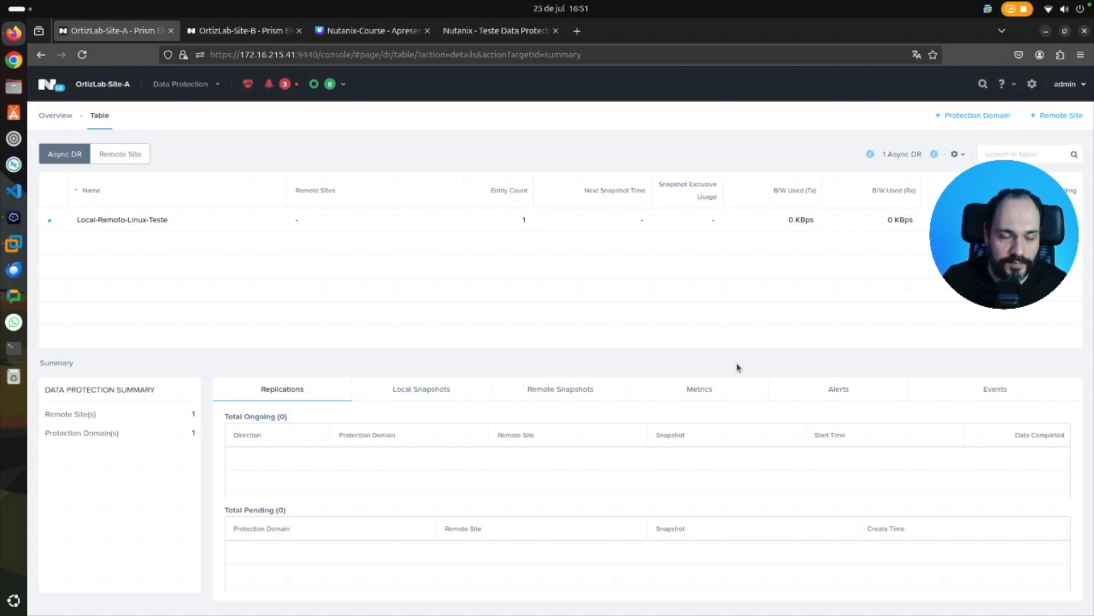
# Check the local snapshots and the remote snapshots of the Local-Remoto-Linux-Teste protection domain.
pyautogui.click(455, 393)
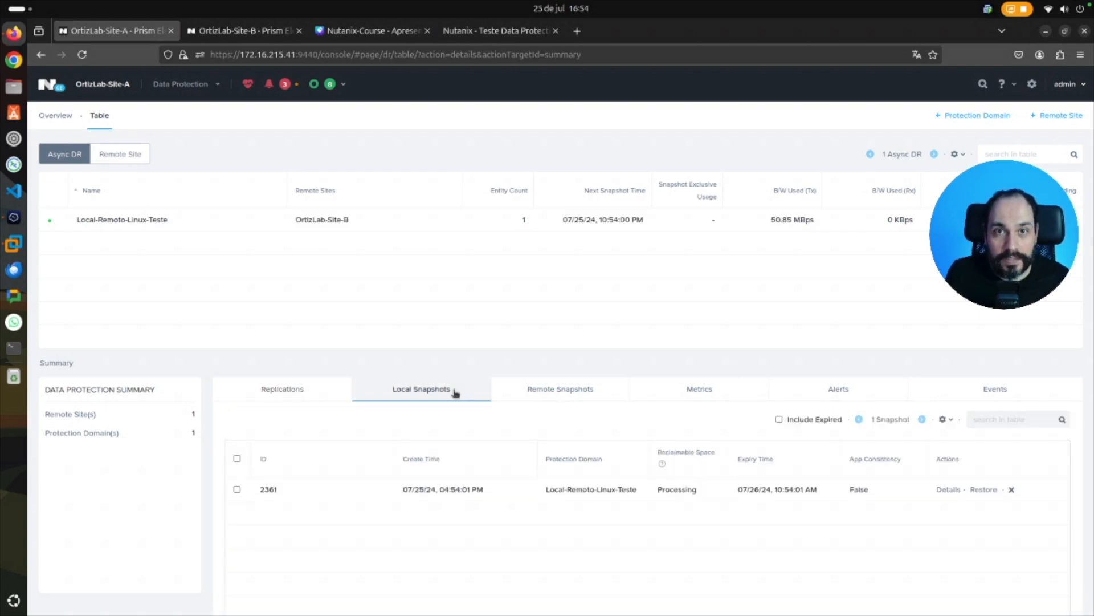
pyautogui.click(448, 333)
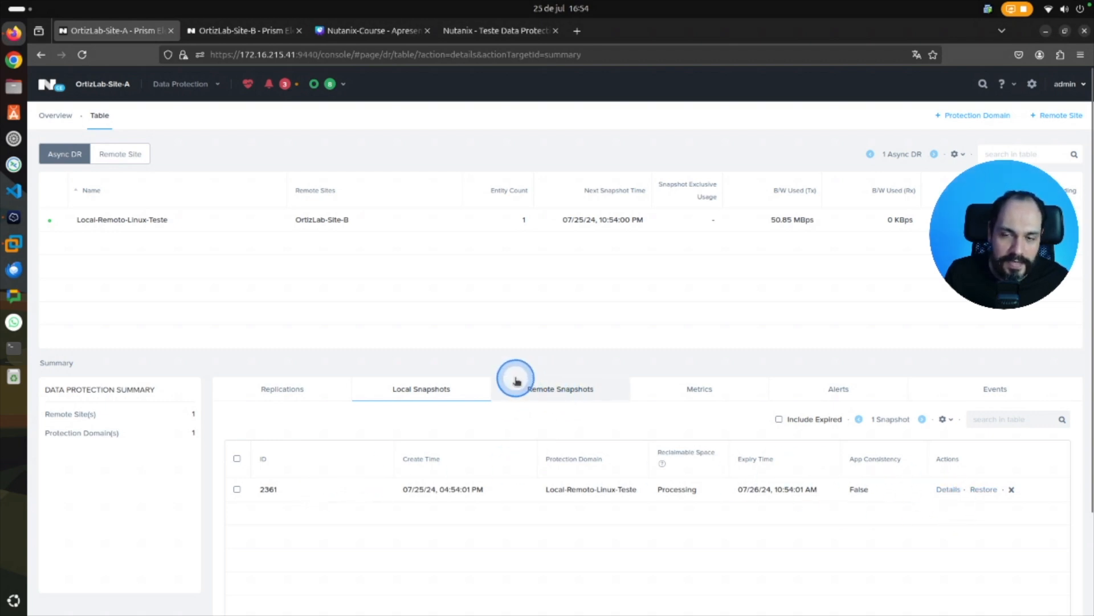
pyautogui.click(541, 395)
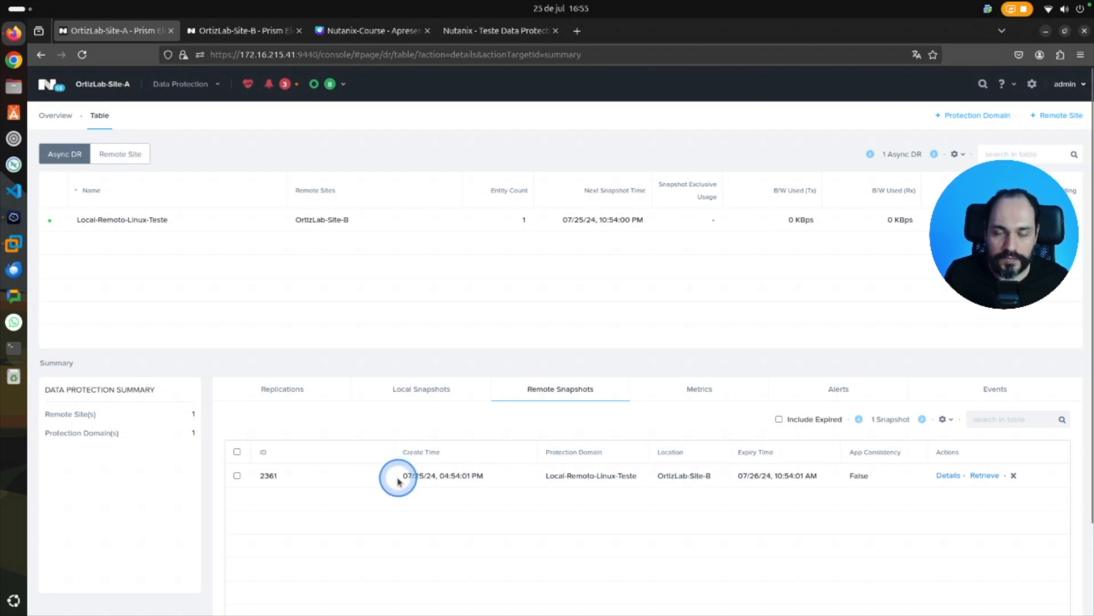
# Compare the remote snapshots listed on OrtizLab-Site-B with those on OrtizLab-Site-A, and check the lab outline slide in Canva.
pyautogui.click(224, 40)
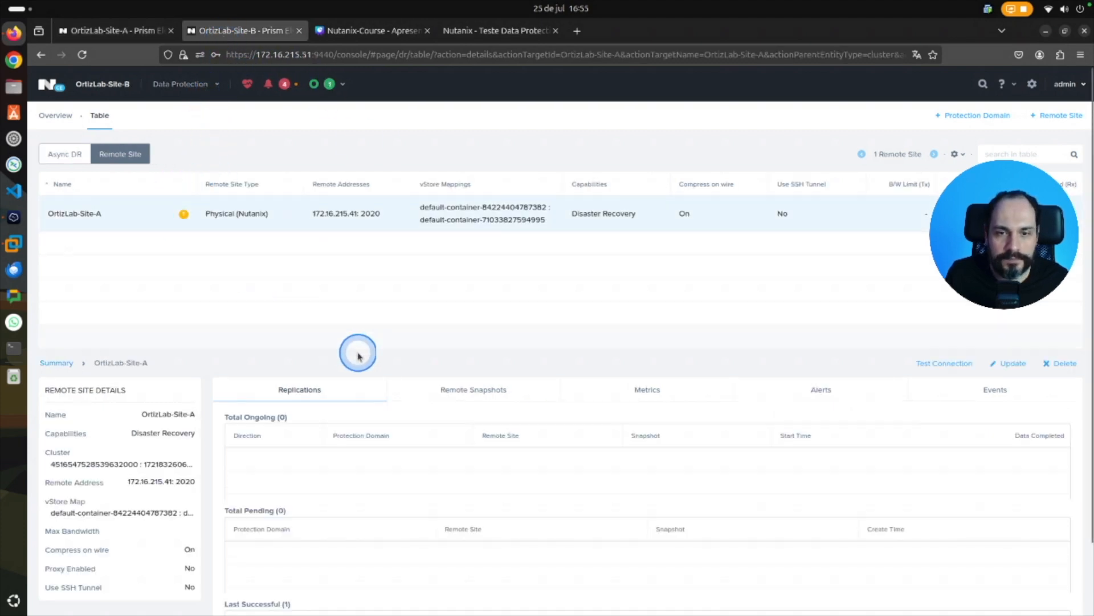
pyautogui.click(509, 388)
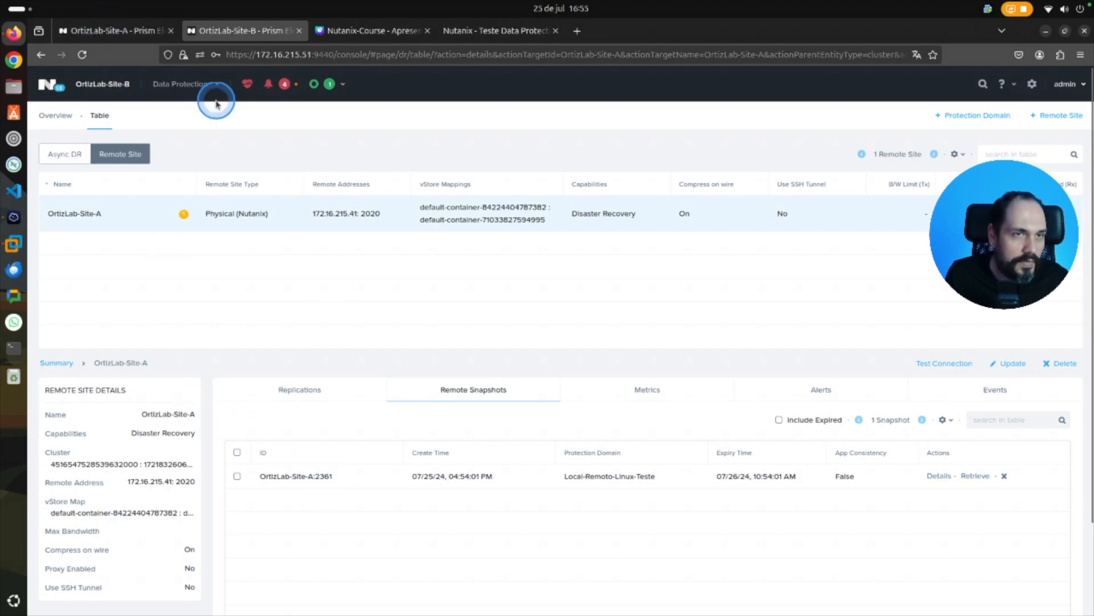
pyautogui.click(110, 35)
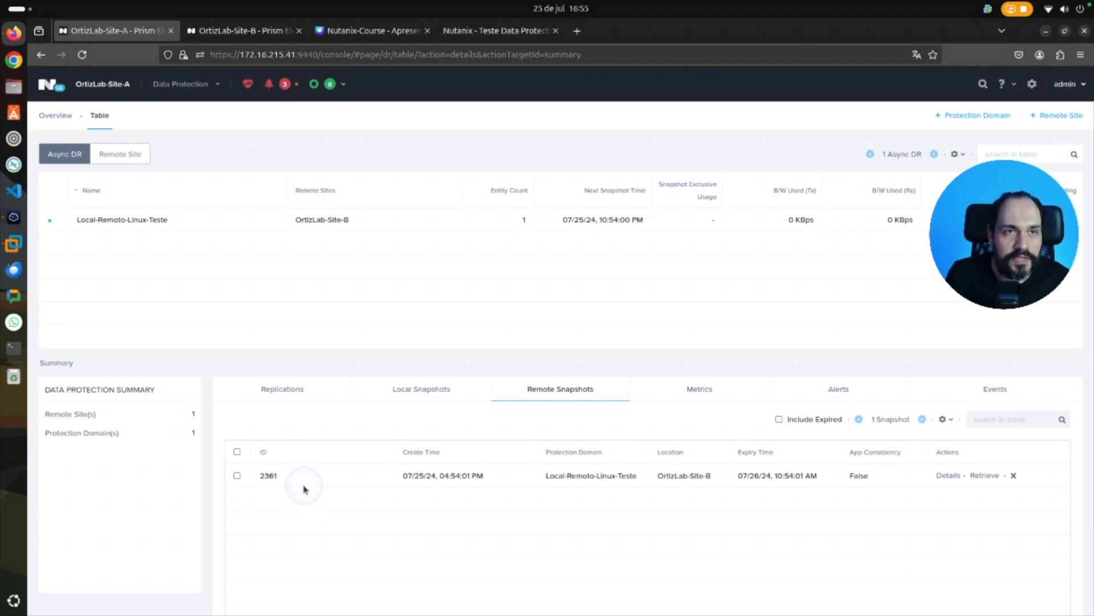
pyautogui.click(275, 31)
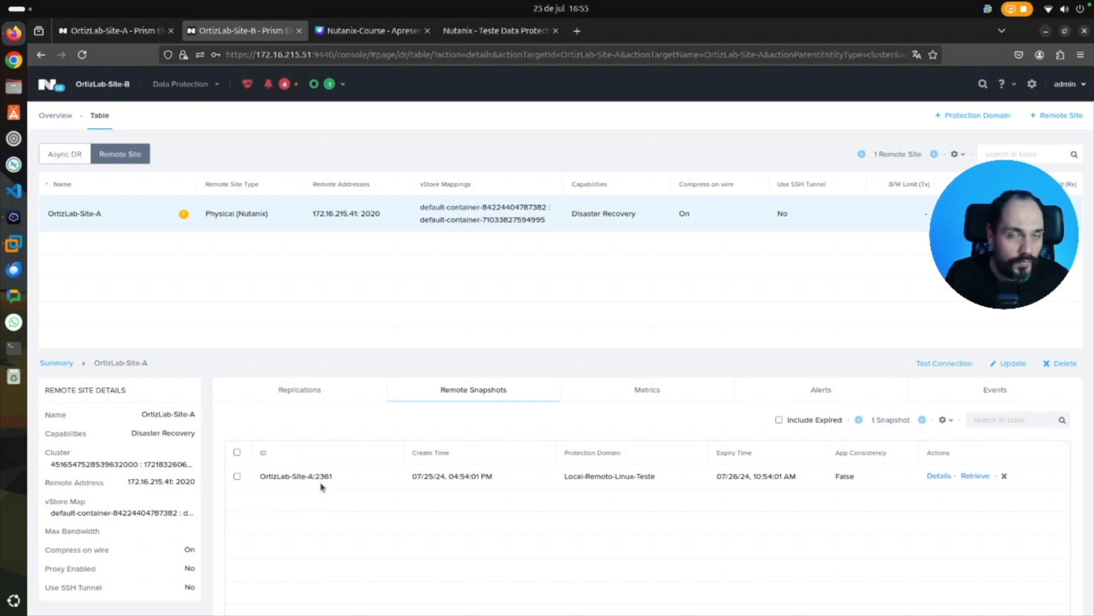
pyautogui.click(349, 30)
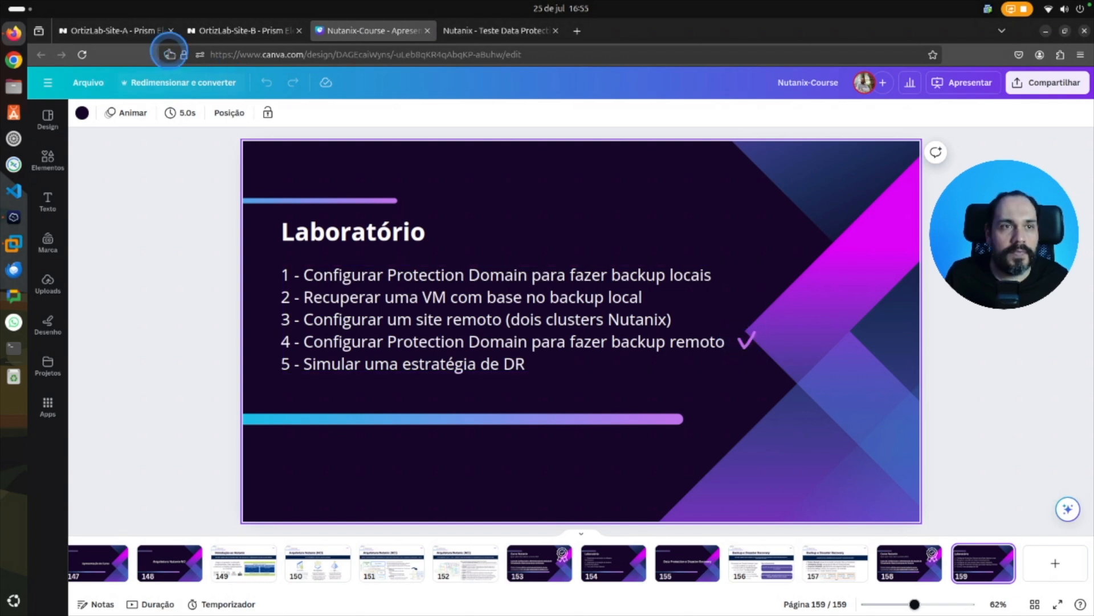
# On OrtizLab-Site-A, review the entities, schedules, local snapshots and remote snapshots of the Local-Remoto-Linux-Teste protection domain.
pyautogui.click(110, 32)
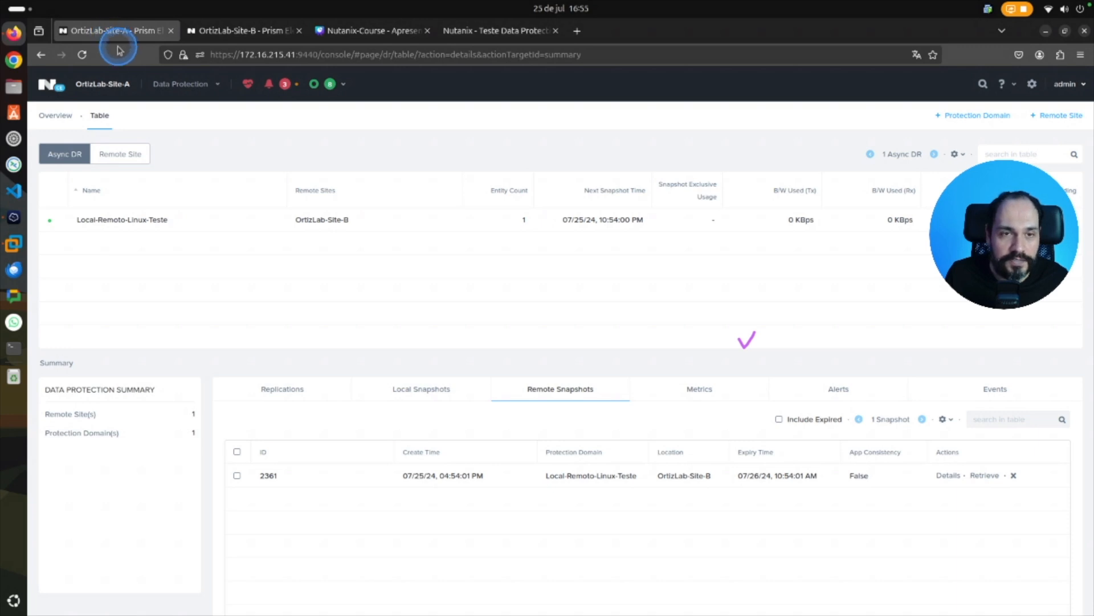
pyautogui.click(205, 219)
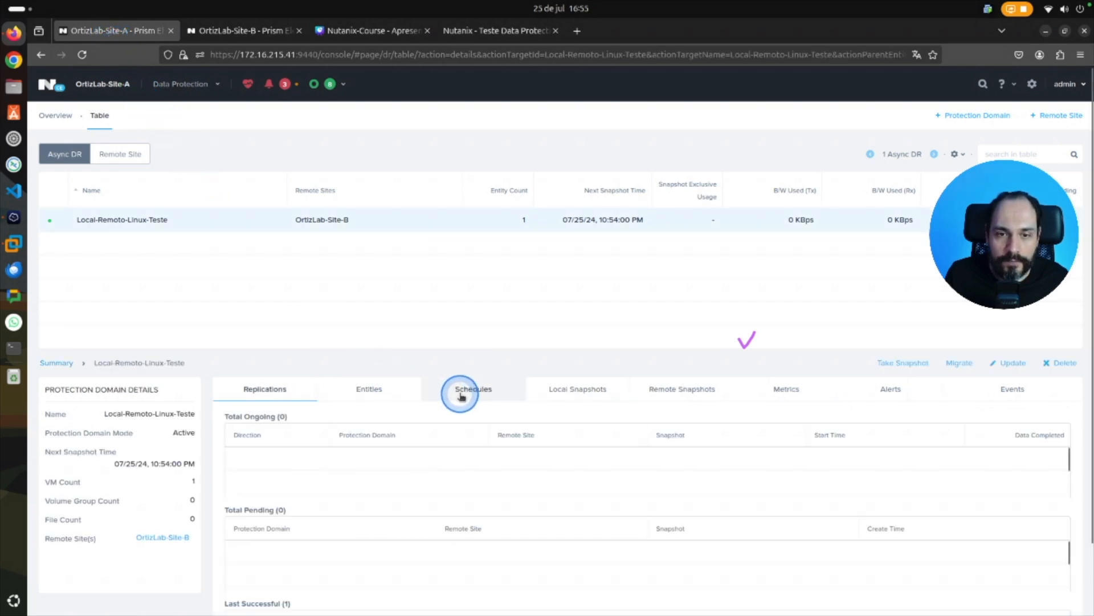
pyautogui.click(563, 391)
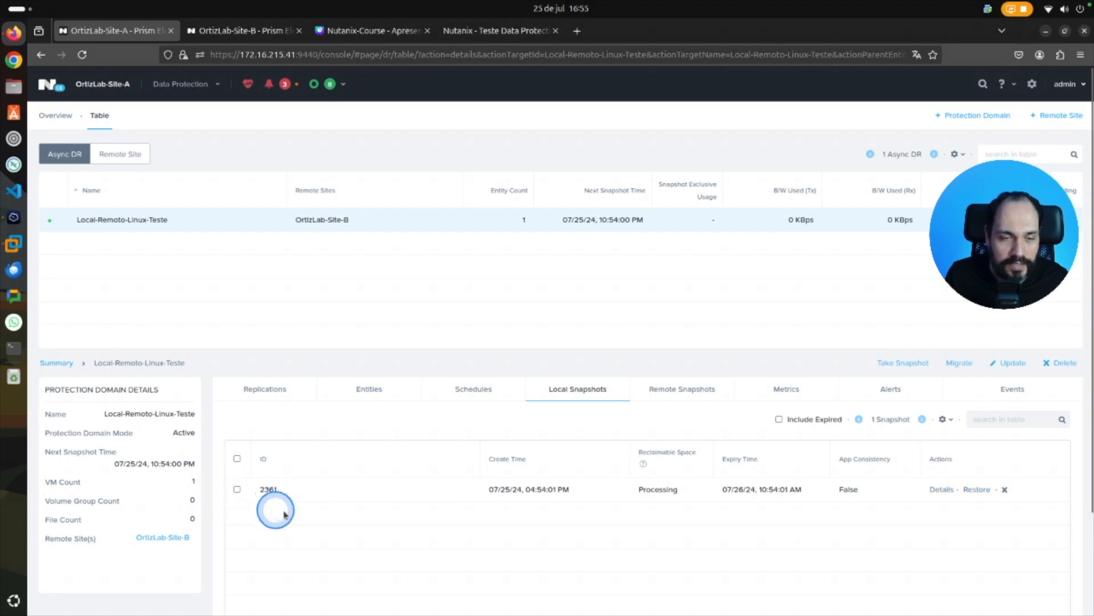
pyautogui.click(695, 393)
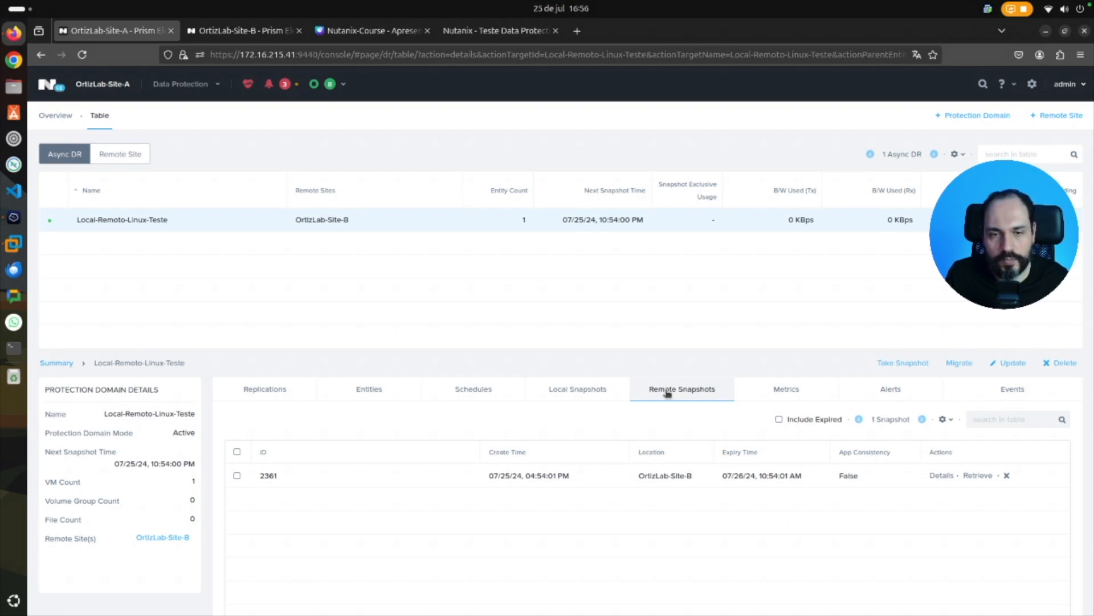
pyautogui.click(364, 391)
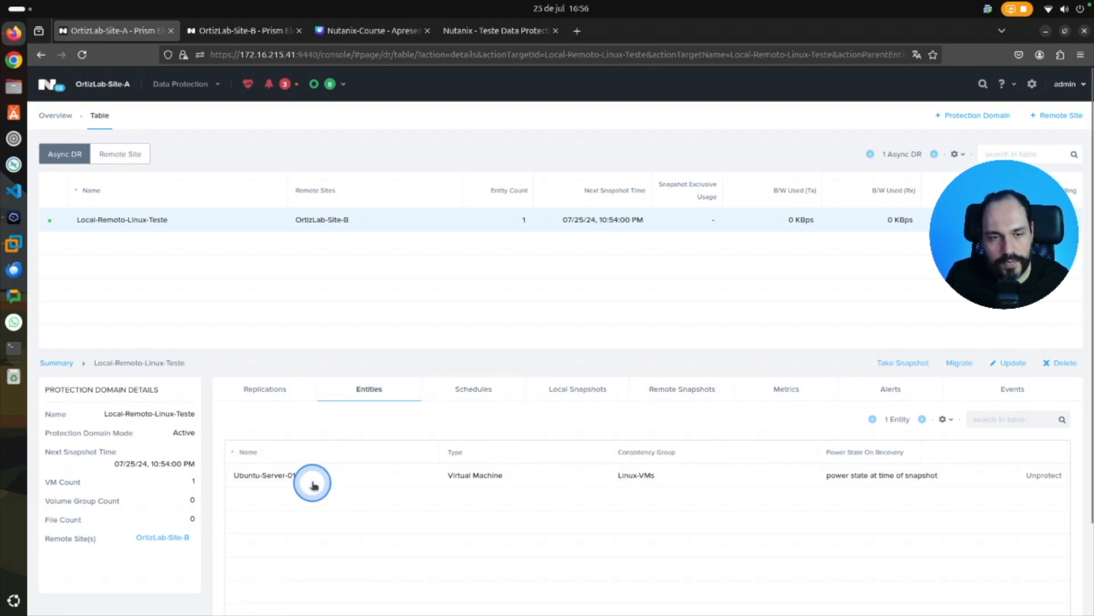
pyautogui.click(449, 399)
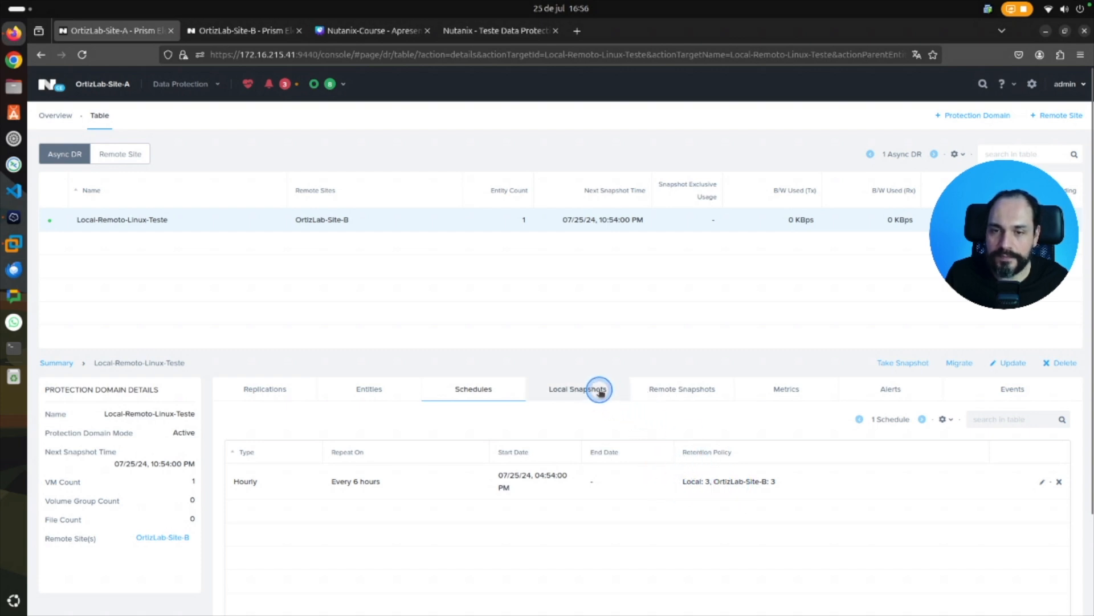
pyautogui.click(596, 390)
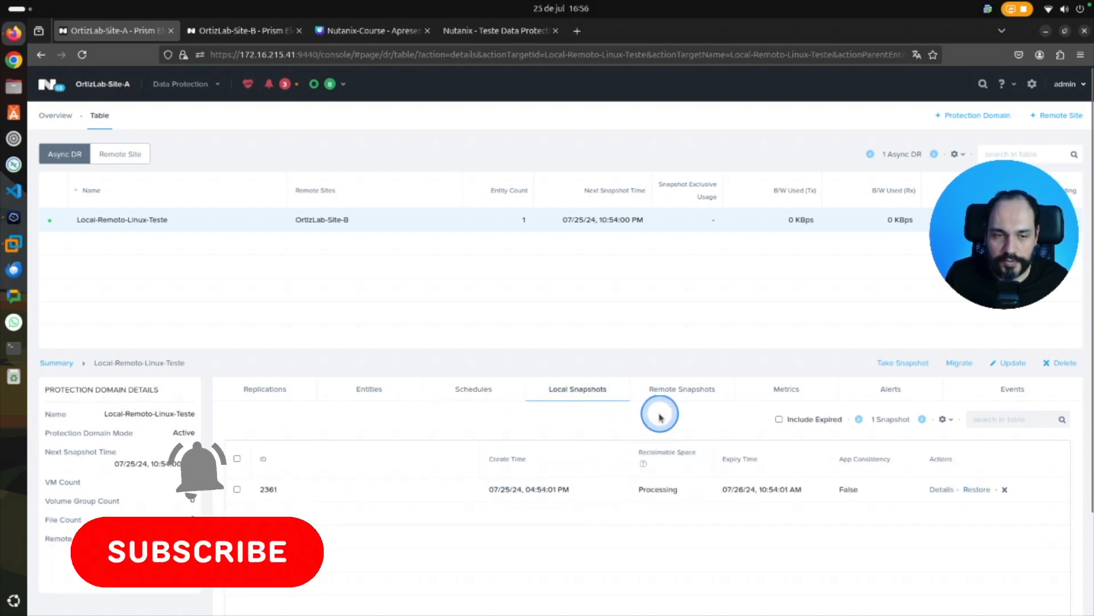
pyautogui.click(674, 392)
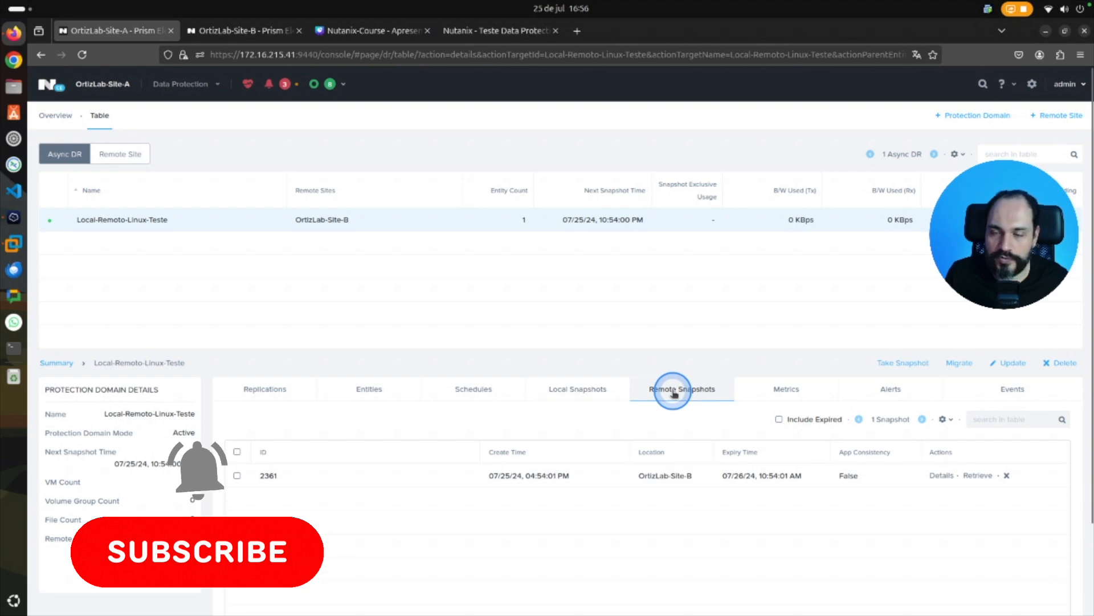
# Examine the protection domain's bandwidth metrics, alerts and replication events, including the snapshot used for the completed replication.
pyautogui.click(783, 390)
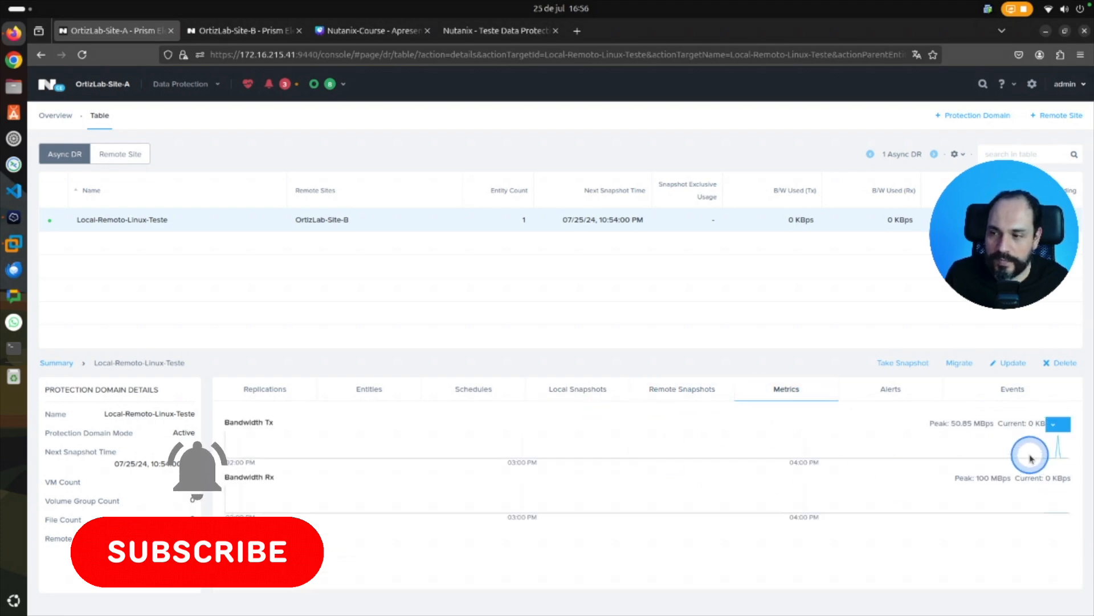
pyautogui.moveTo(1059, 442)
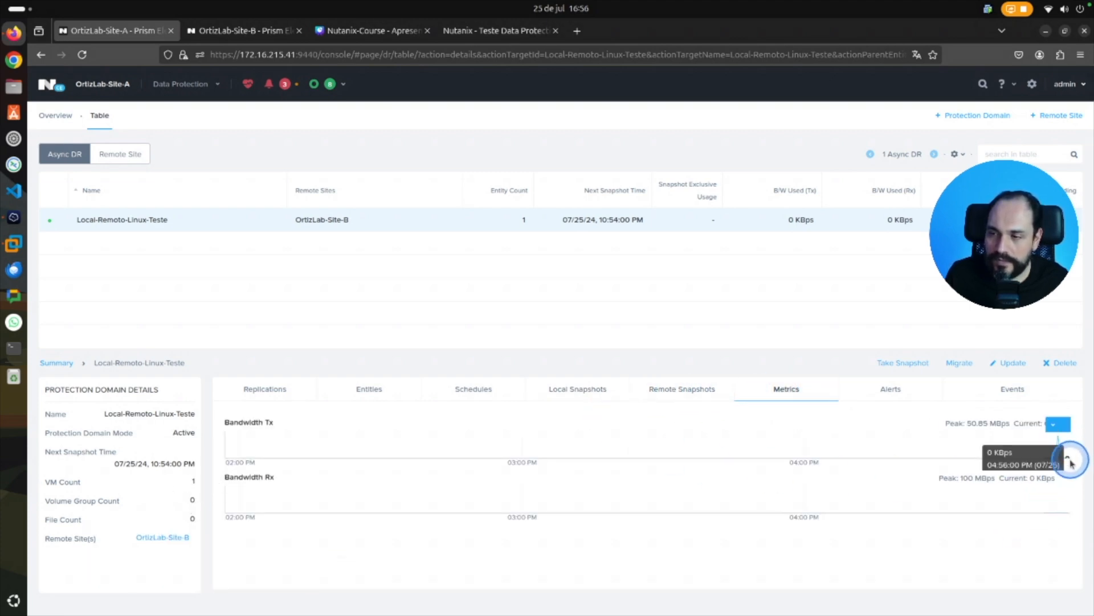
pyautogui.click(914, 397)
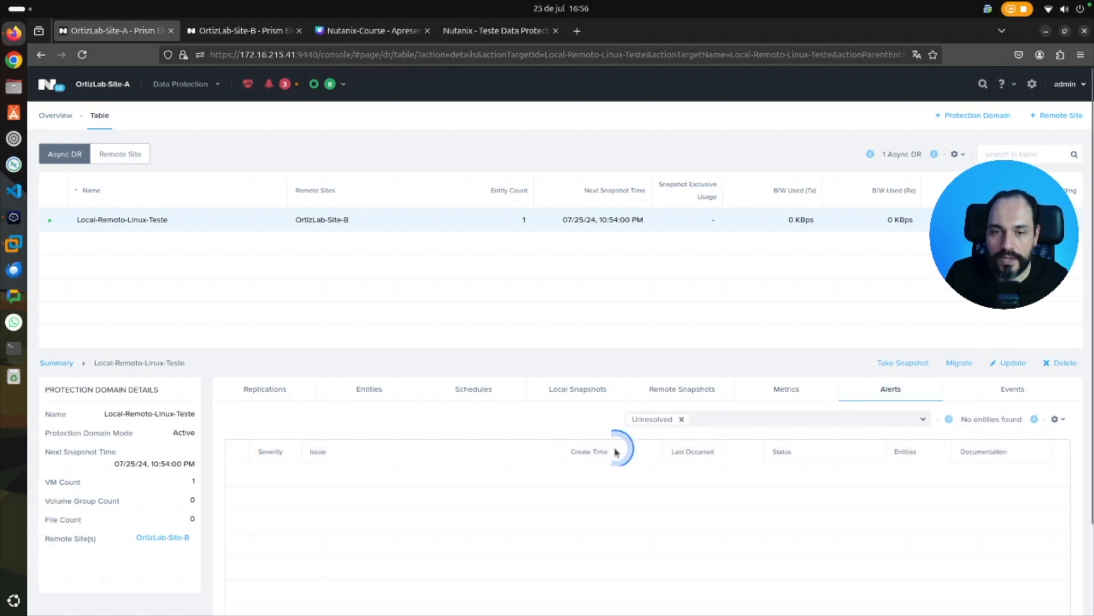
pyautogui.click(1013, 389)
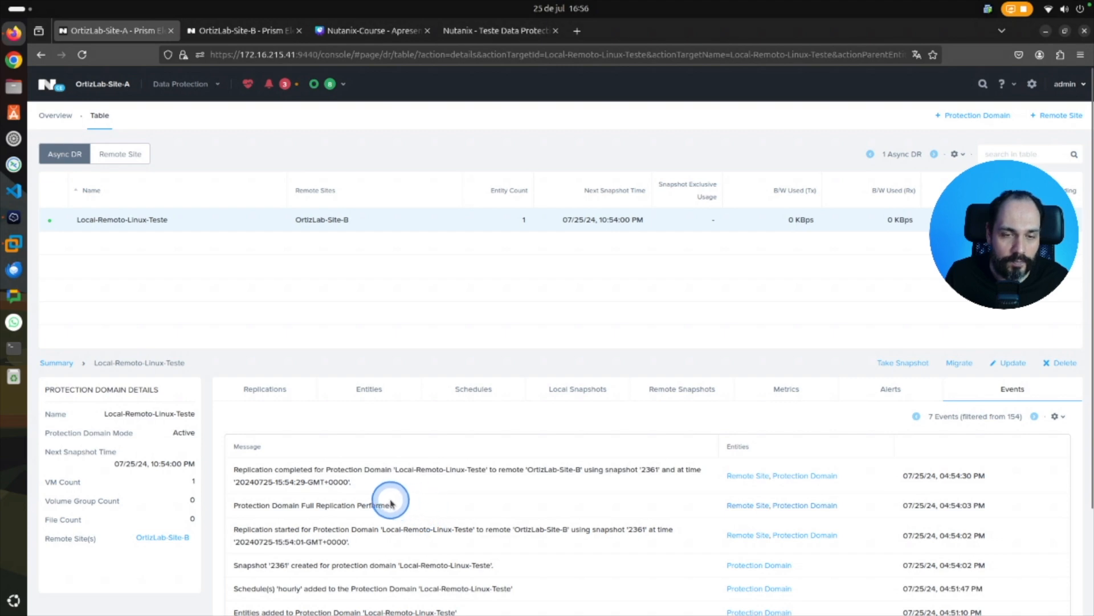
pyautogui.moveTo(234, 468); pyautogui.dragTo(426, 475)
pyautogui.moveTo(534, 468); pyautogui.dragTo(666, 468)
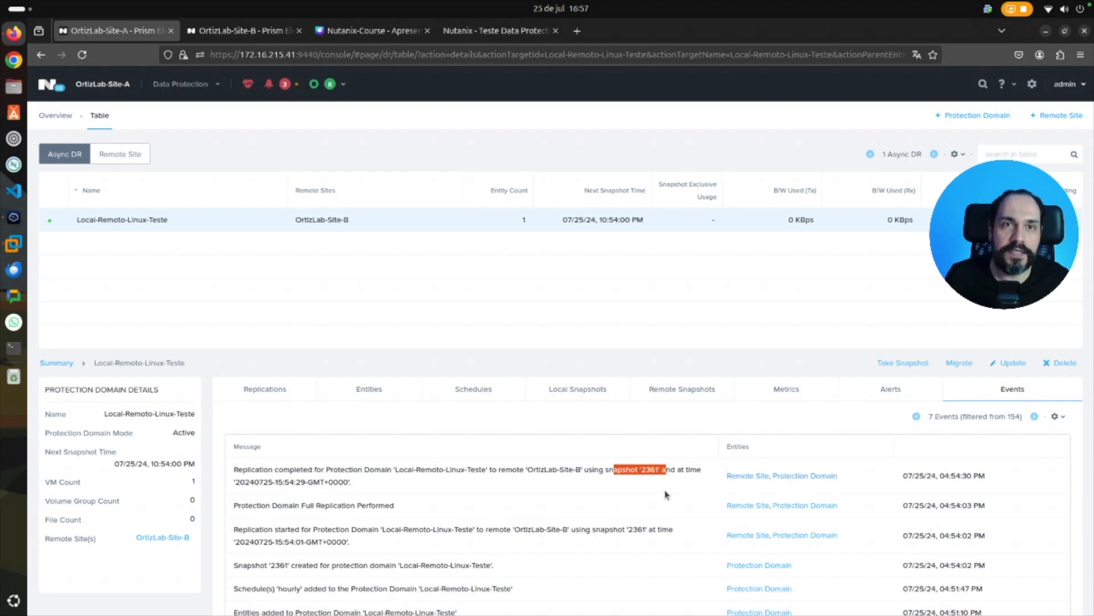
pyautogui.click(362, 30)
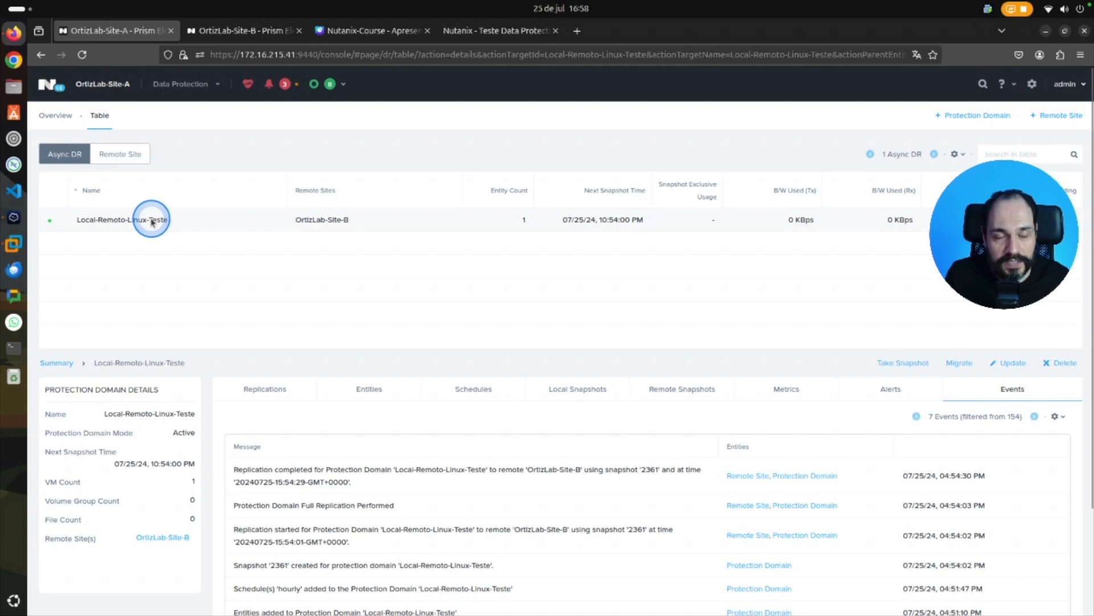
# View the actions available for Local-Remoto-Linux-Teste and check the virtual machines on OrtizLab-Site-A.
pyautogui.rightClick(152, 222)
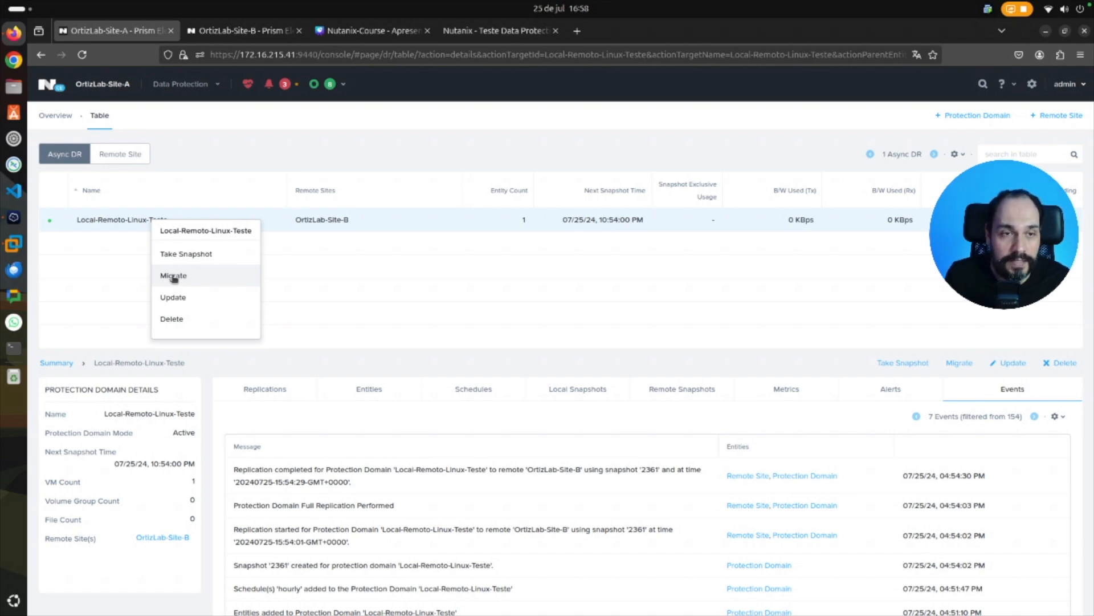
pyautogui.click(282, 274)
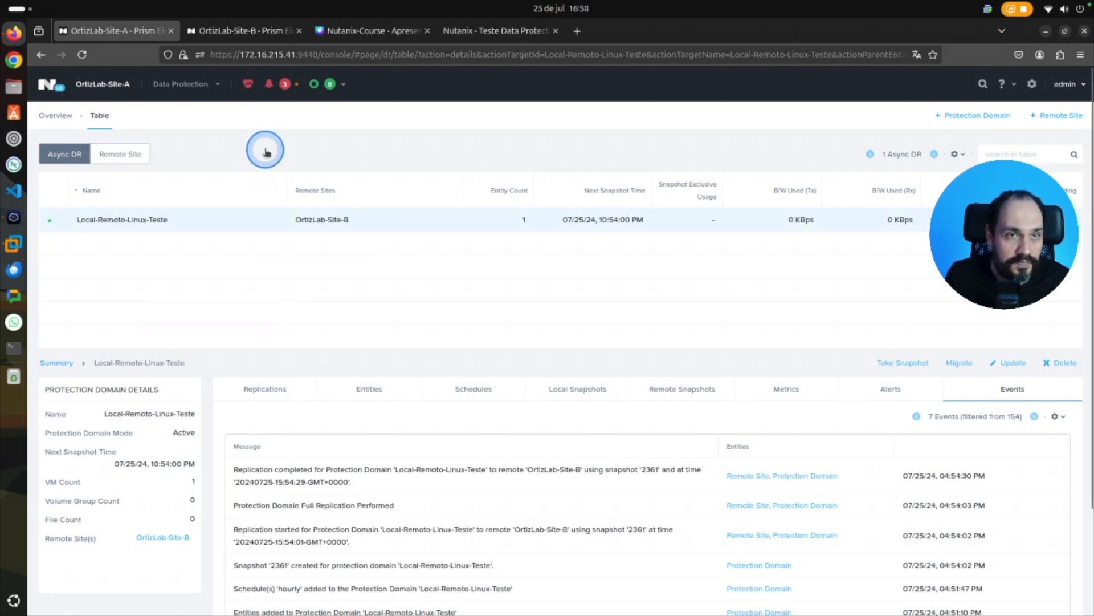
pyautogui.click(218, 86)
pyautogui.click(177, 147)
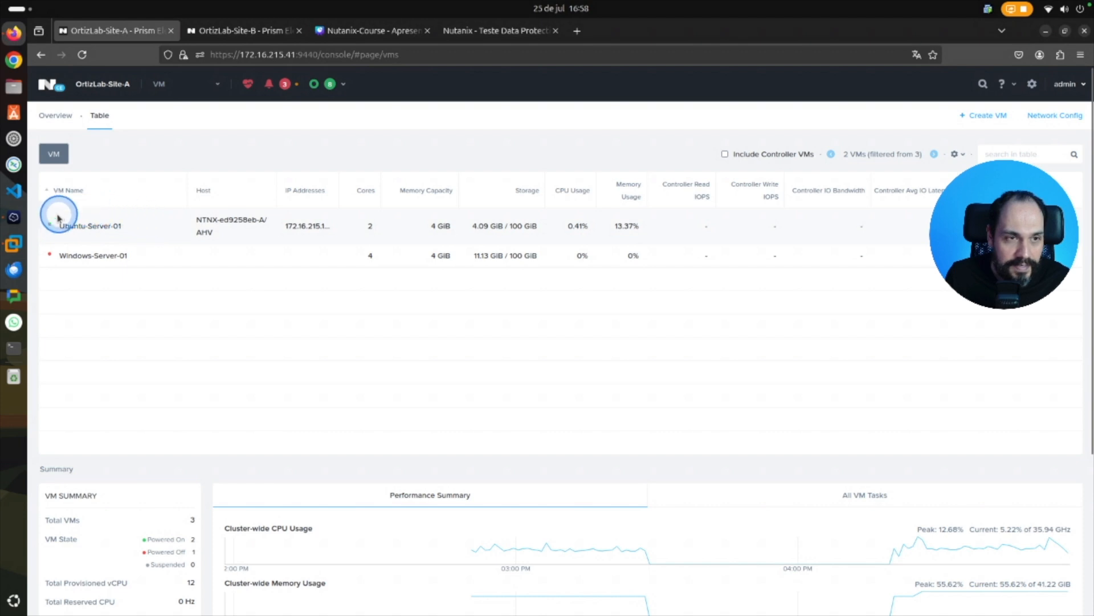
# Migrate the Local-Remoto-Linux-Teste protection domain to OrtizLab-Site-B, entering MIGRATE as the confirmation text.
pyautogui.click(196, 93)
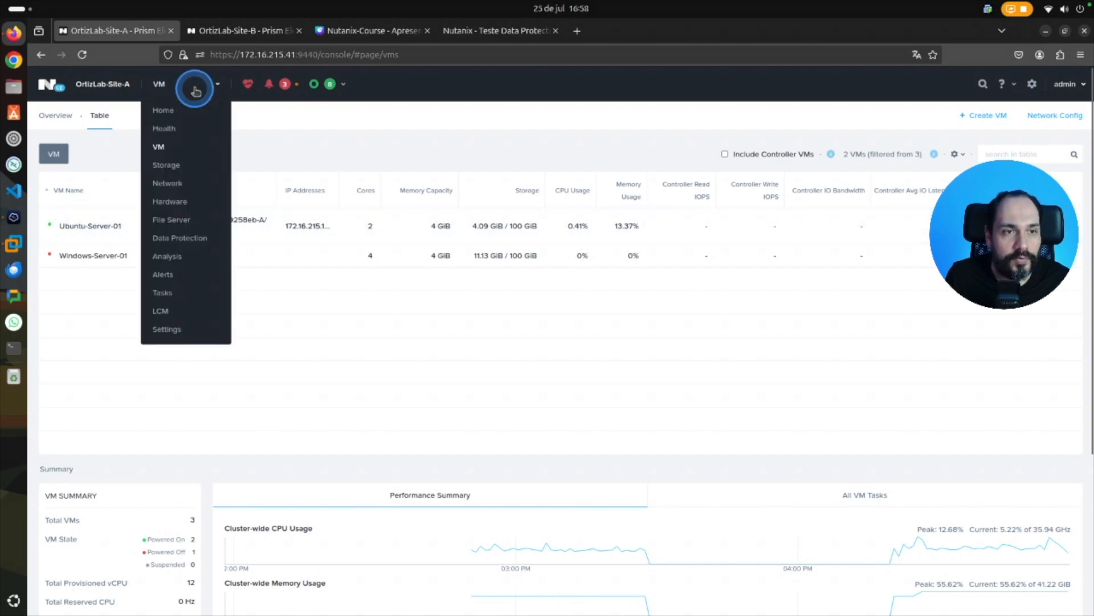
pyautogui.click(191, 238)
pyautogui.rightClick(161, 223)
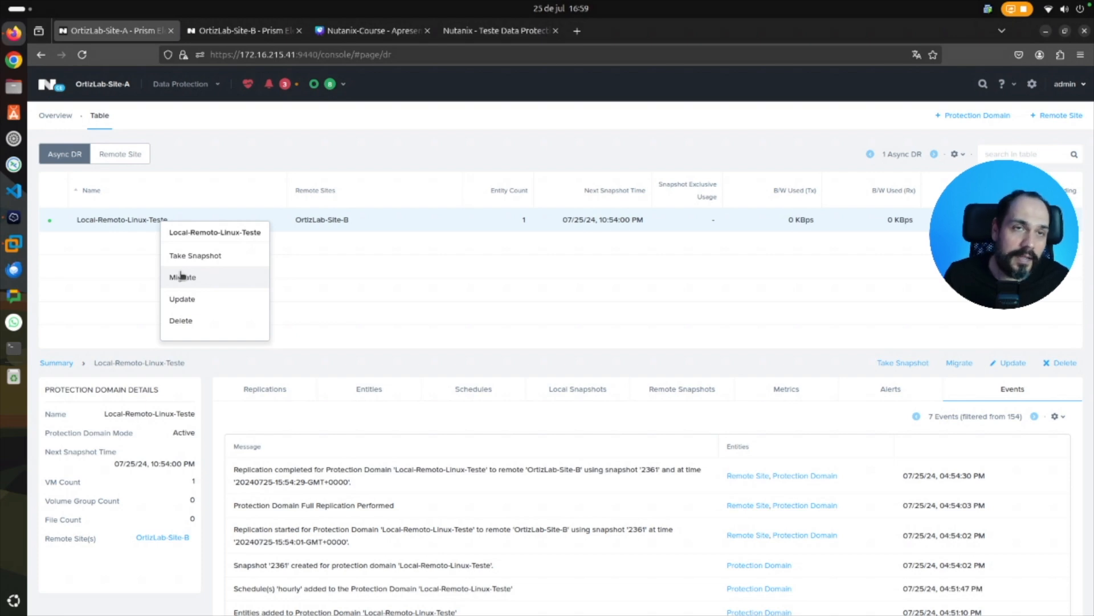
pyautogui.click(181, 276)
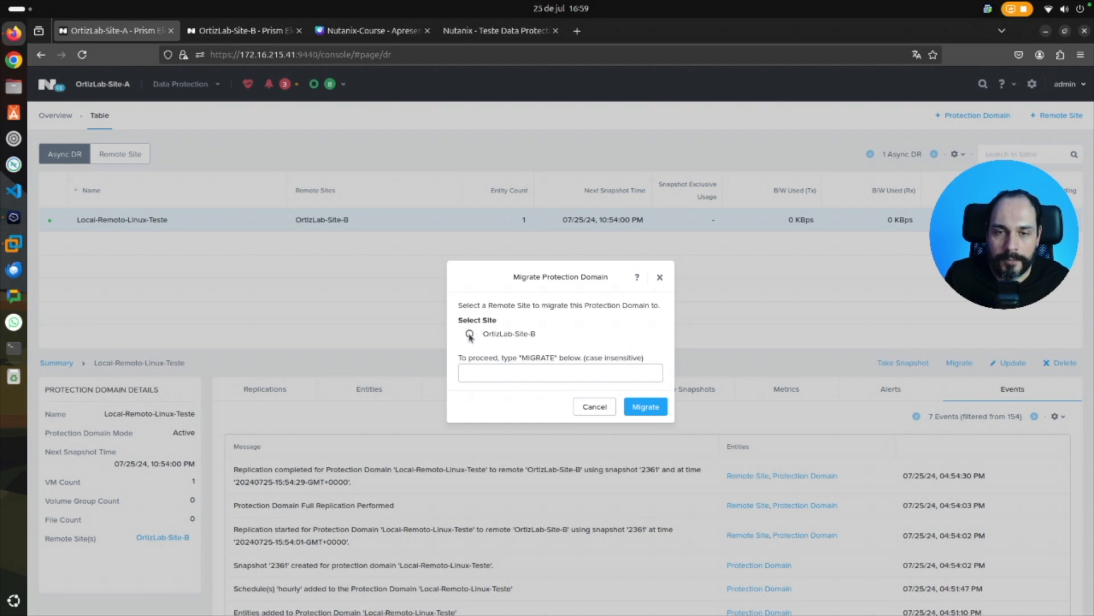
pyautogui.click(470, 334)
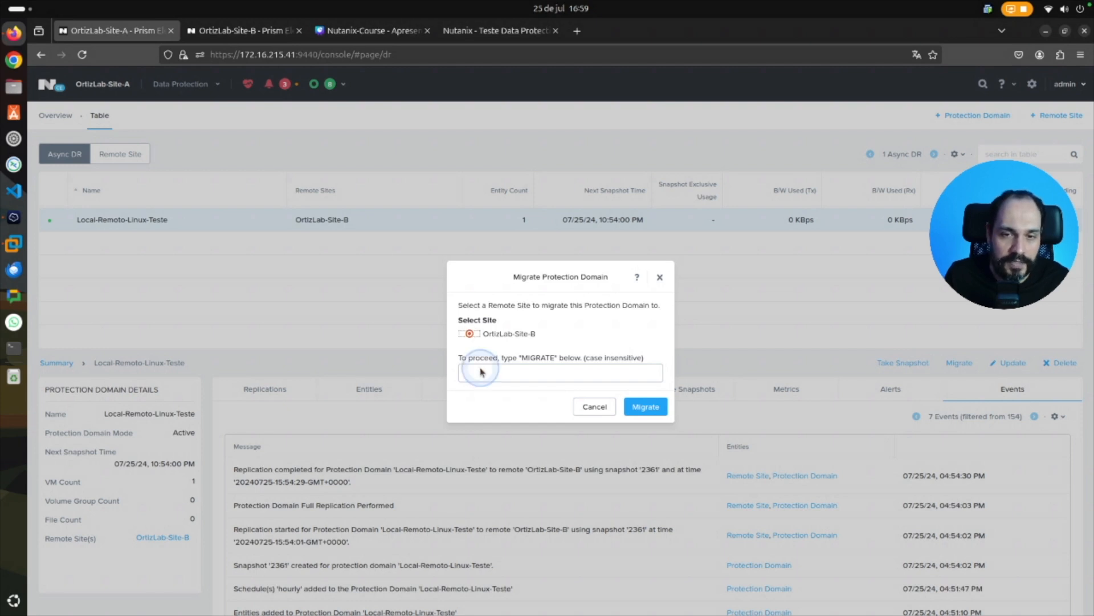
pyautogui.click(493, 375)
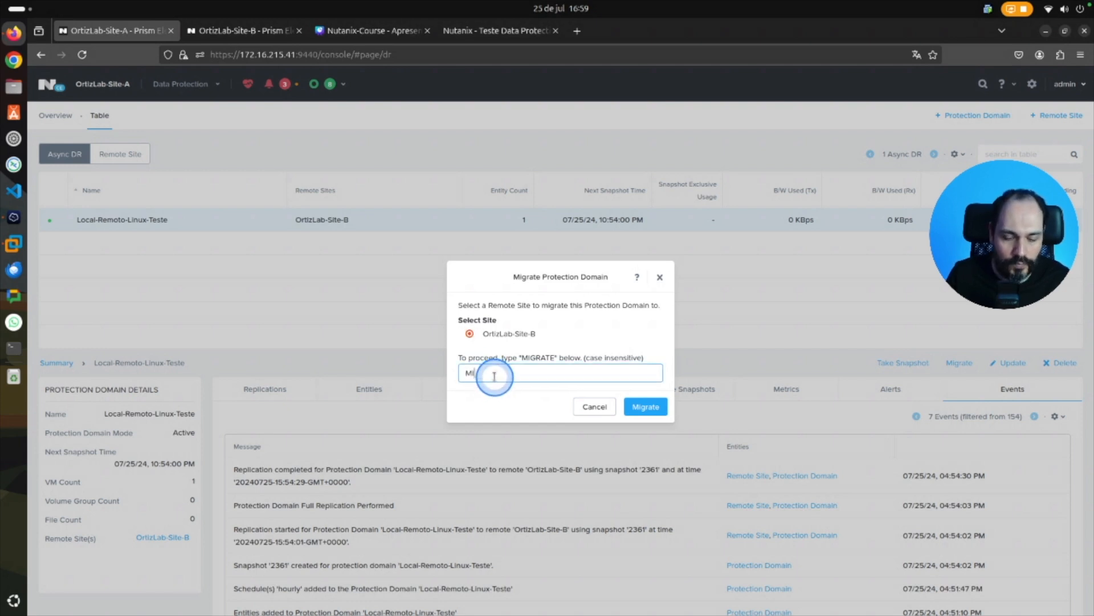
pyautogui.write('MIGRATE')
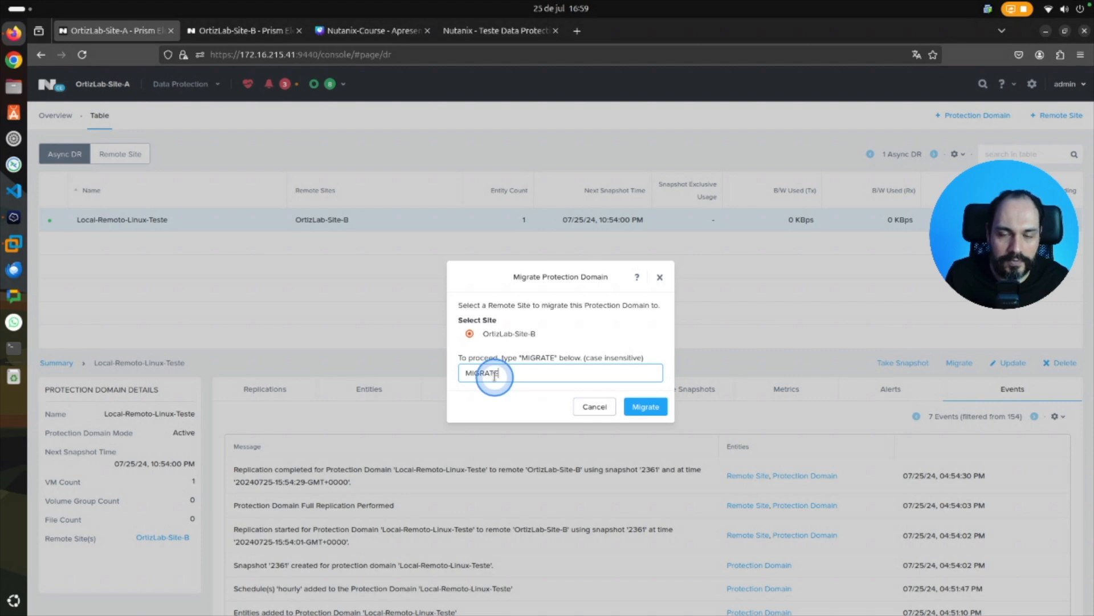
pyautogui.click(651, 408)
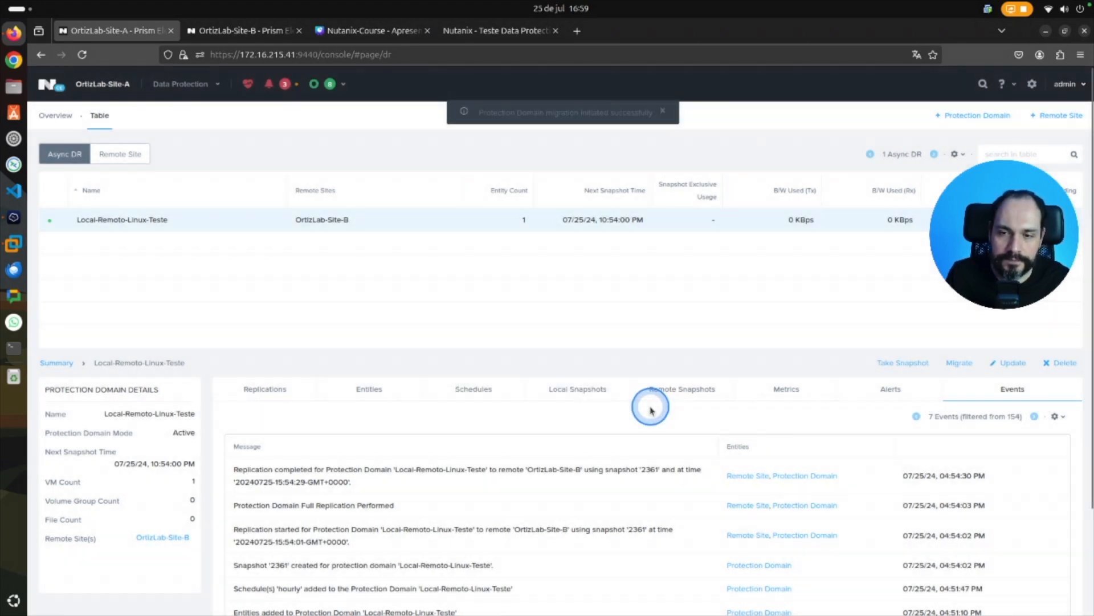
# Follow the protection domain migration in the events and recent tasks of OrtizLab-Site-A.
pyautogui.click(545, 339)
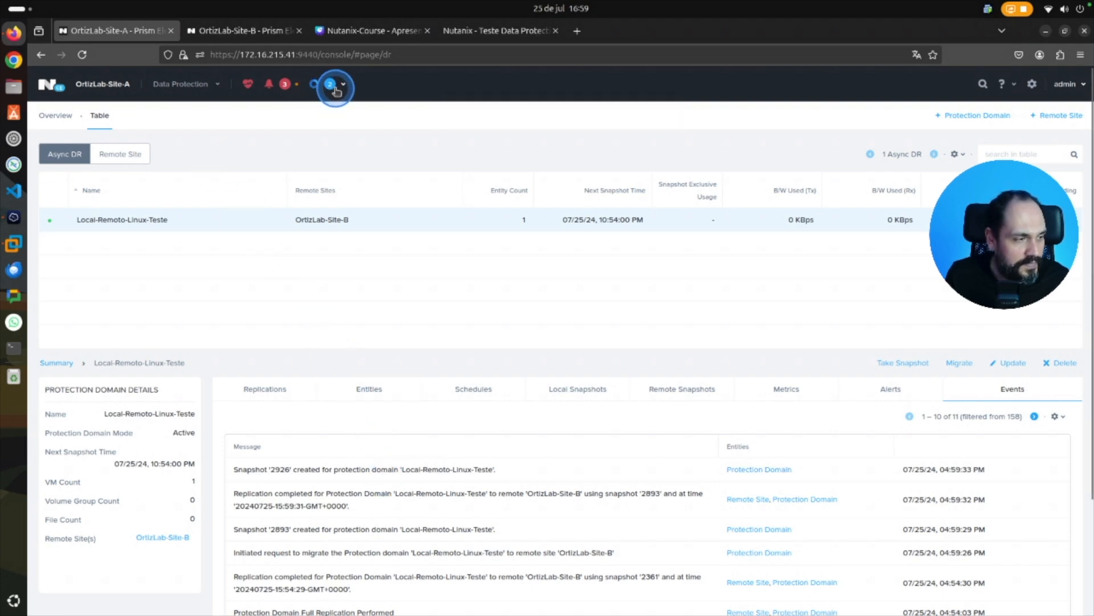
pyautogui.click(329, 85)
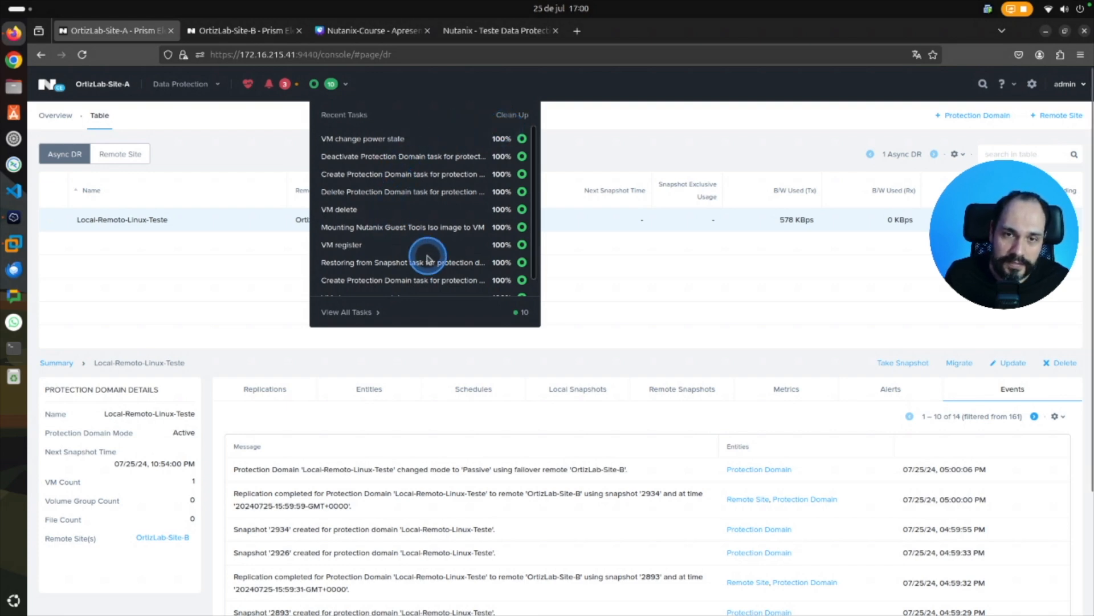
pyautogui.click(605, 260)
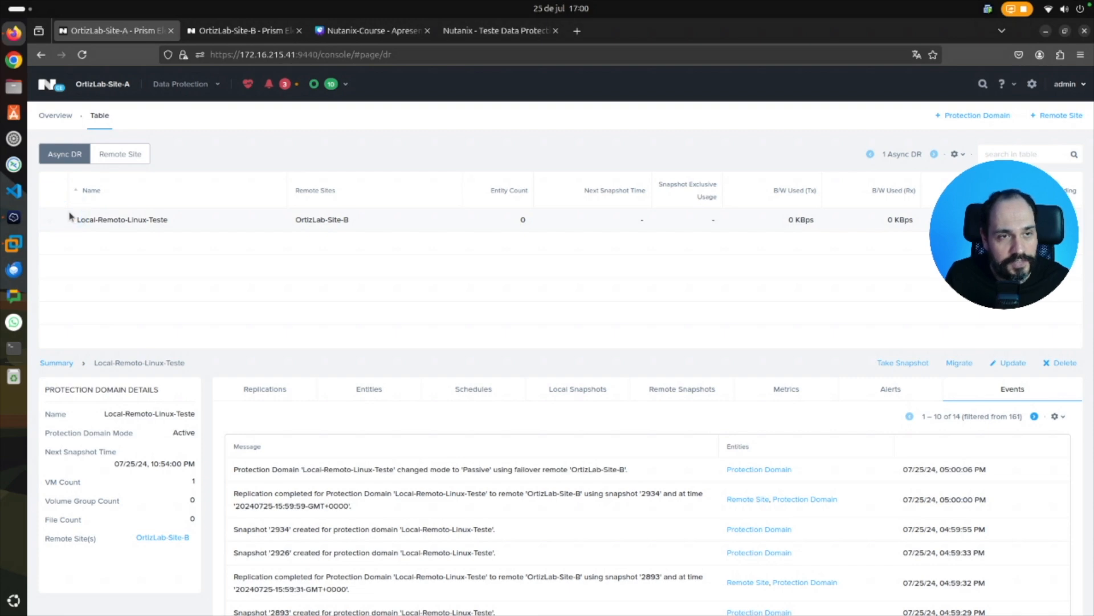
# Check which virtual machines remain on OrtizLab-Site-A and switch to the OrtizLab-Site-B console.
pyautogui.click(188, 87)
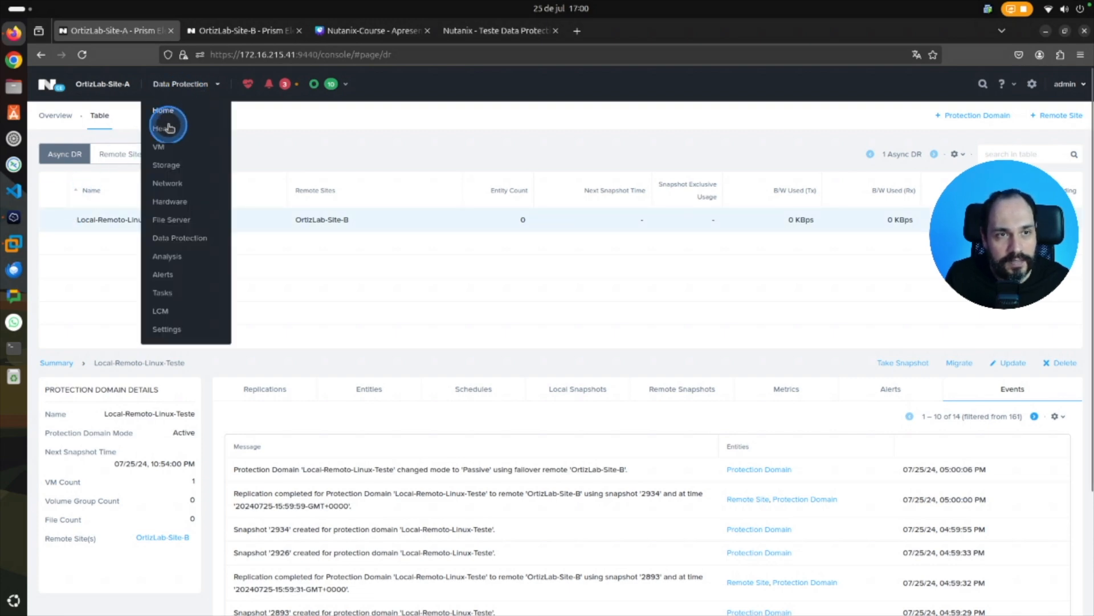
pyautogui.click(161, 149)
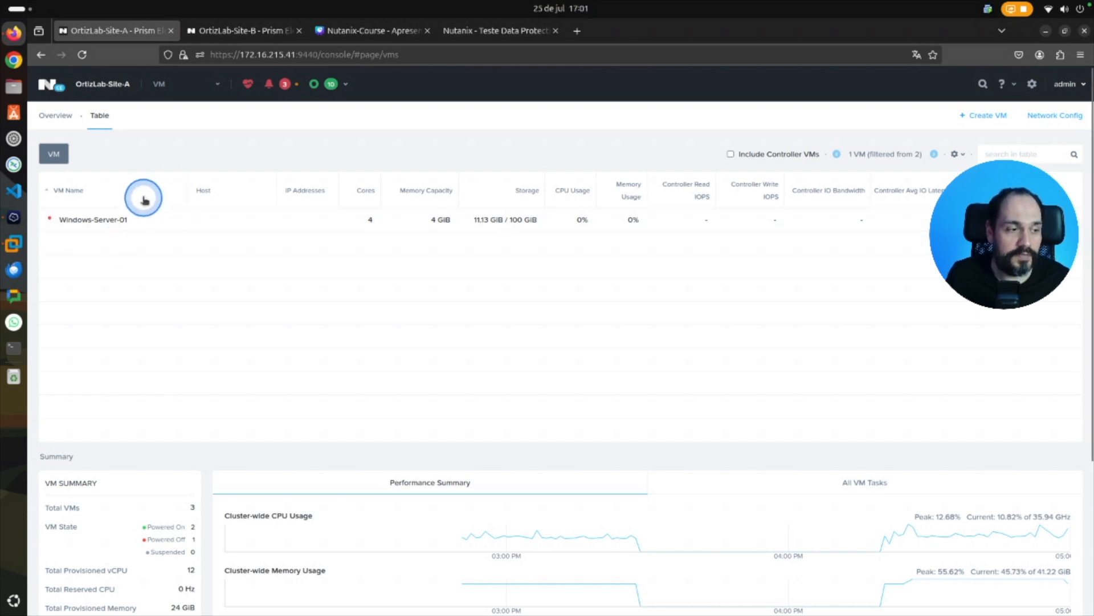
pyautogui.click(240, 36)
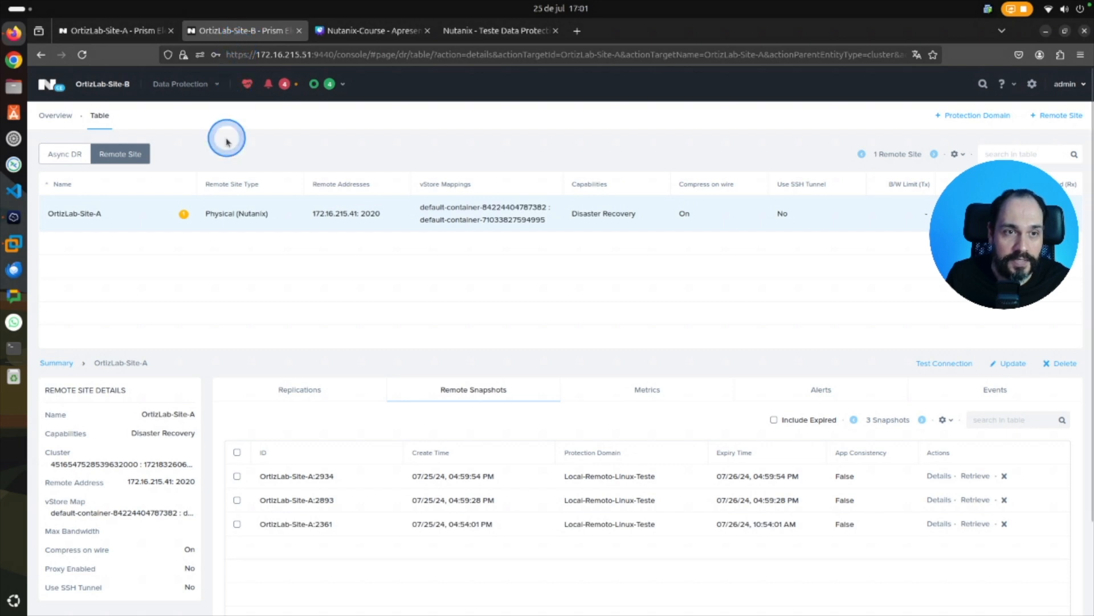
# Check the Async DR protection domain on OrtizLab-Site-B and power on the Ubuntu-Server-01 virtual machine there.
pyautogui.click(130, 214)
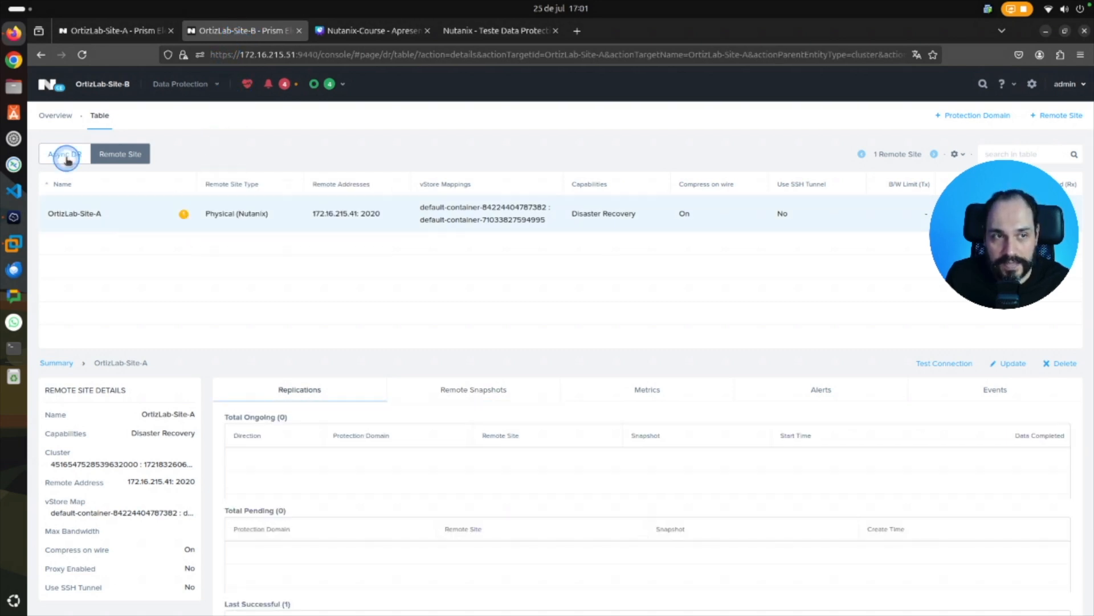
pyautogui.click(67, 159)
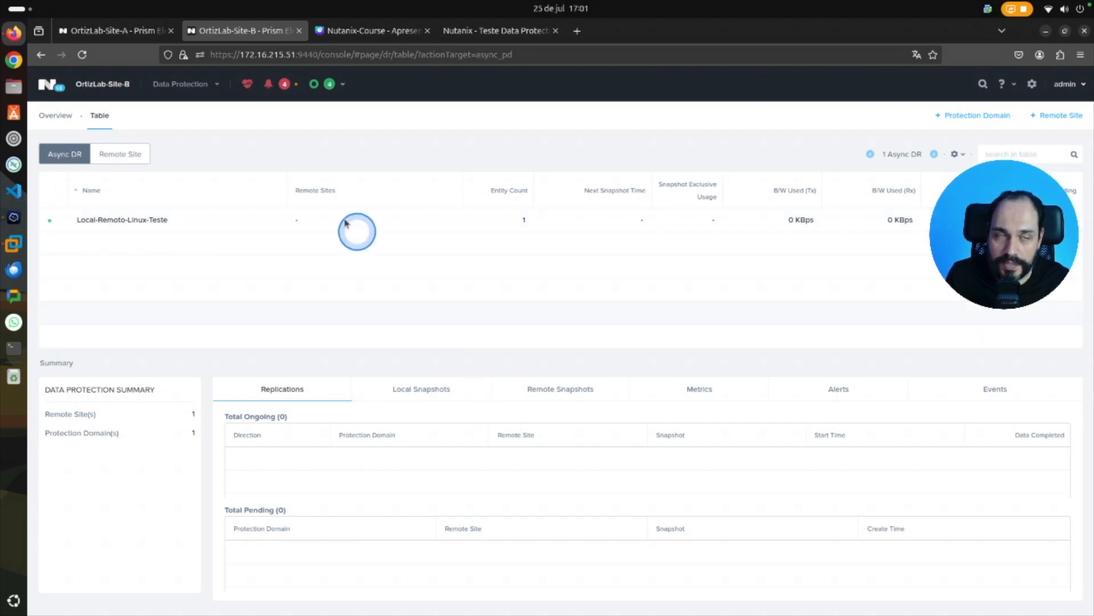
pyautogui.click(177, 84)
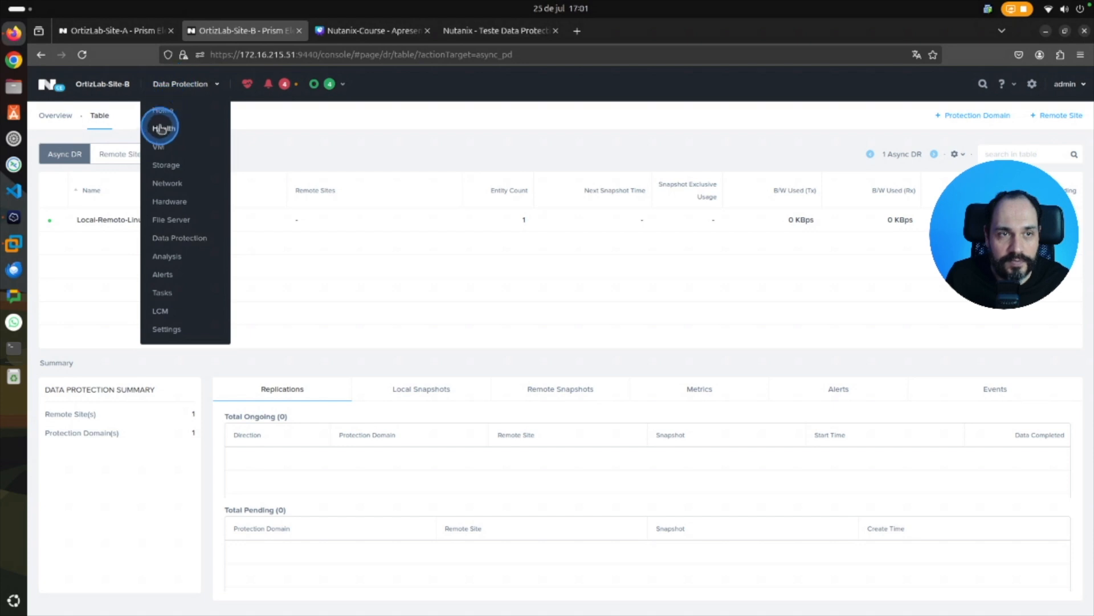
pyautogui.click(159, 148)
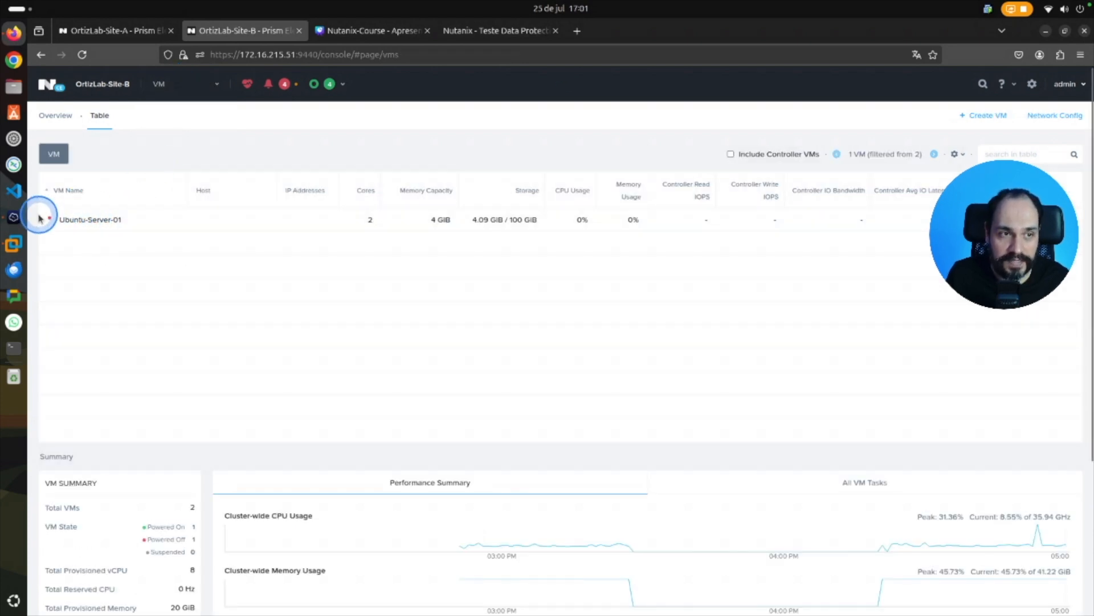
pyautogui.rightClick(108, 216)
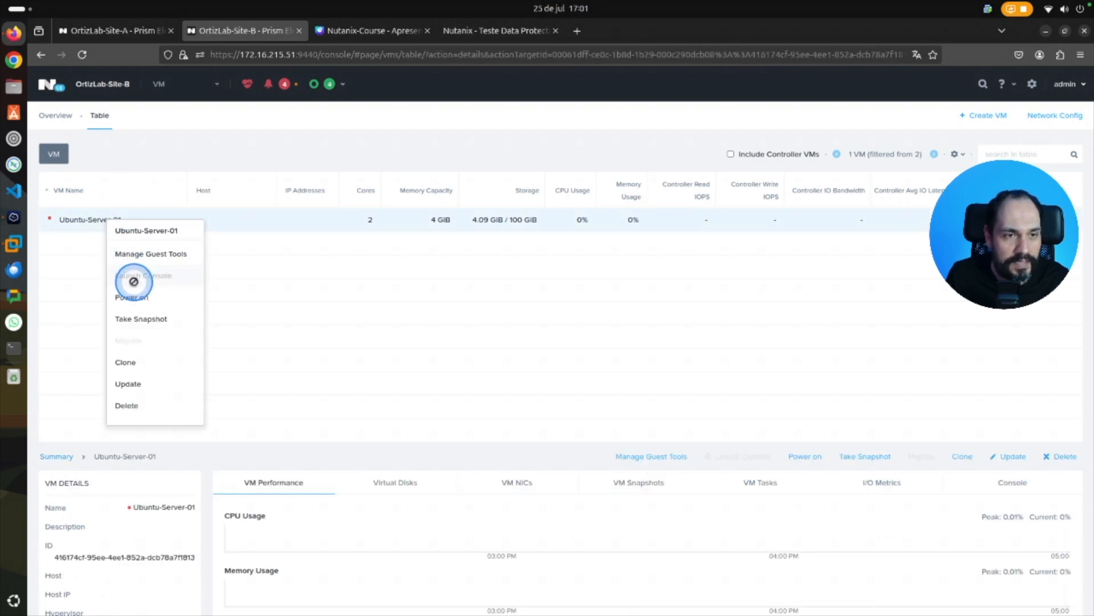
pyautogui.click(134, 295)
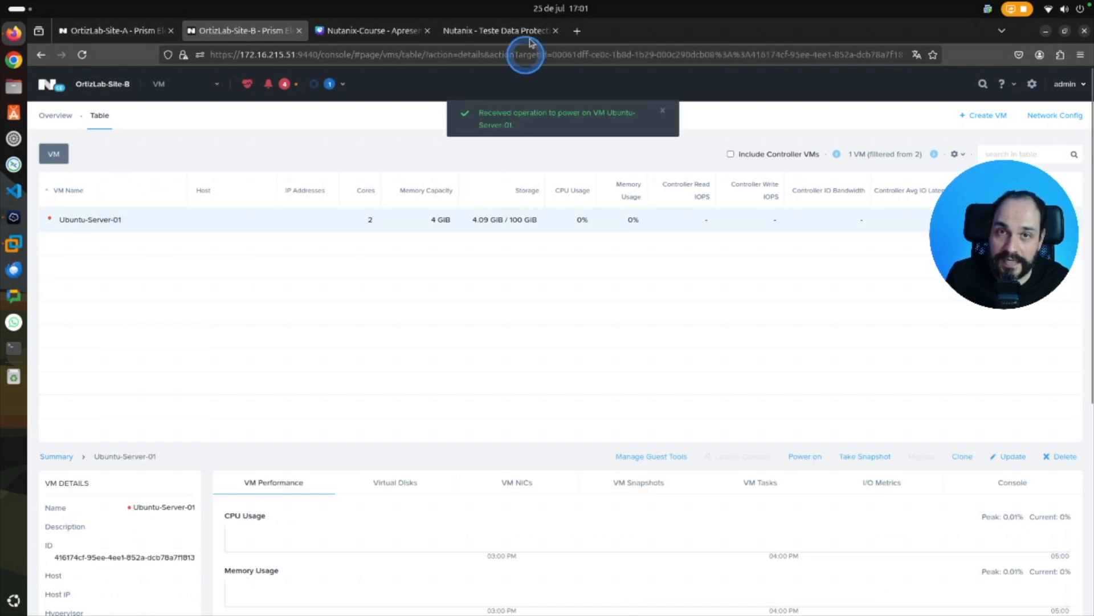
# Launch the console of Ubuntu-Server-01 on OrtizLab-Site-B to check its boot, and close the console window.
pyautogui.click(459, 32)
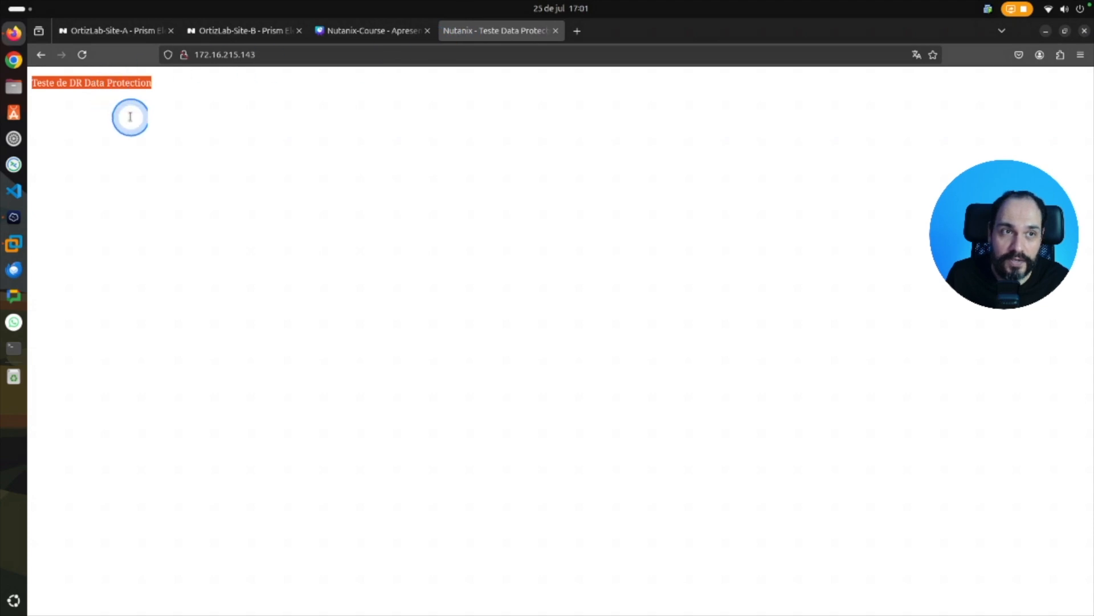
pyautogui.click(230, 32)
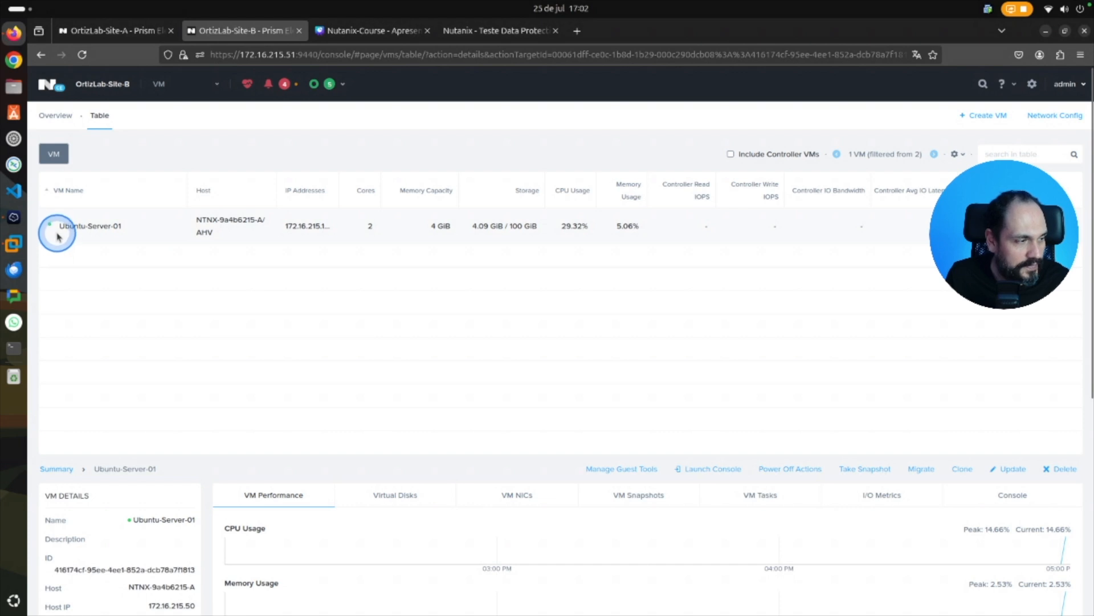
pyautogui.rightClick(82, 224)
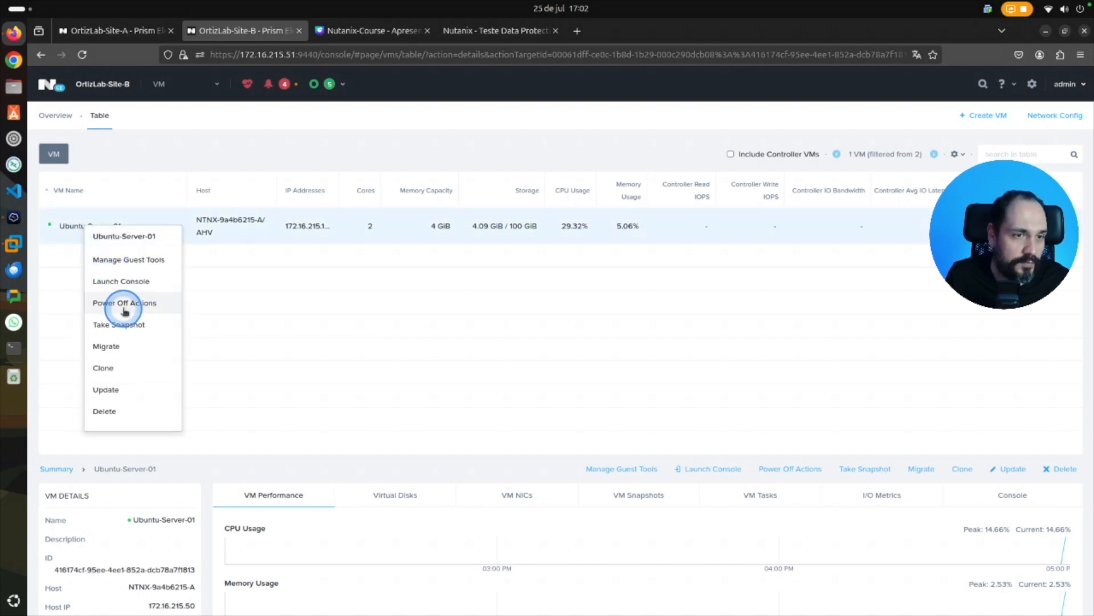
pyautogui.click(131, 281)
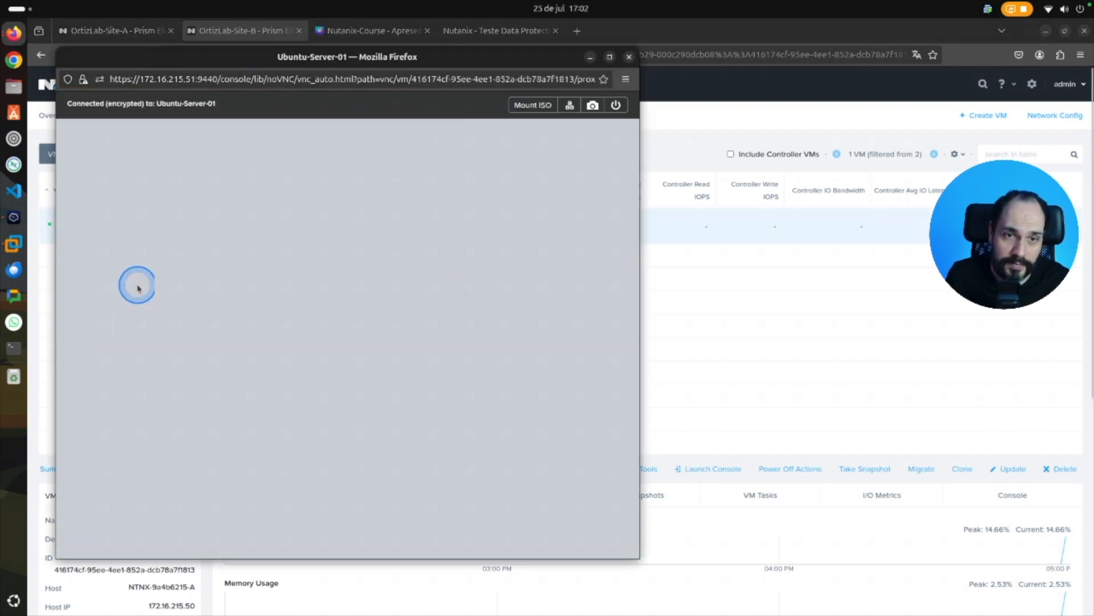
pyautogui.click(629, 57)
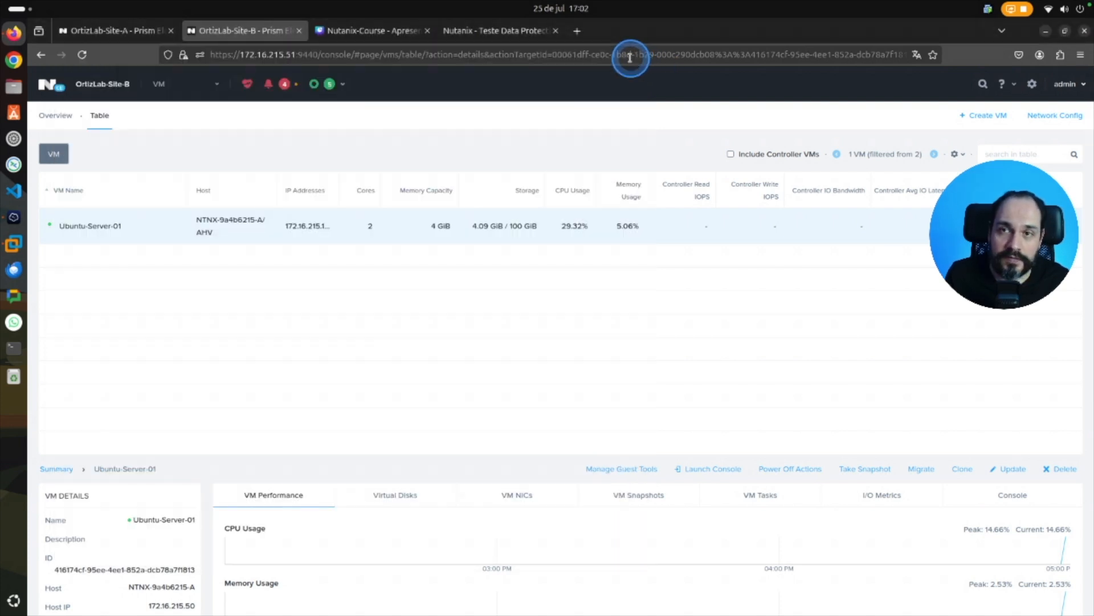
# Reload the test web page at 172.16.215.143 to check that the migrated server responds.
pyautogui.click(504, 38)
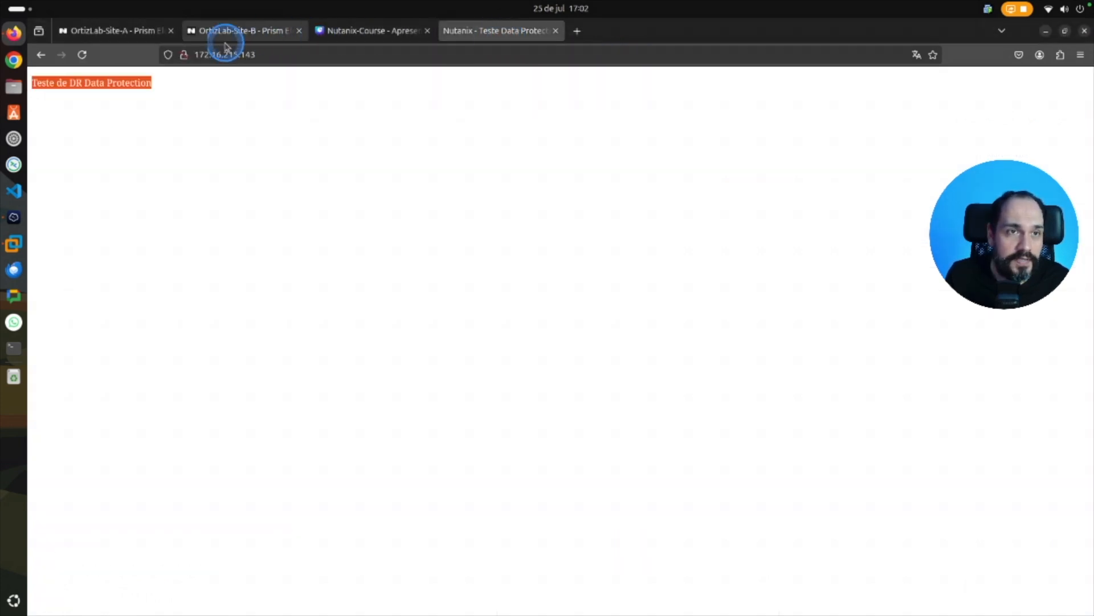
pyautogui.click(82, 54)
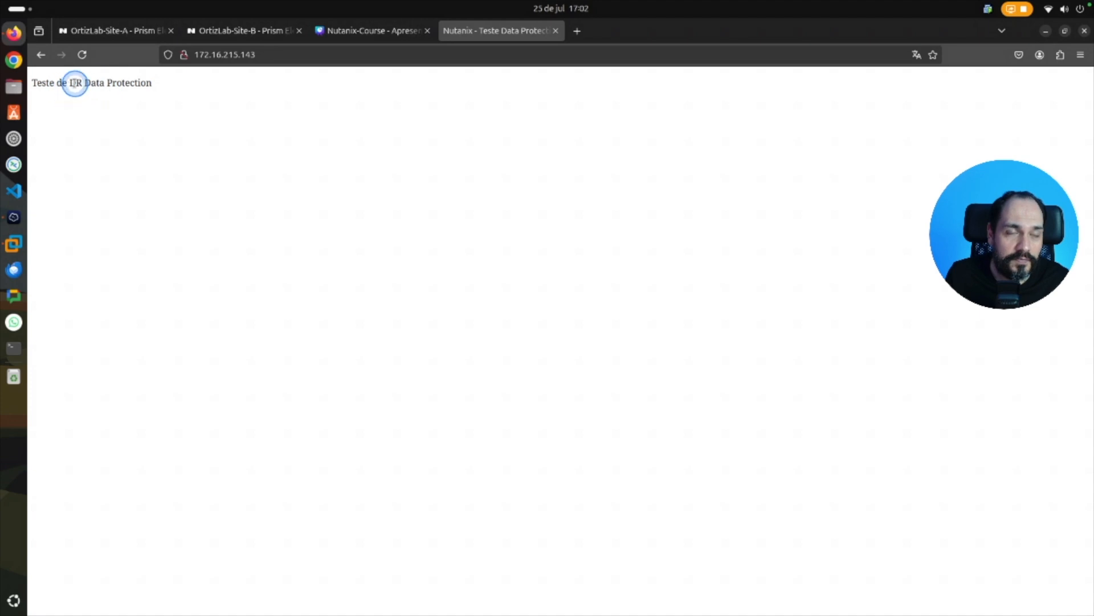
pyautogui.moveTo(70, 83); pyautogui.dragTo(153, 83)
pyautogui.click(82, 55)
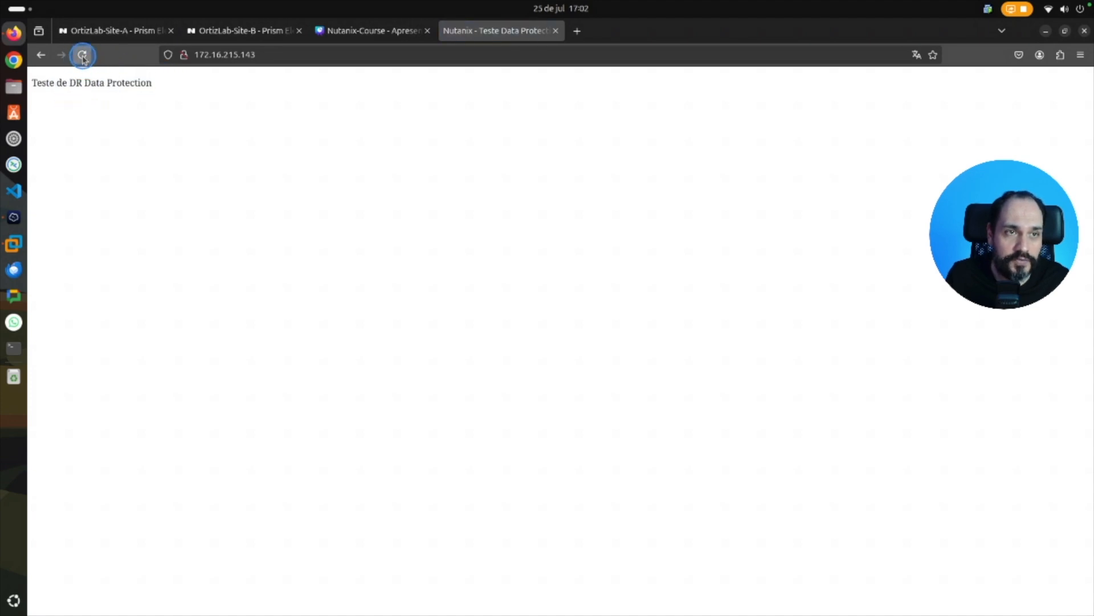
# Migrate the Local-Remoto-Linux-Teste protection domain from OrtizLab-Site-B back to OrtizLab-Site-A, entering MIGRATE as the confirmation text.
pyautogui.click(276, 32)
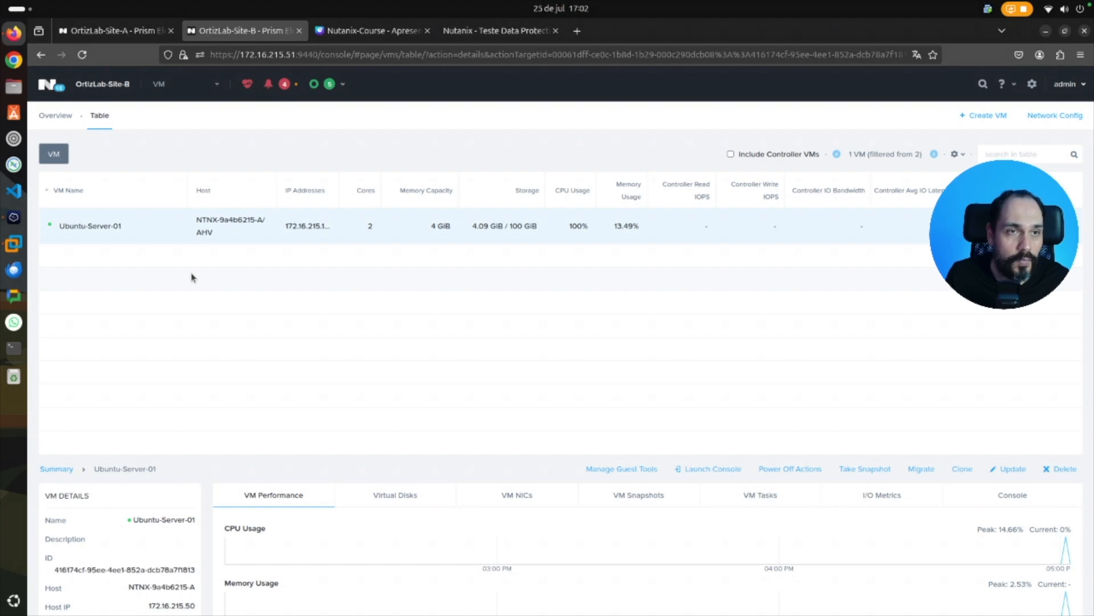
pyautogui.click(187, 159)
pyautogui.click(205, 84)
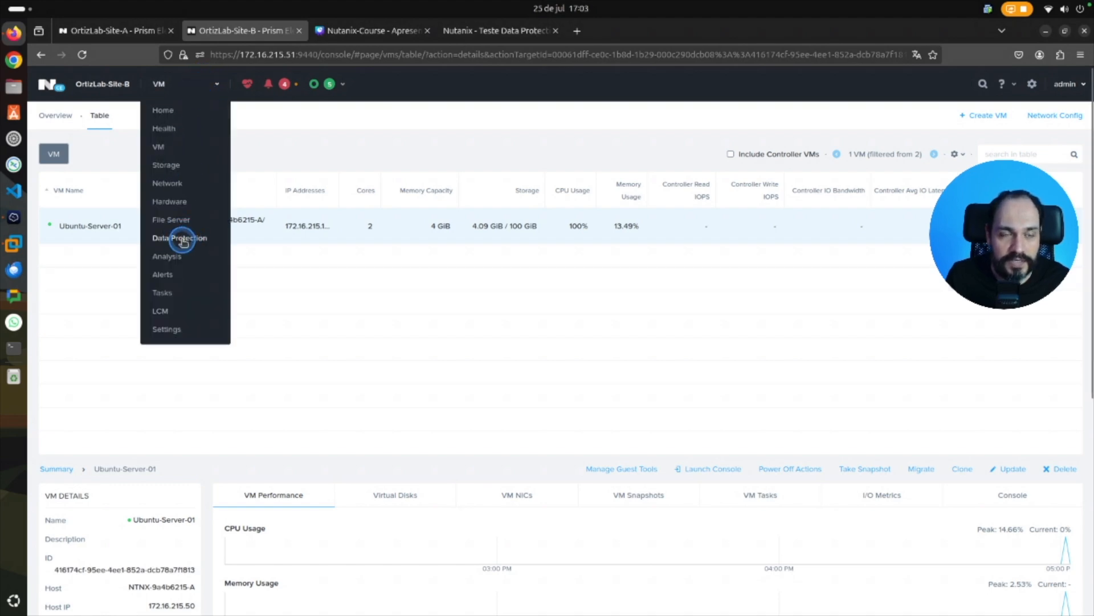
pyautogui.click(182, 239)
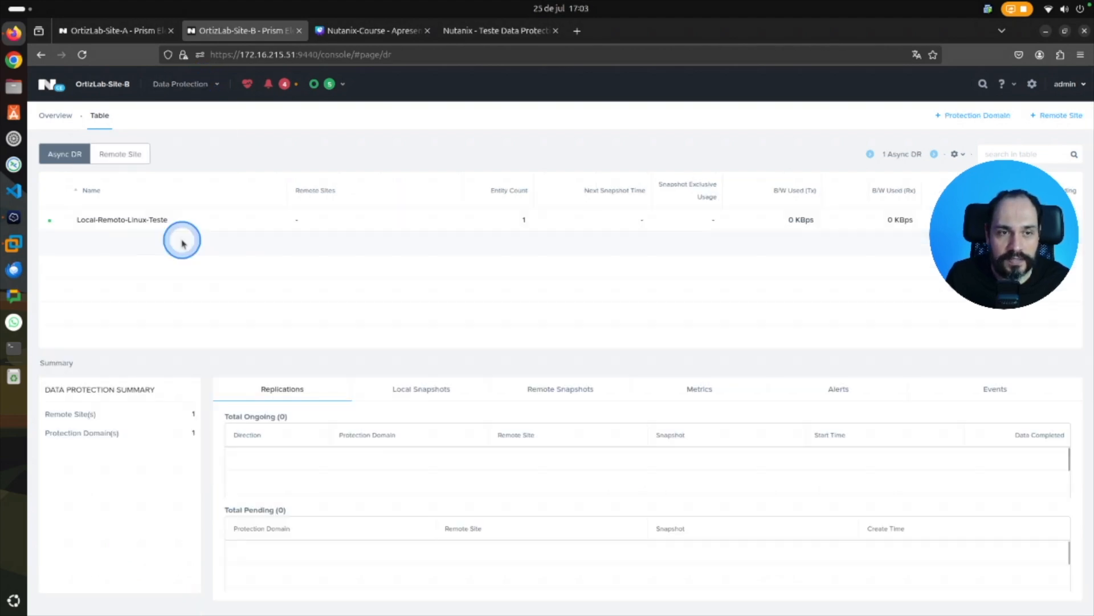
pyautogui.click(147, 221)
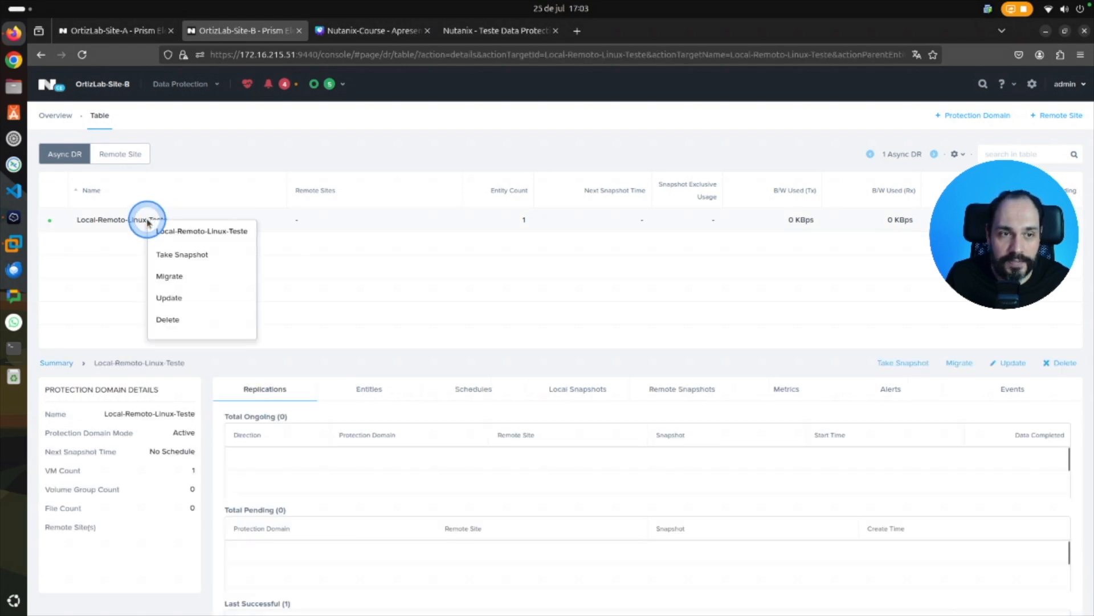
pyautogui.click(164, 276)
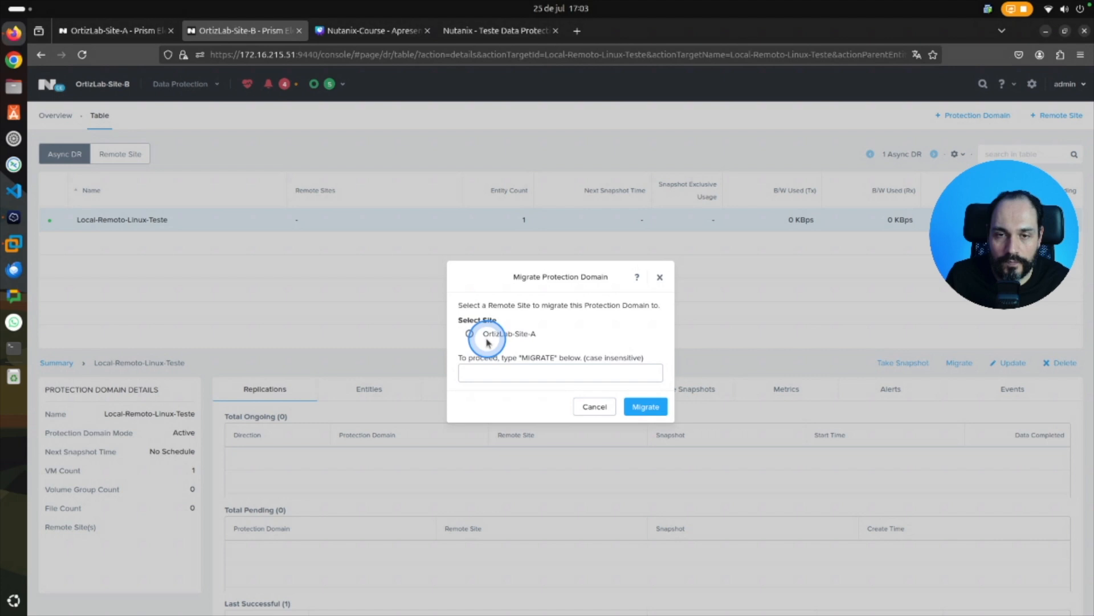
pyautogui.click(469, 334)
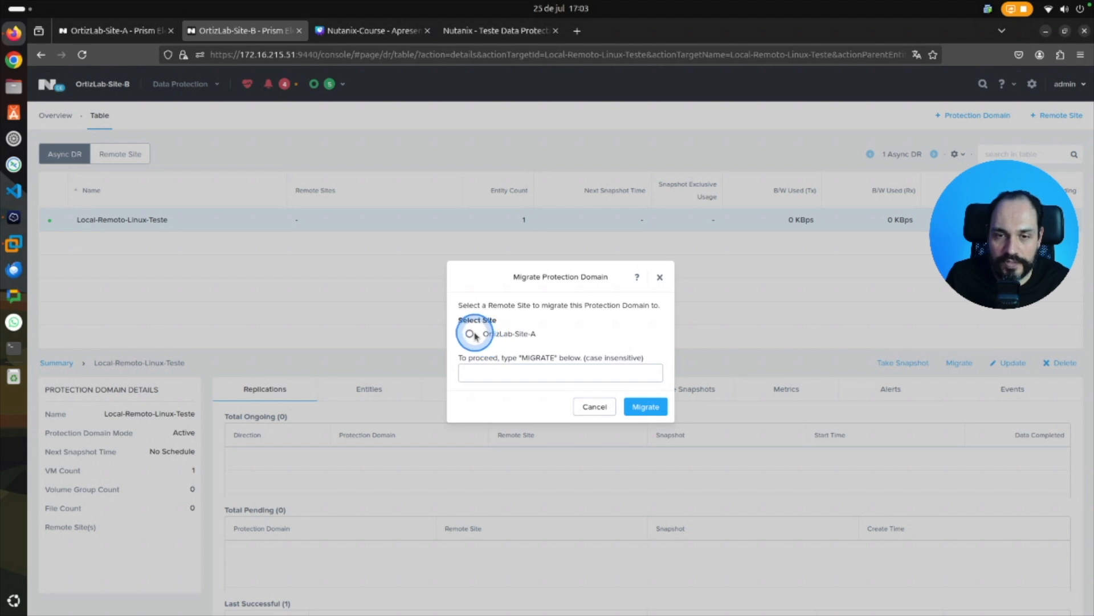
pyautogui.click(495, 371)
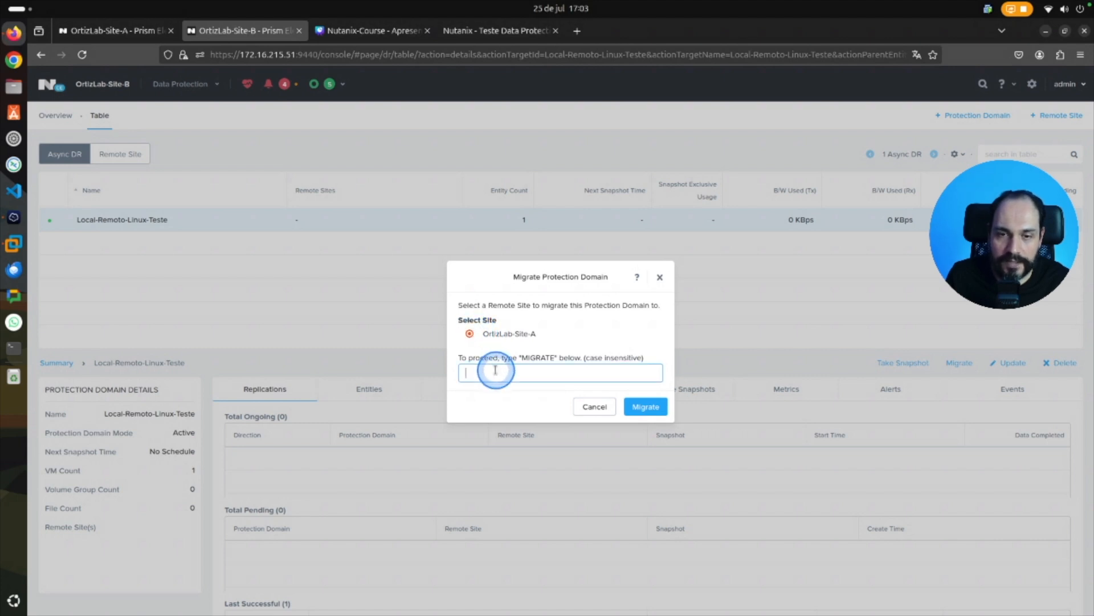
pyautogui.write('MIGRATE')
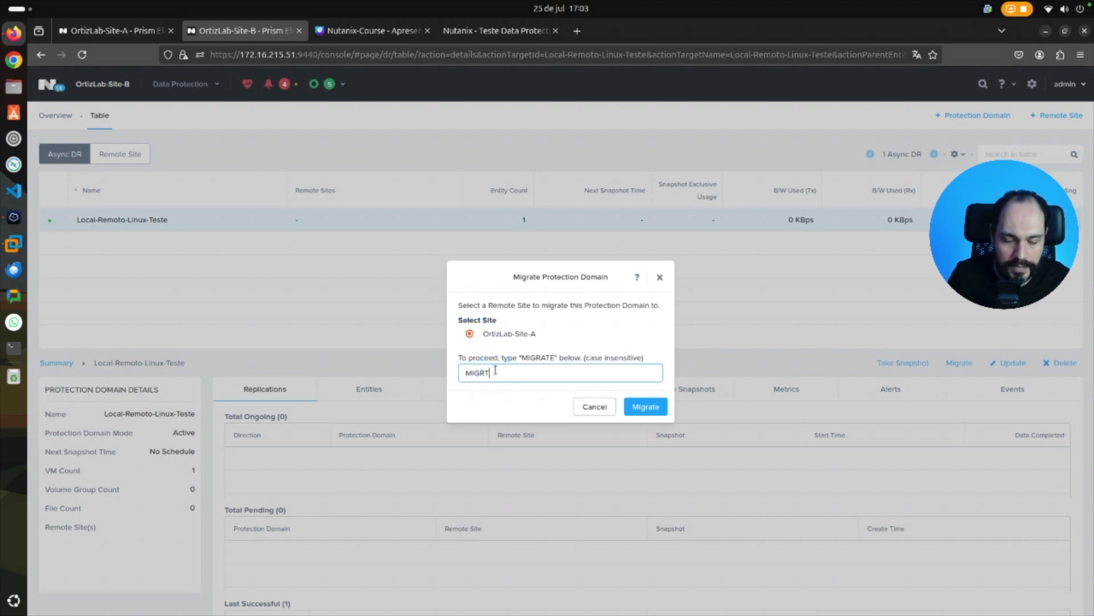
pyautogui.click(653, 408)
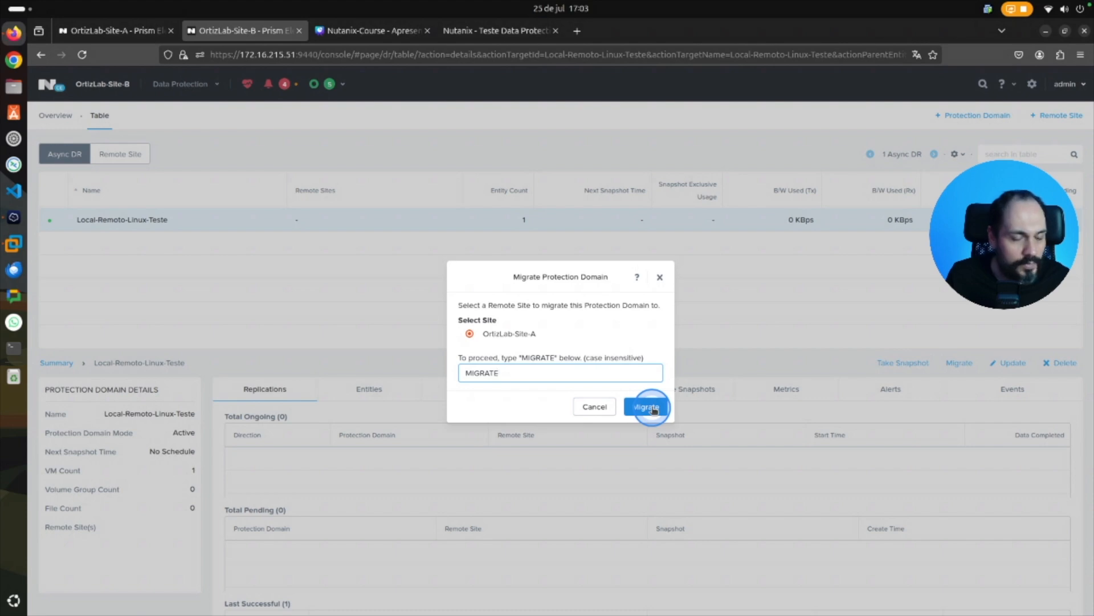
pyautogui.click(654, 408)
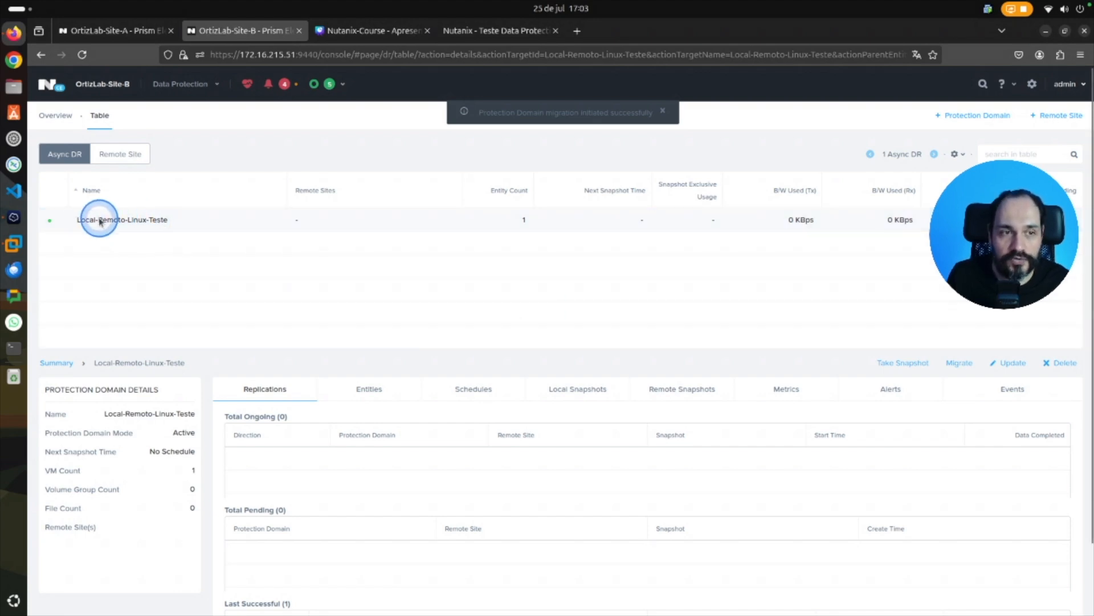
# Follow the failback in the protection domain's events and recent tasks, and check the virtual machines on OrtizLab-Site-B.
pyautogui.click(1014, 389)
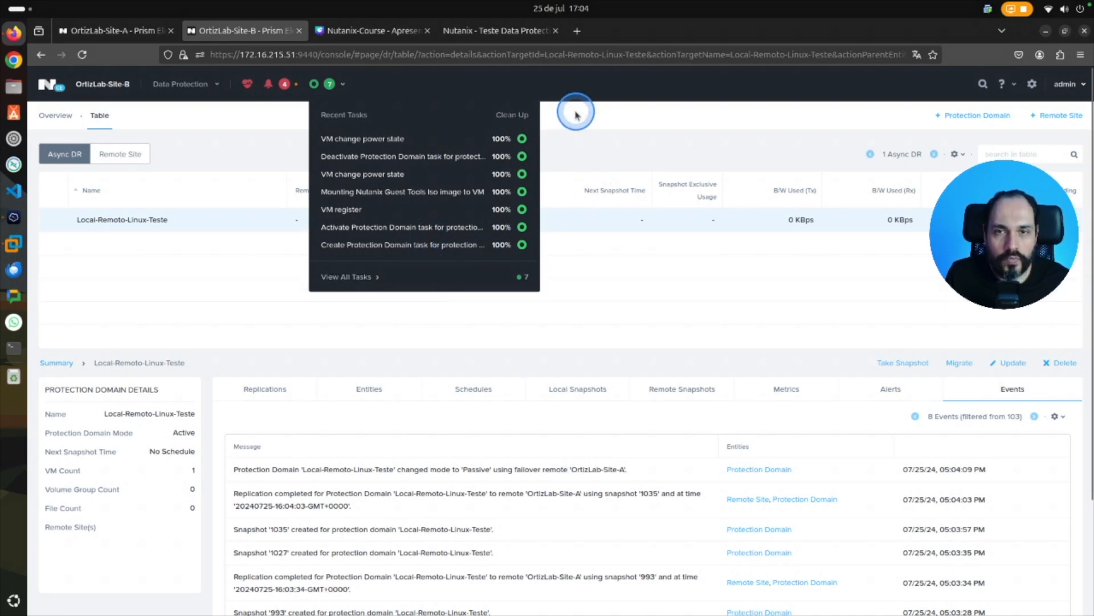
pyautogui.click(180, 83)
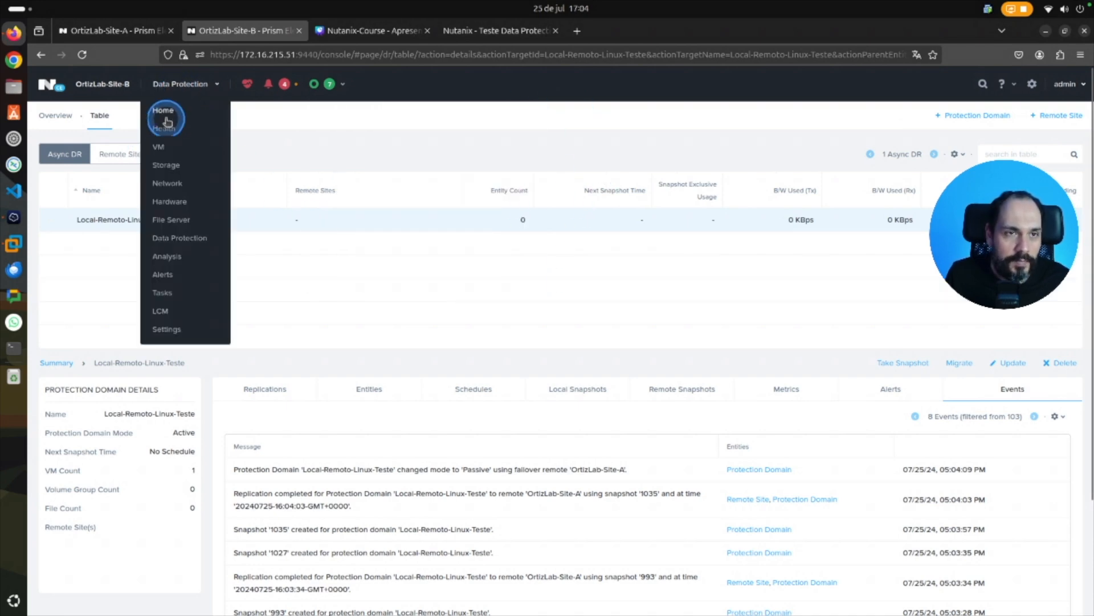
pyautogui.click(160, 150)
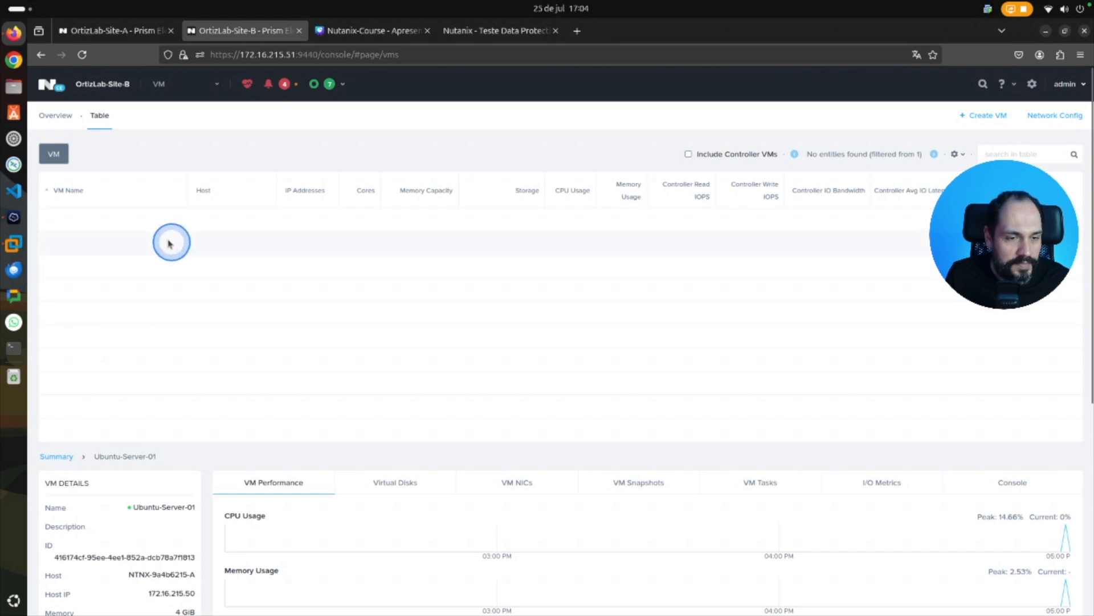
# Check the virtual machines on OrtizLab-Site-A and the details of its Local-Remoto-Linux-Teste protection domain.
pyautogui.click(116, 30)
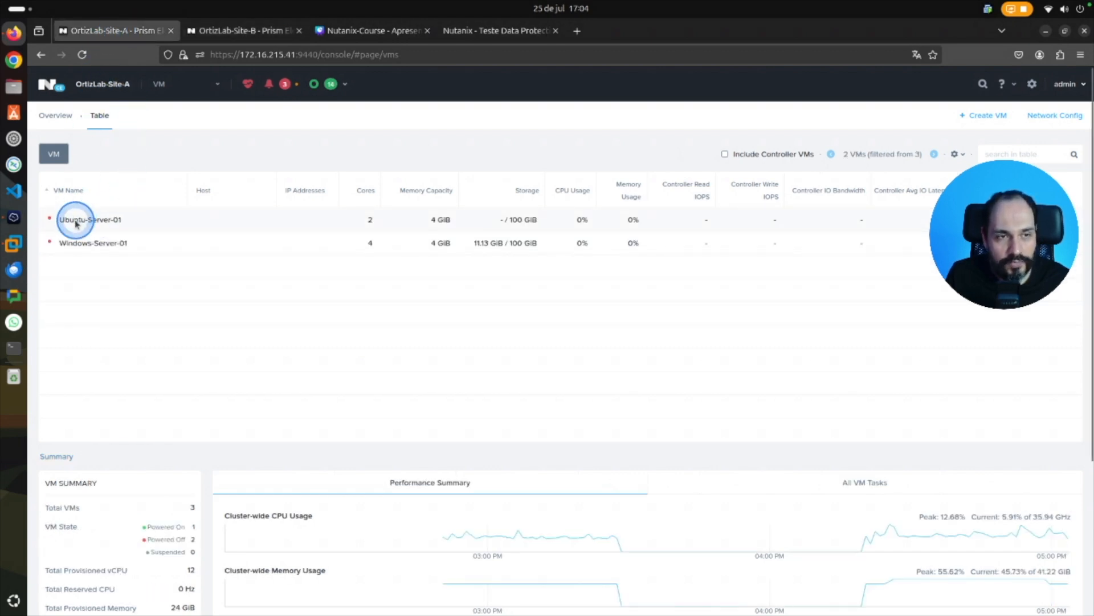
pyautogui.rightClick(184, 98)
pyautogui.click(183, 98)
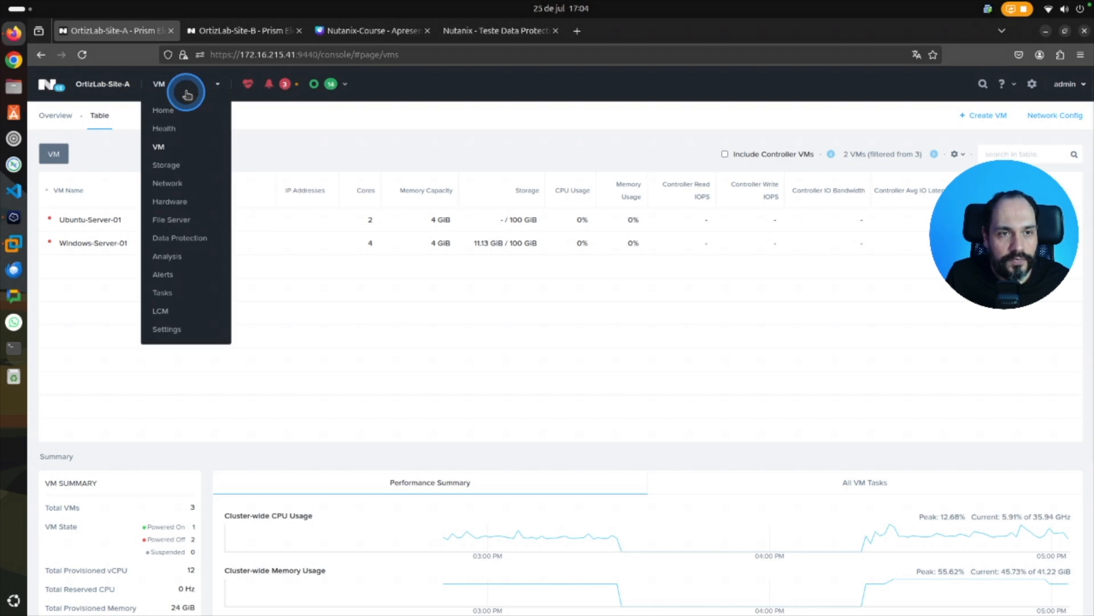
pyautogui.click(171, 240)
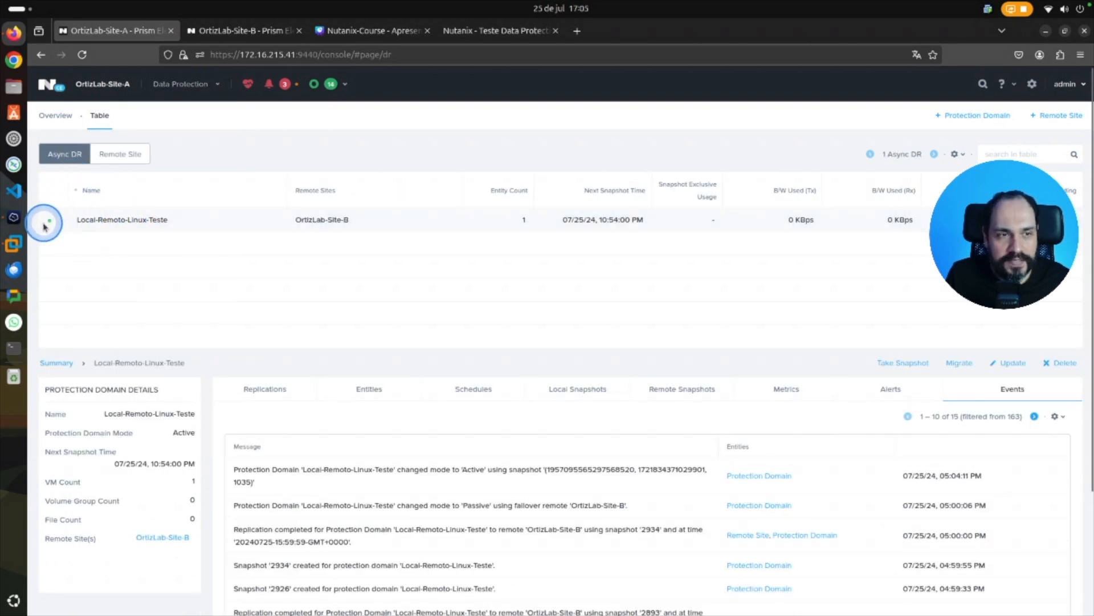
pyautogui.click(68, 219)
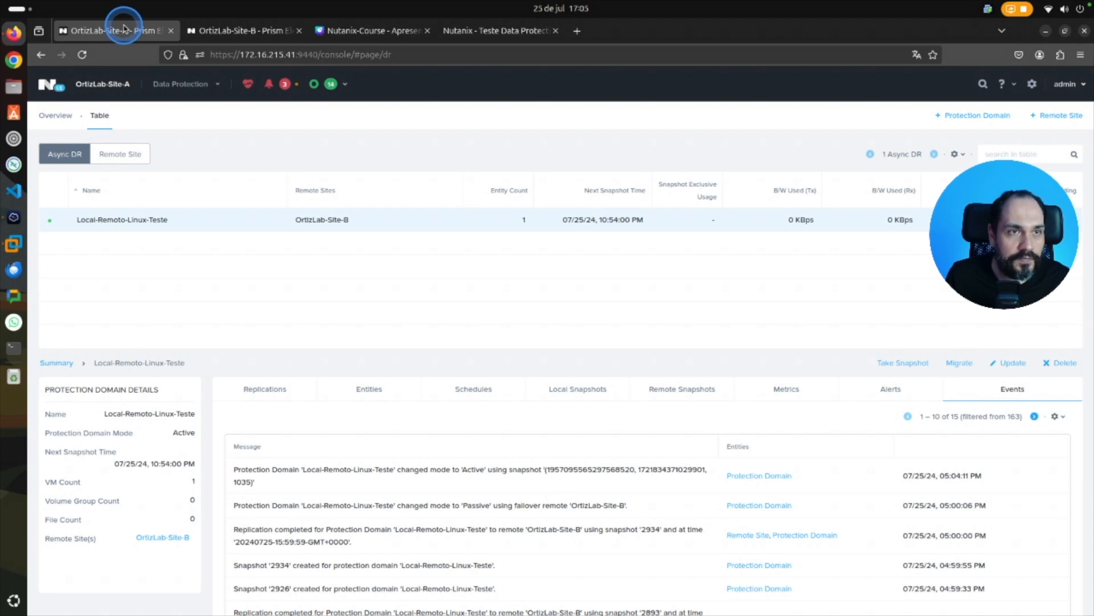
pyautogui.moveTo(125, 26)
pyautogui.mouseDown()
pyautogui.moveTo(104, 59)
pyautogui.moveTo(136, 55)
pyautogui.mouseUp()
pyautogui.press('alt')
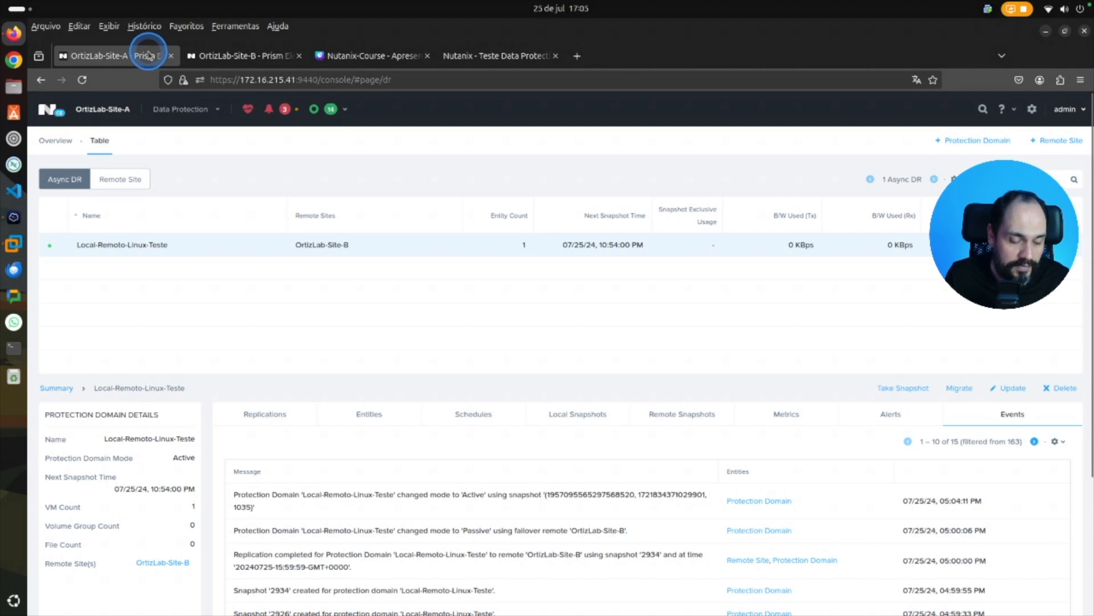
pyautogui.moveTo(147, 50)
pyautogui.mouseDown()
pyautogui.moveTo(45, 202)
pyautogui.moveTo(96, 35)
pyautogui.moveTo(188, 190)
pyautogui.mouseUp()
pyautogui.click(188, 189)
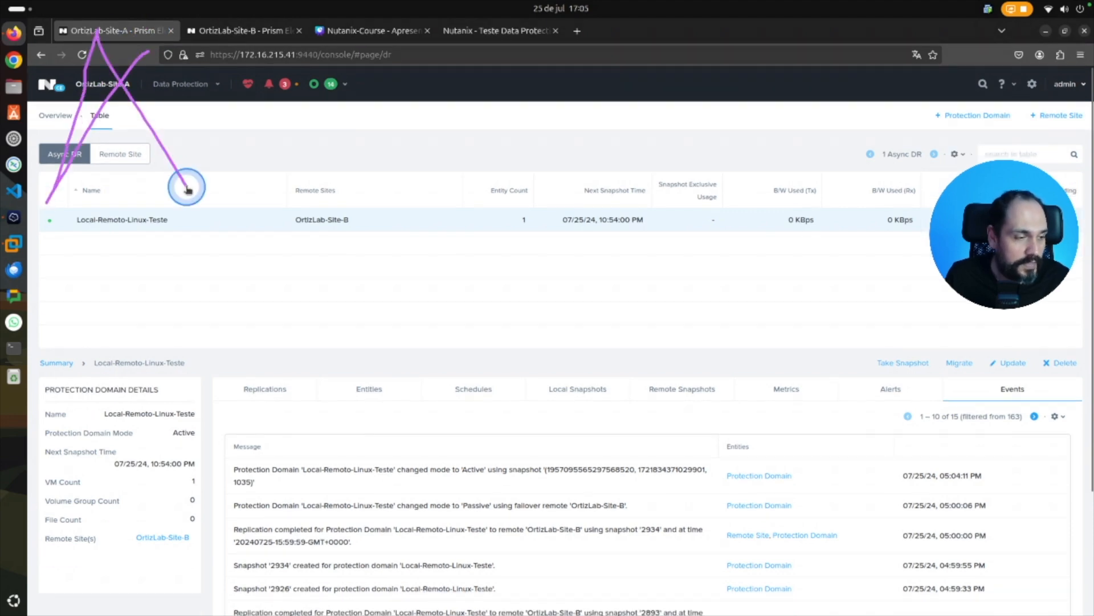
# Examine the mode and details of the Local-Remoto-Linux-Teste protection domain on OrtizLab-Site-B.
pyautogui.click(254, 40)
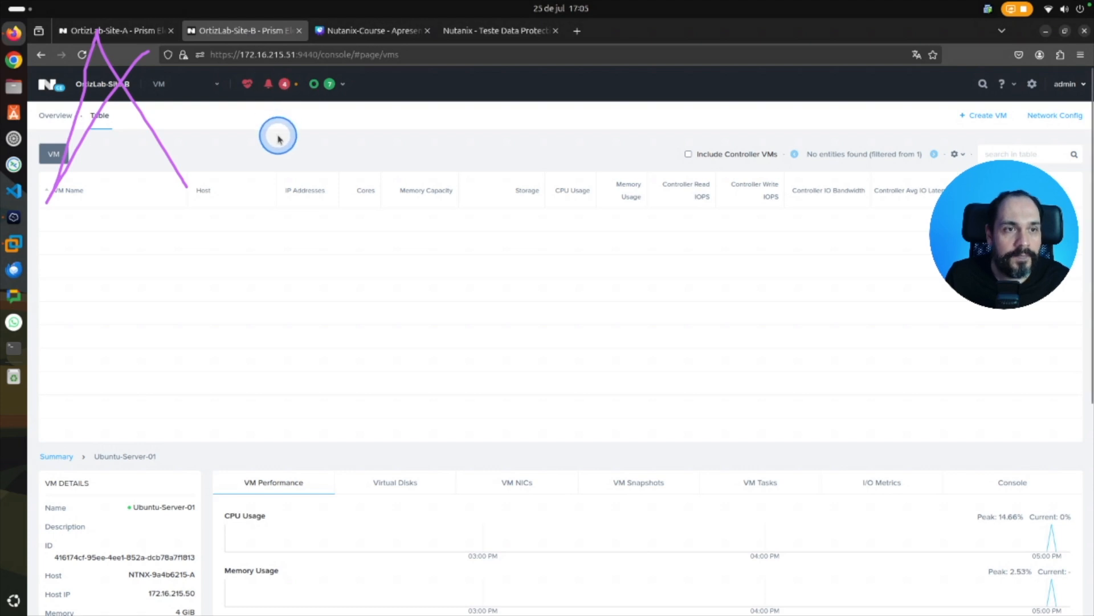
pyautogui.click(165, 84)
pyautogui.click(191, 239)
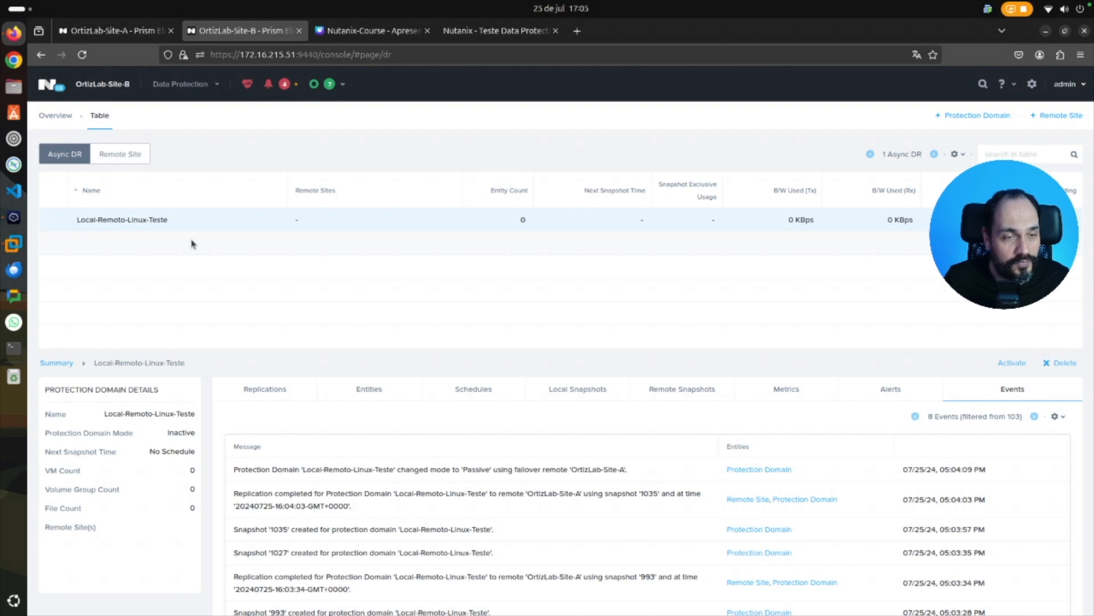
pyautogui.click(159, 218)
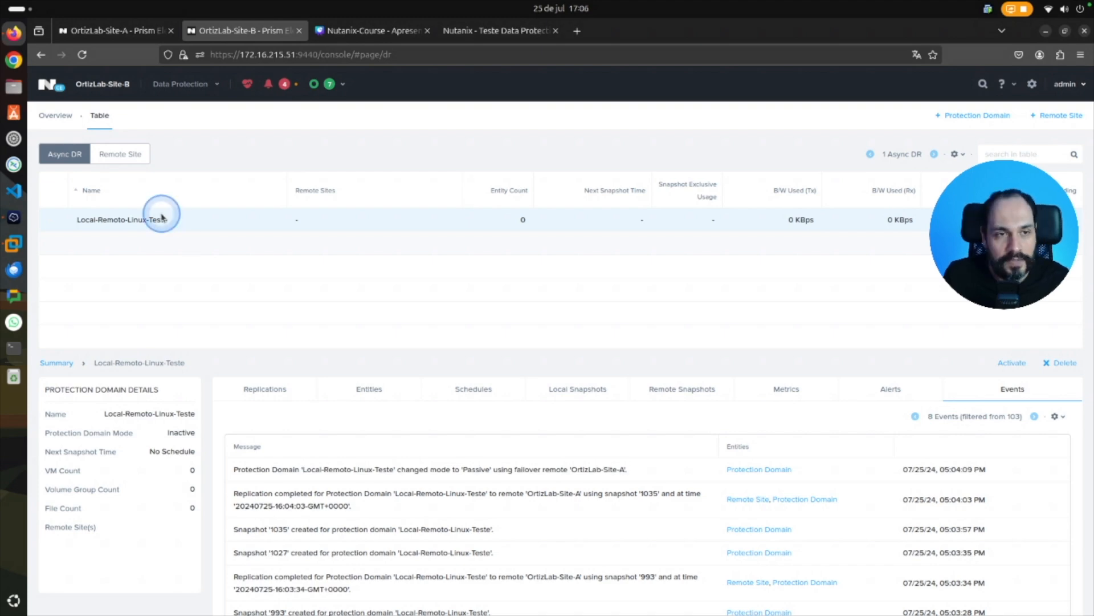
# Activate the Local-Remoto-Linux-Teste protection domain on OrtizLab-Site-B and follow the activation in the recent tasks.
pyautogui.rightClick(160, 220)
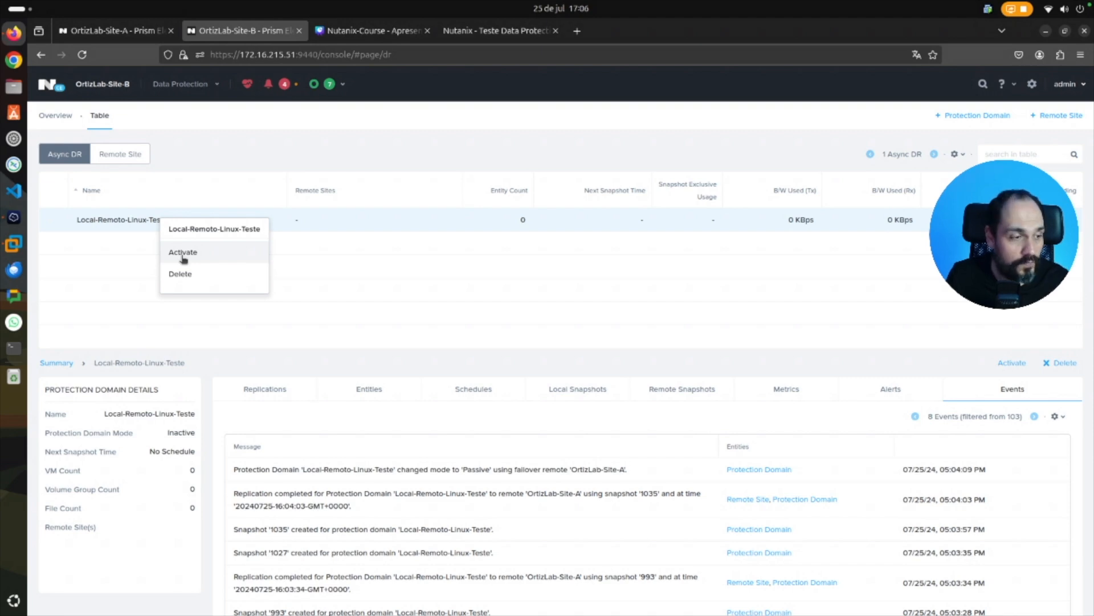
pyautogui.click(182, 257)
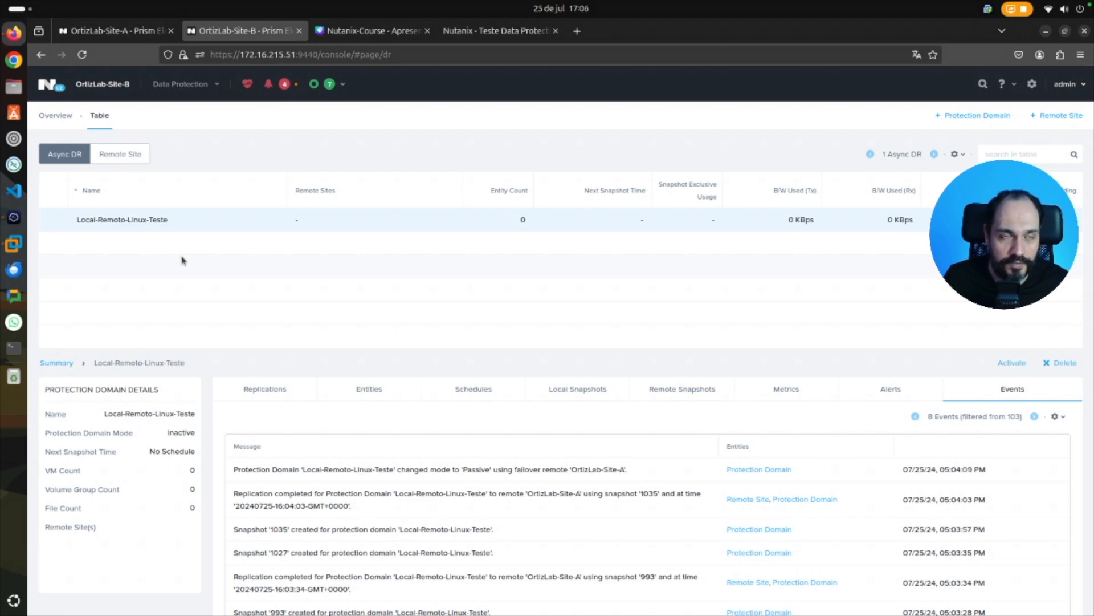
pyautogui.click(345, 87)
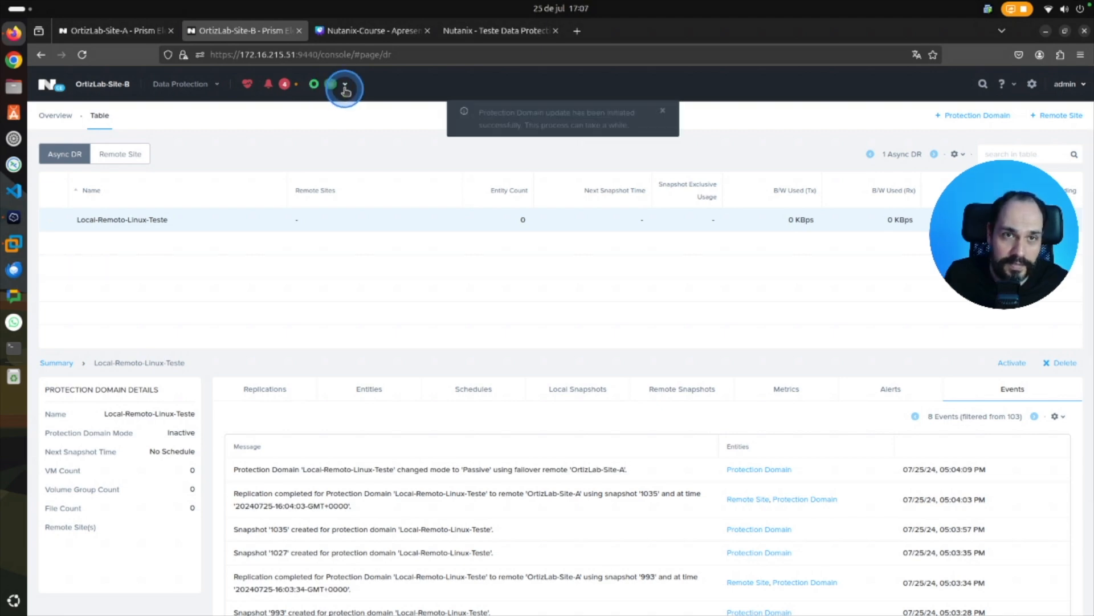
pyautogui.click(345, 87)
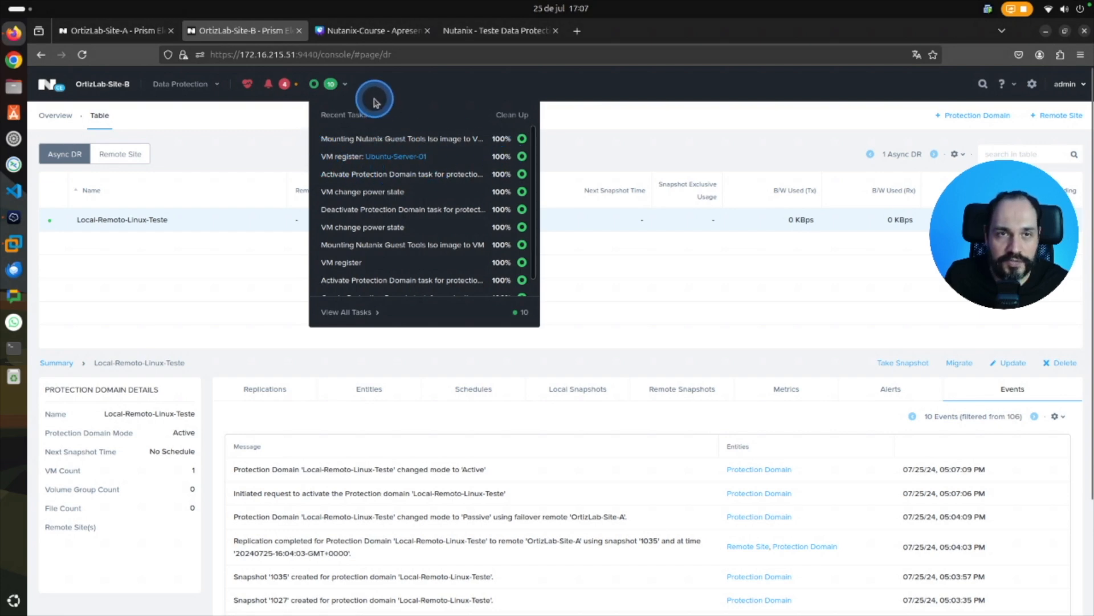
# Check the virtual machines on OrtizLab-Site-B and switch to the Laboratório slide of the Nutanix-Course presentation in Canva.
pyautogui.click(199, 84)
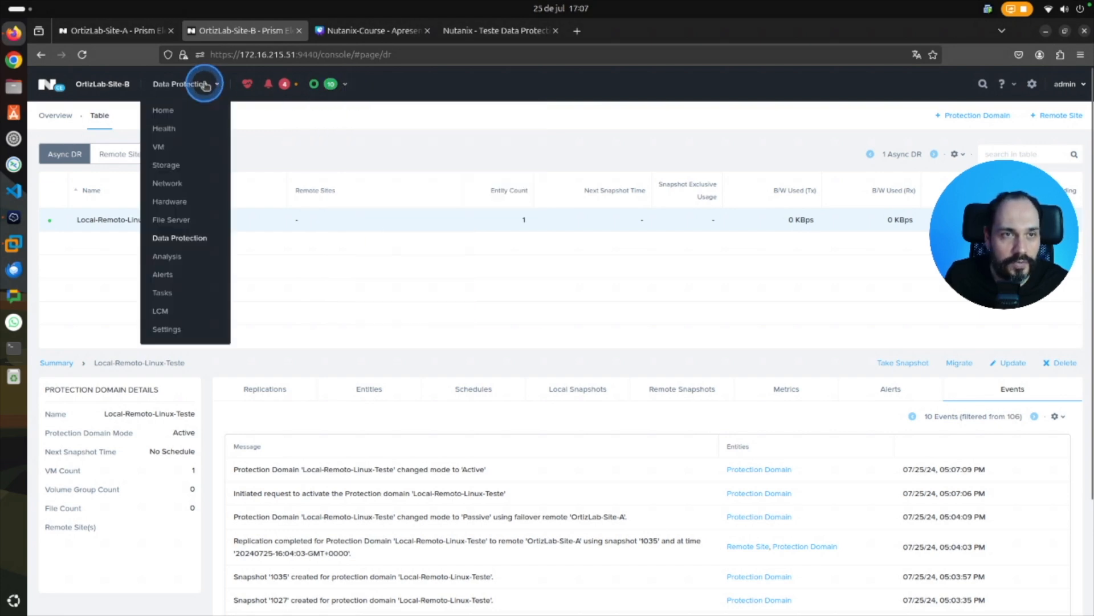
pyautogui.click(165, 146)
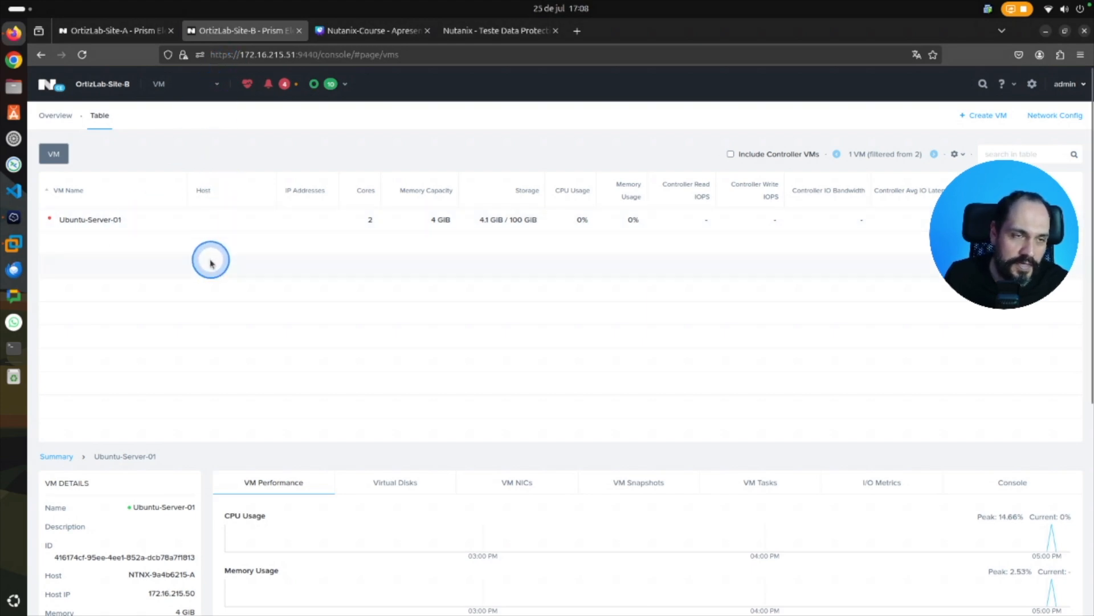
pyautogui.click(374, 31)
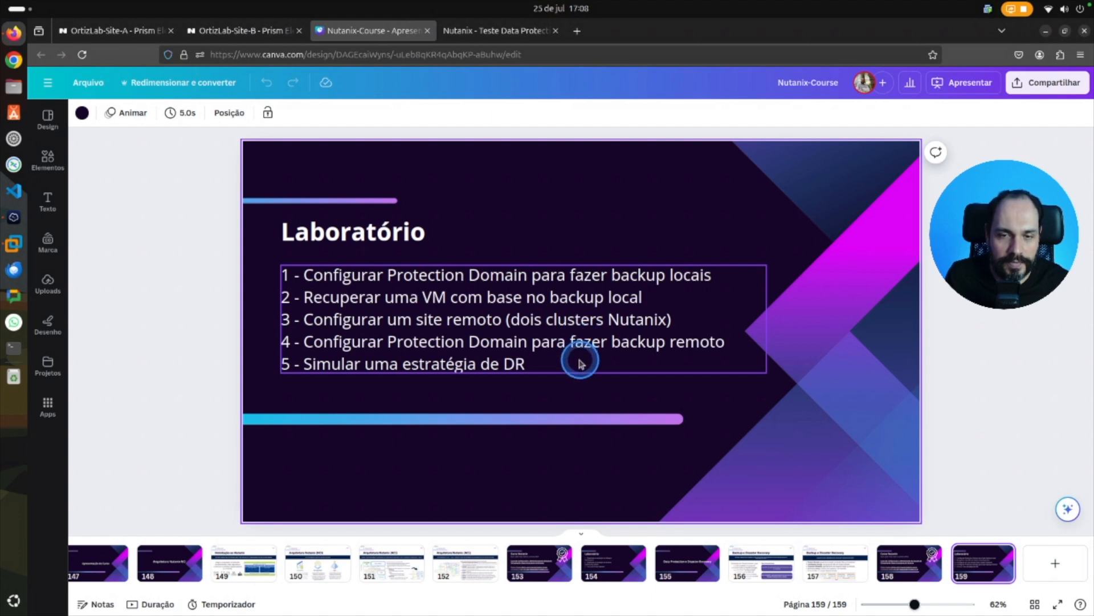